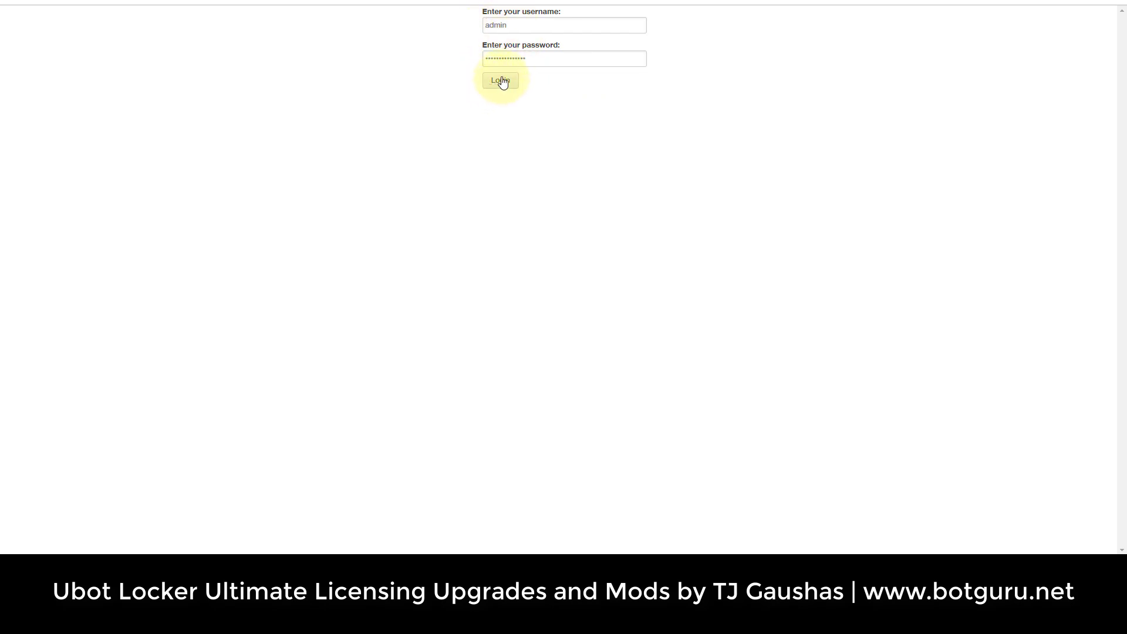
# Sign in to the original Ubot Locker dashboard with the admin username and password.
pyautogui.doubleClick(517, 27)
pyautogui.click(536, 60)
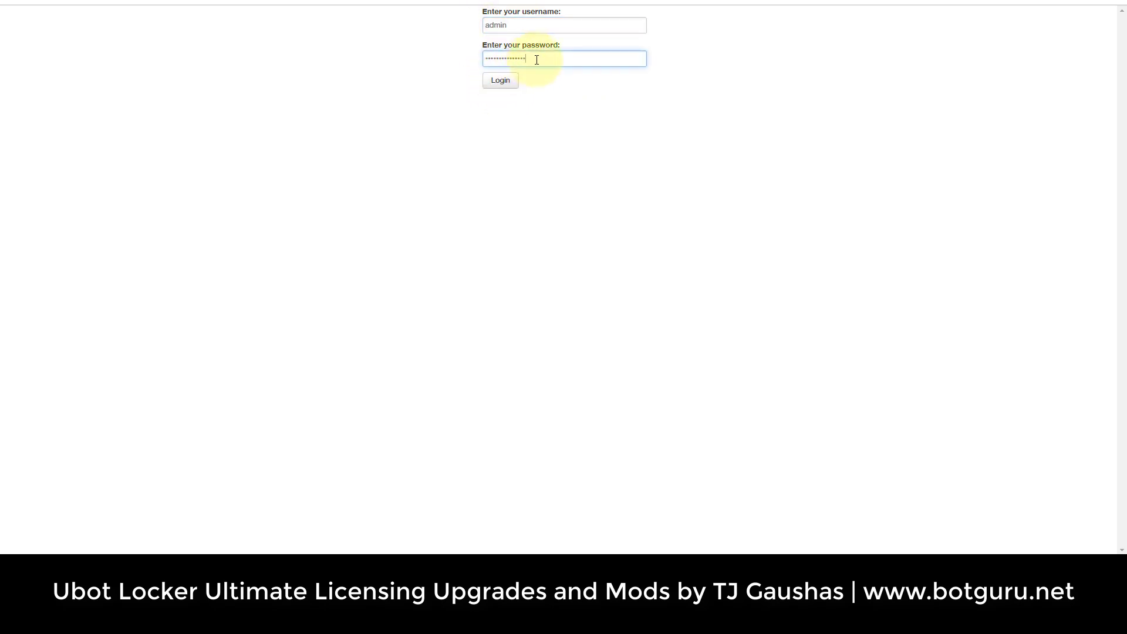
pyautogui.moveTo(536, 59); pyautogui.dragTo(478, 52)
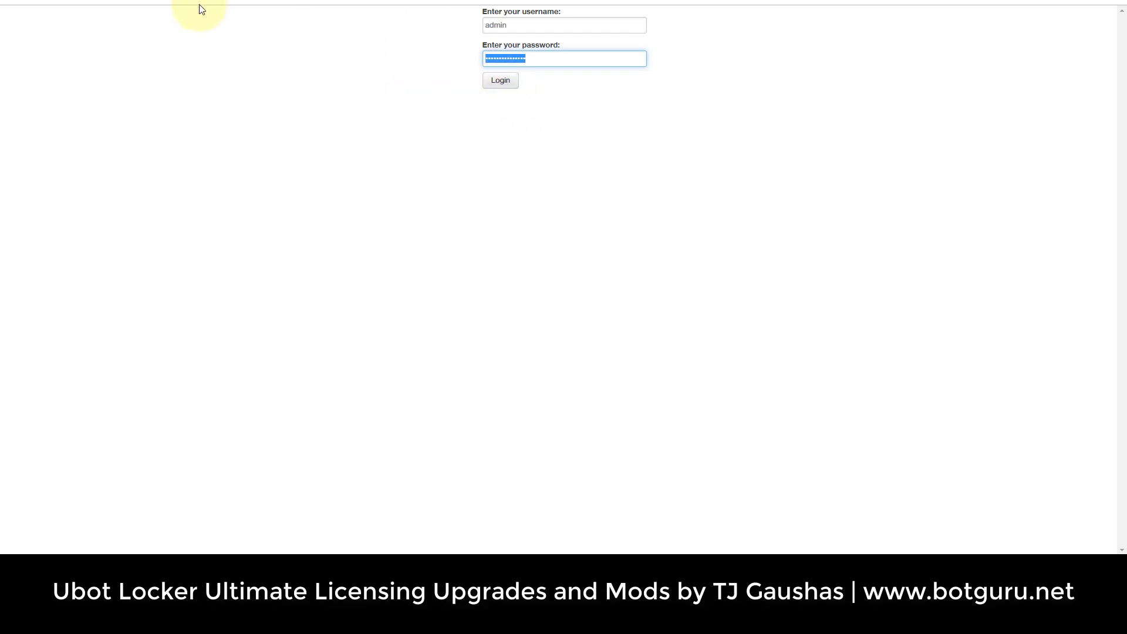
pyautogui.click(498, 82)
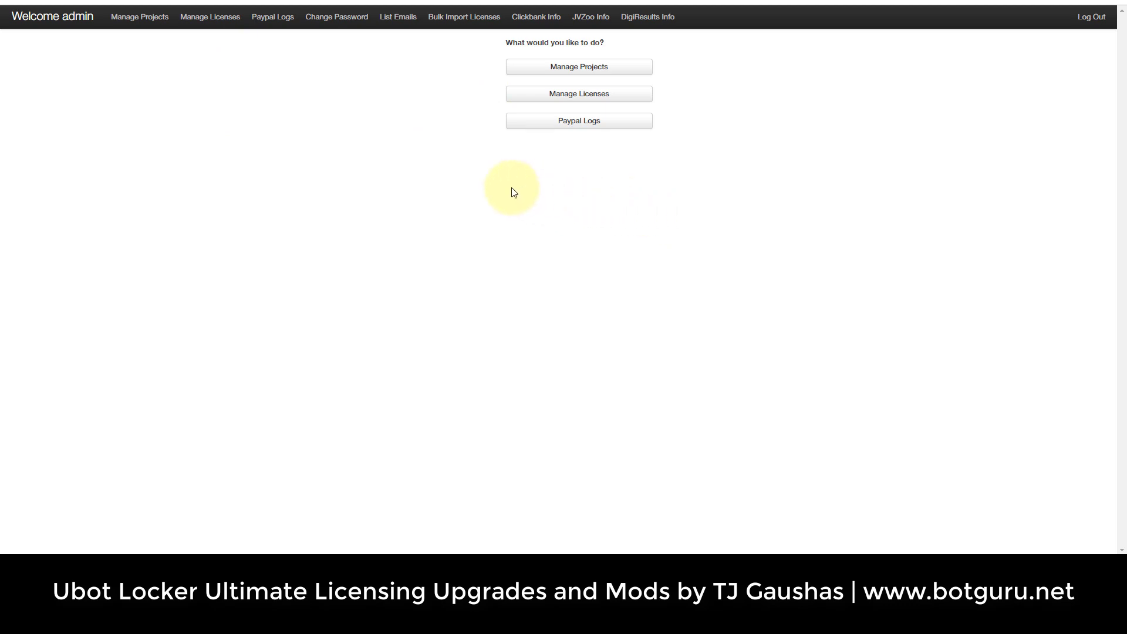
# Browse the old Manage Projects, Add A New Project, List Emails, Manage Licenses and Issue A New License pages.
pyautogui.click(564, 69)
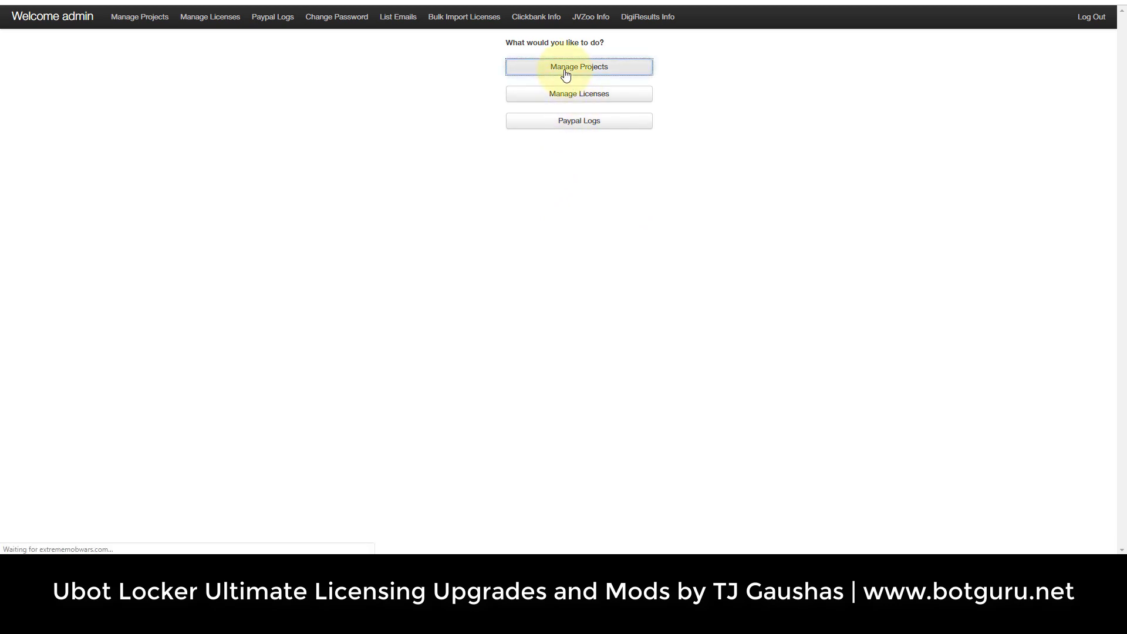
pyautogui.click(239, 105)
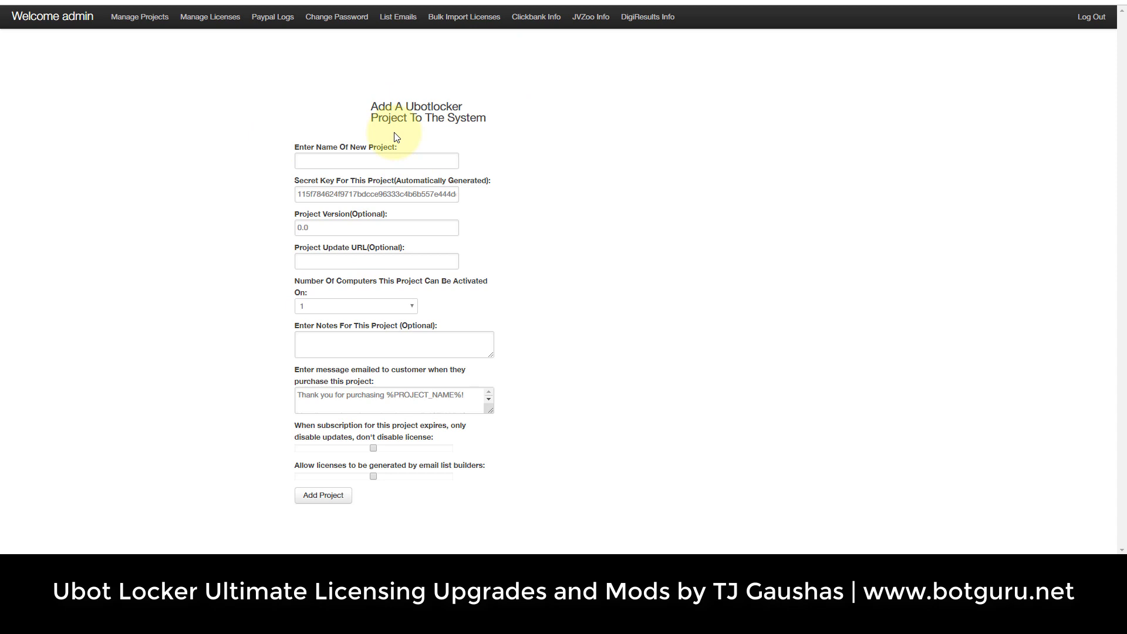
pyautogui.click(391, 20)
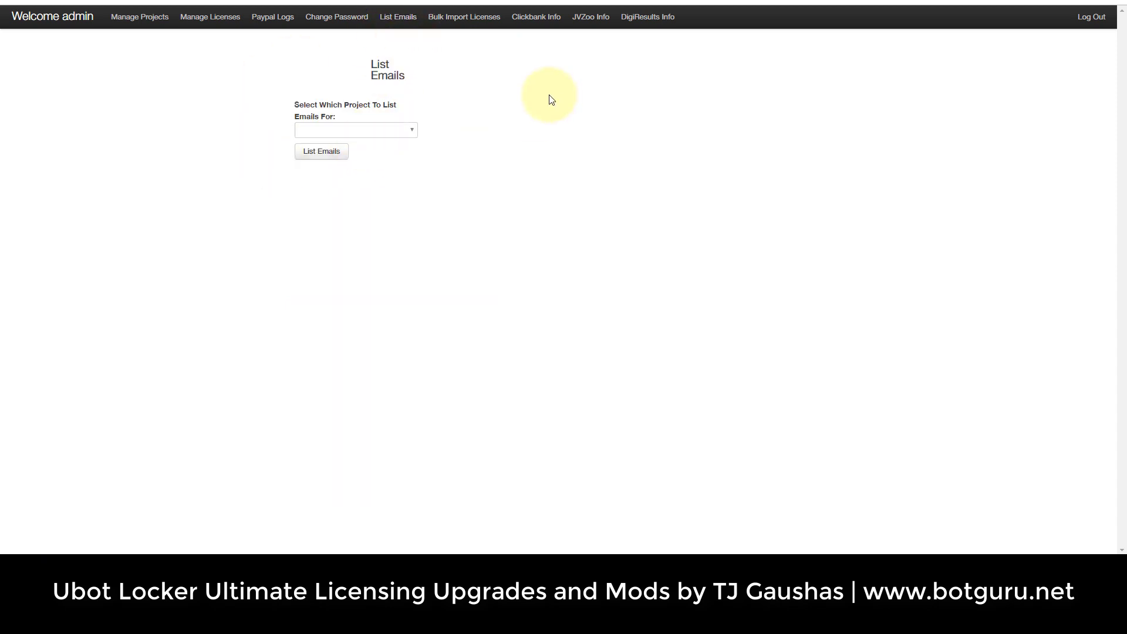
pyautogui.click(219, 17)
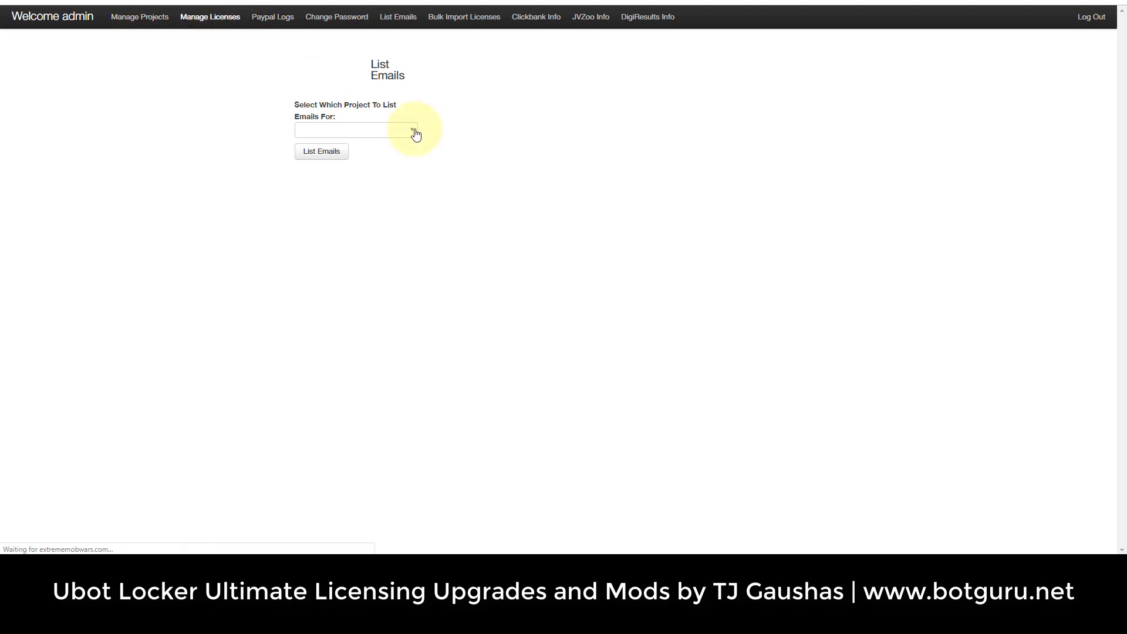
pyautogui.click(277, 106)
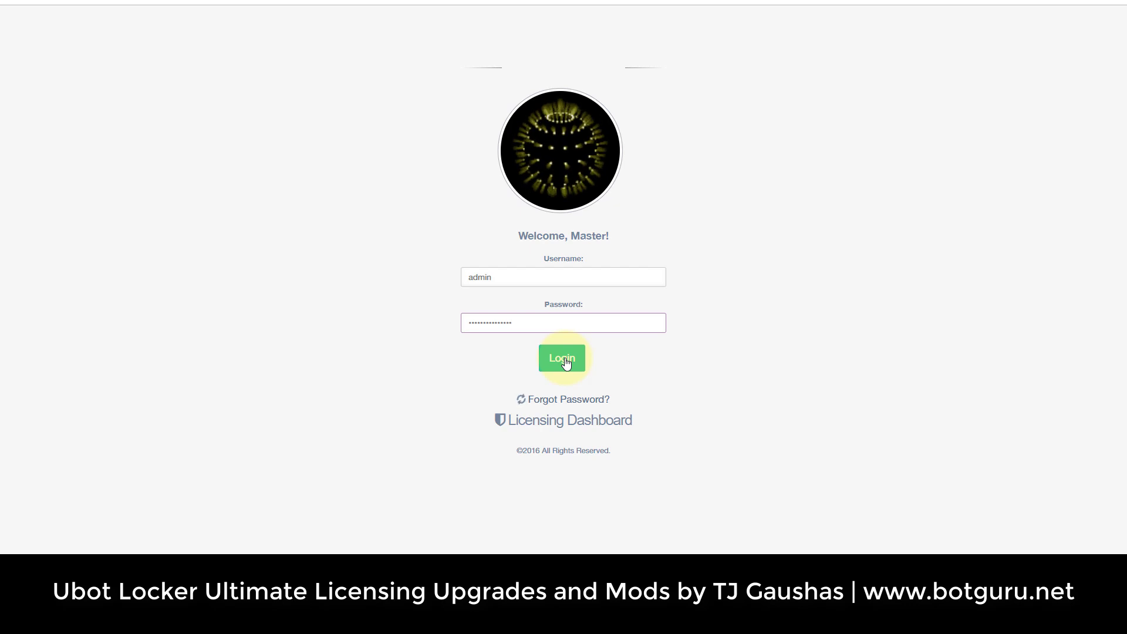
# Log into the upgraded dashboard and view its projects list and Add project form.
pyautogui.click(565, 363)
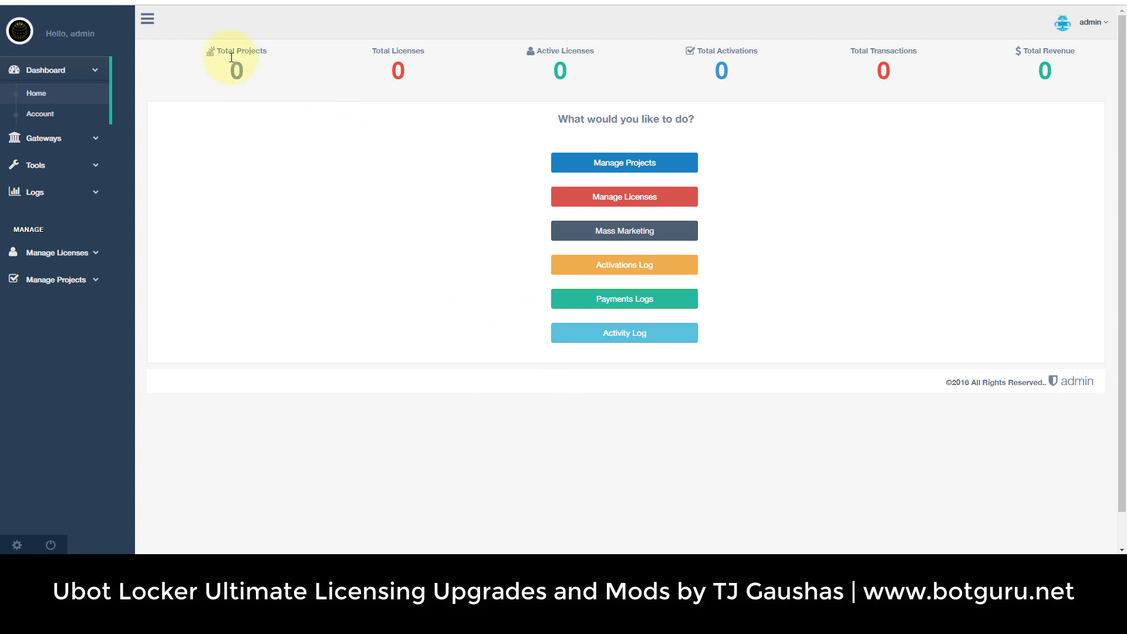
pyautogui.moveTo(1059, 68); pyautogui.dragTo(201, 50)
pyautogui.click(315, 233)
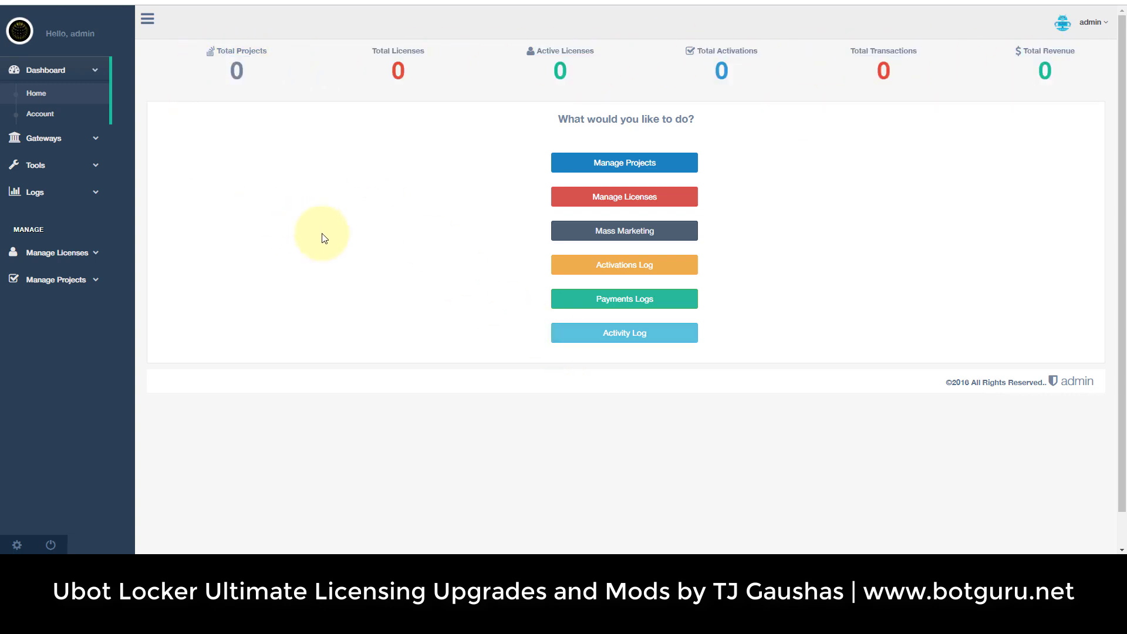
pyautogui.click(616, 167)
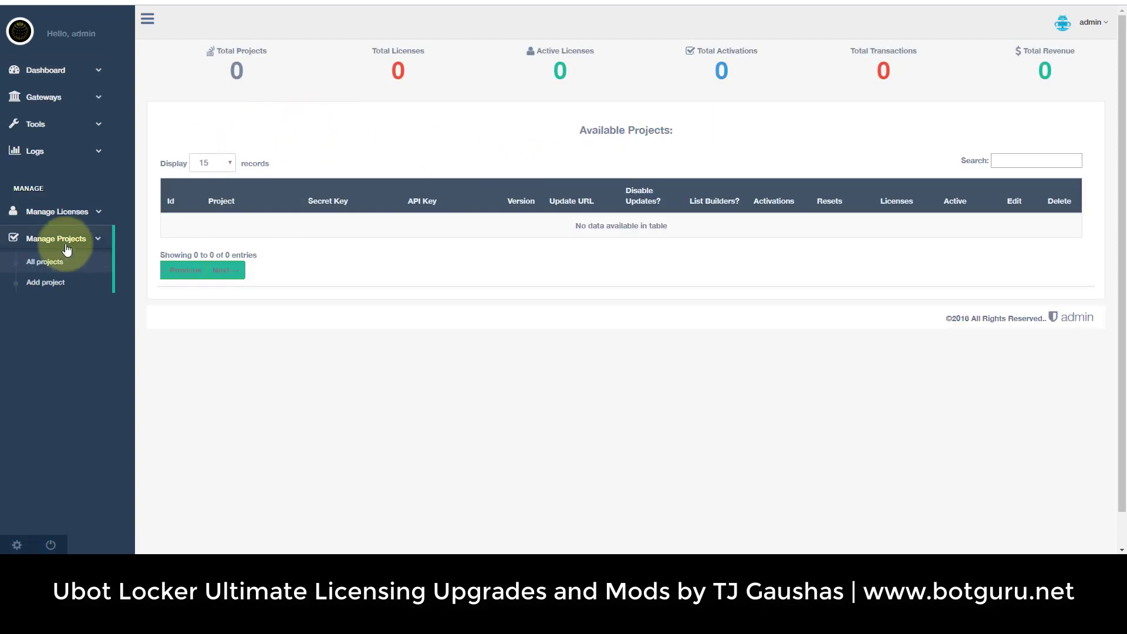
pyautogui.click(51, 283)
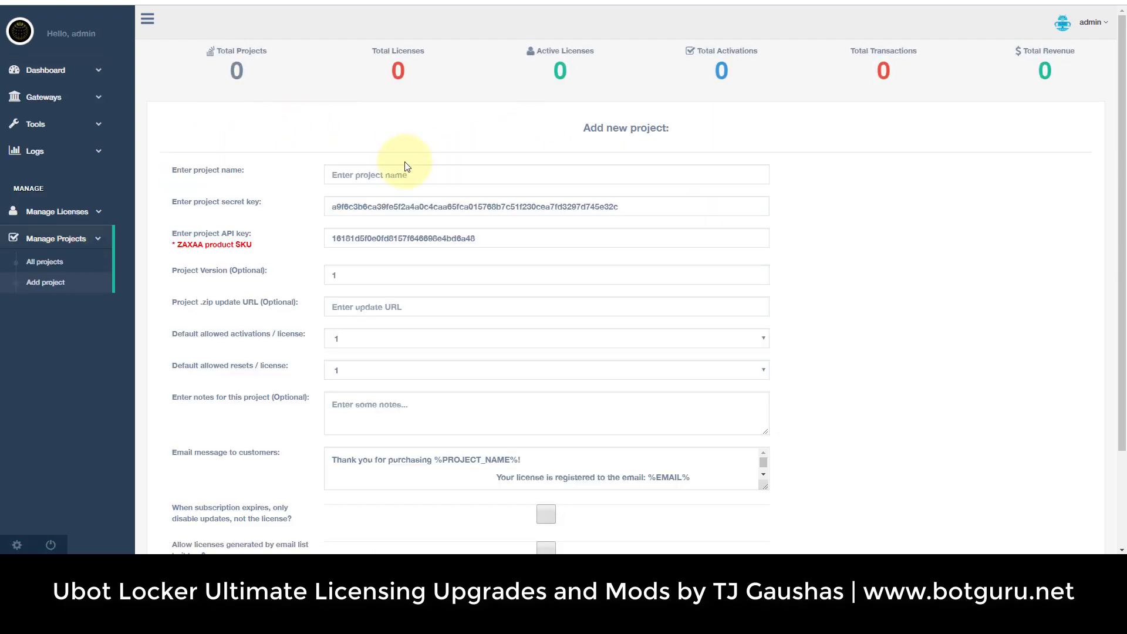
pyautogui.scroll(-3, 276, 206)
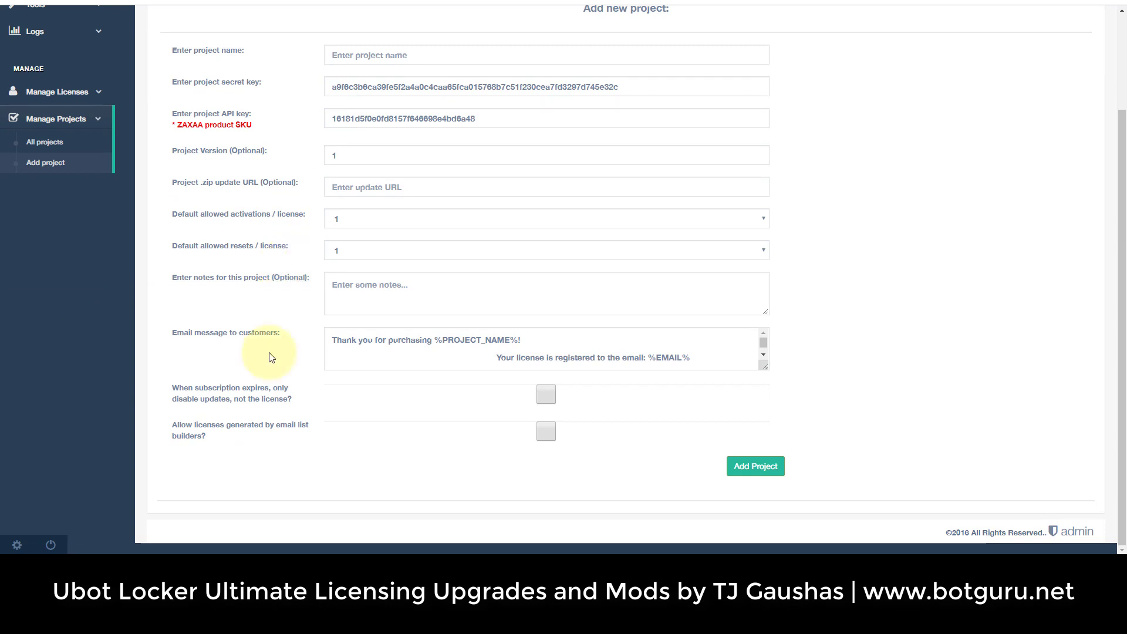
pyautogui.scroll(3, 276, 353)
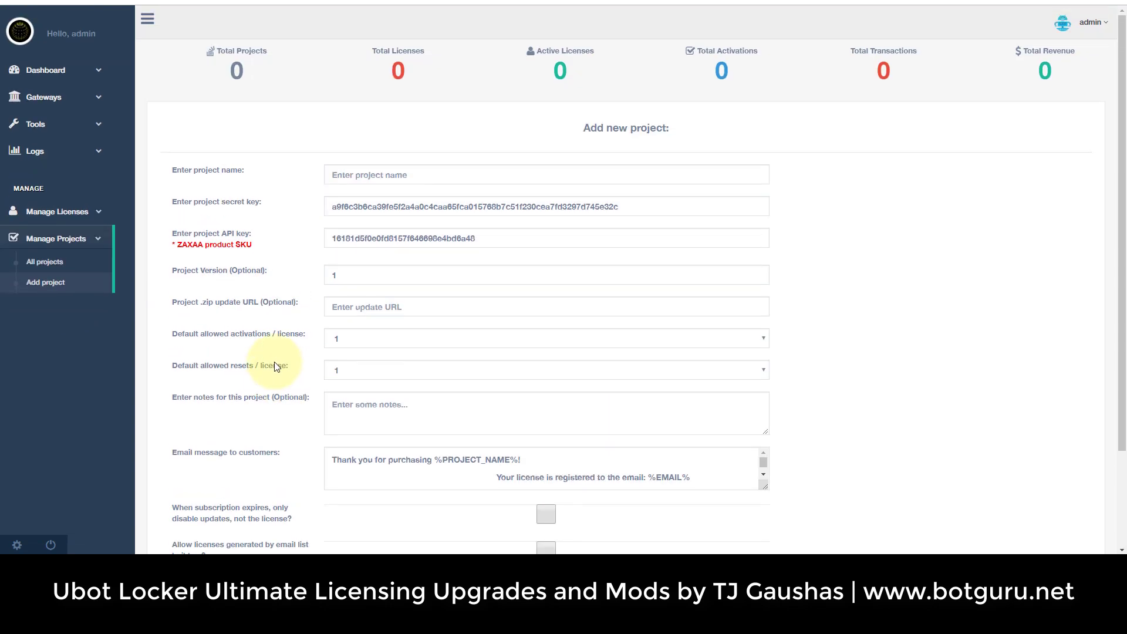
# Look over the Add license form, the Mass Marketing page and the List Emails tool.
pyautogui.click(76, 212)
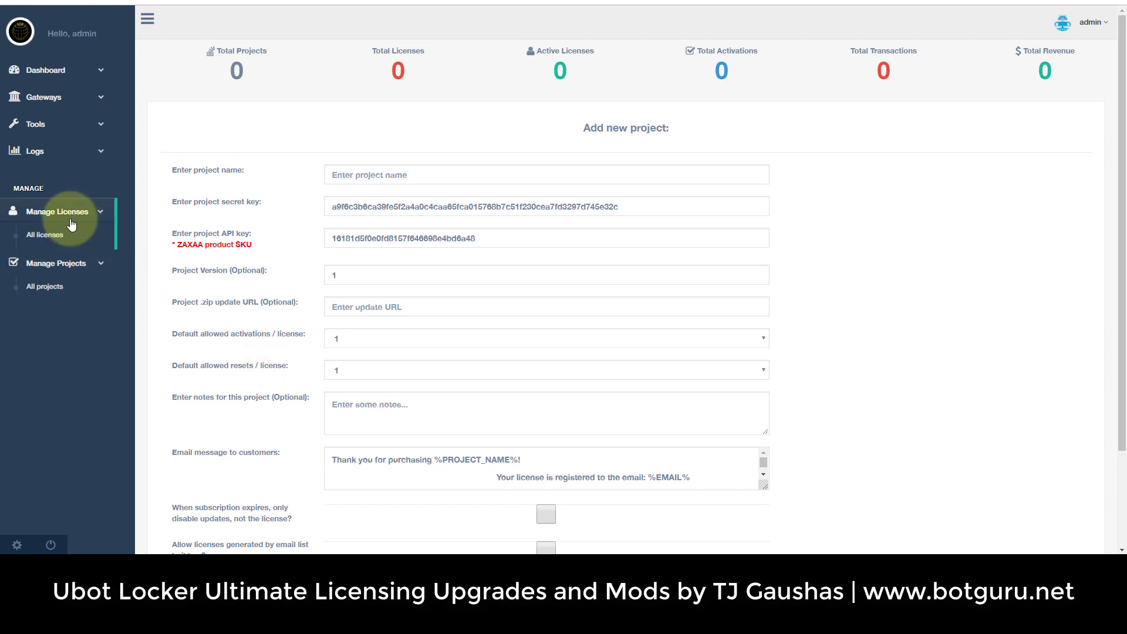
pyautogui.click(61, 258)
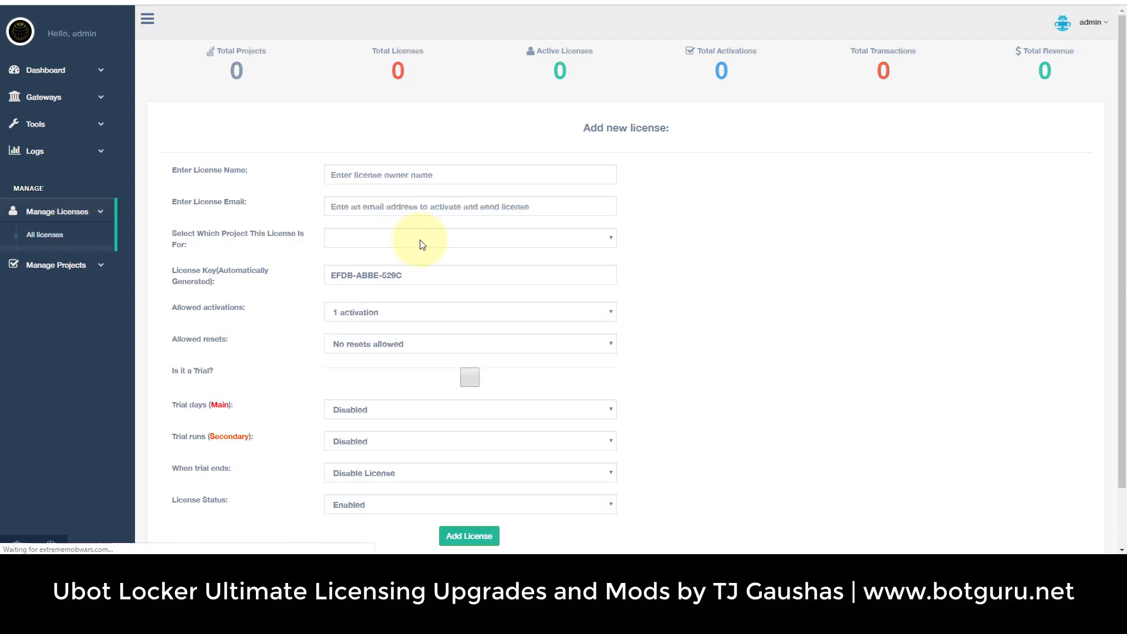
pyautogui.scroll(-2, 413, 238)
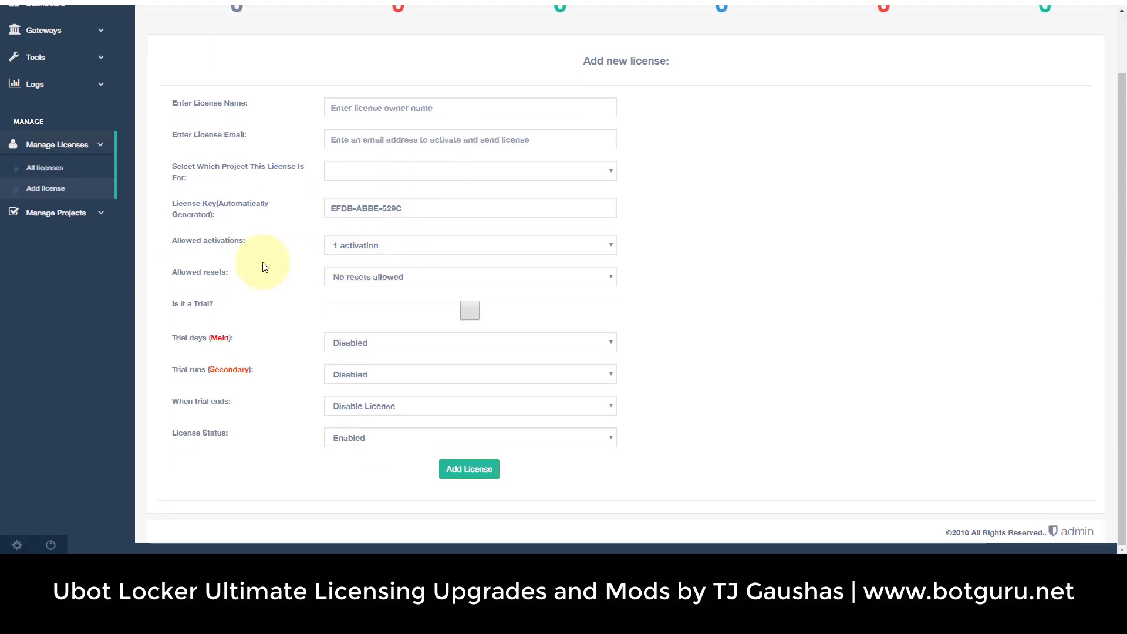
pyautogui.scroll(2, 263, 267)
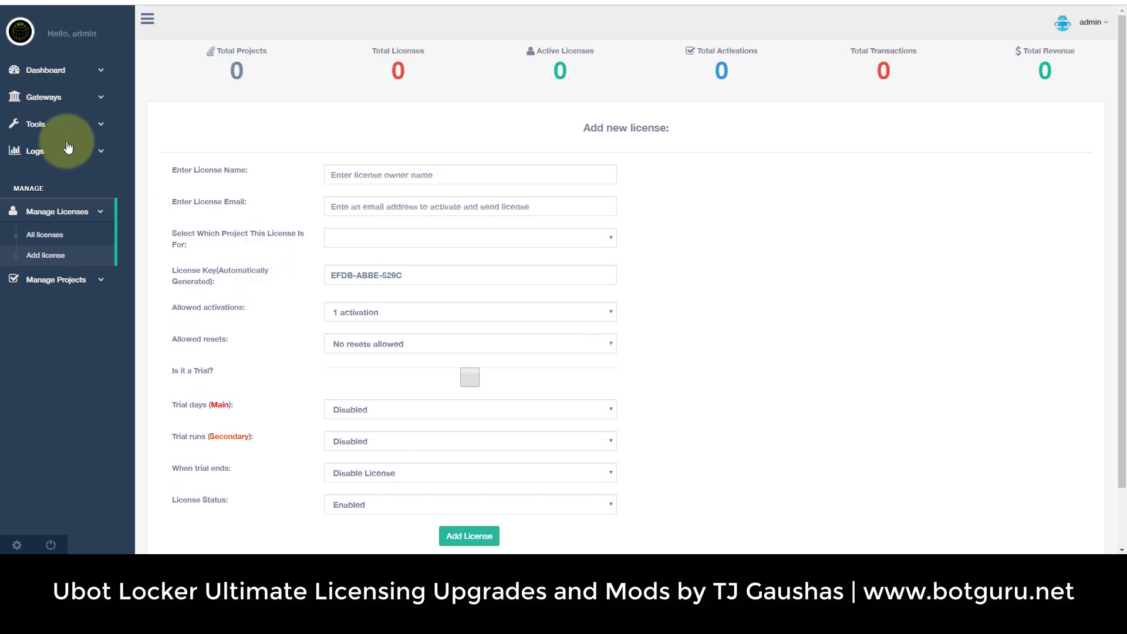
pyautogui.click(76, 124)
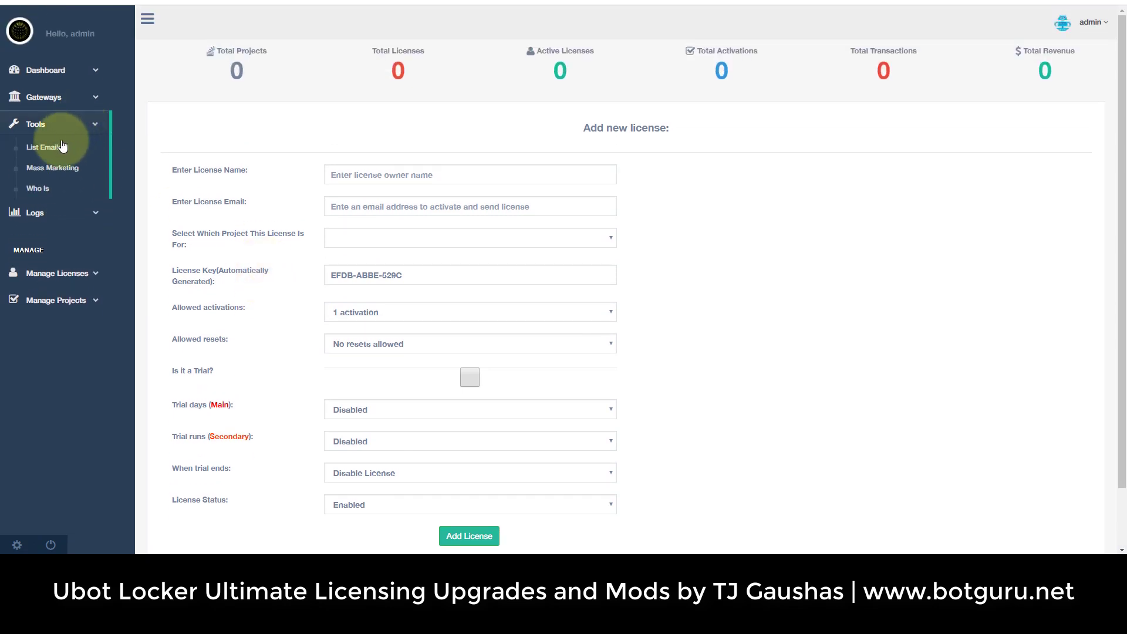
pyautogui.click(63, 173)
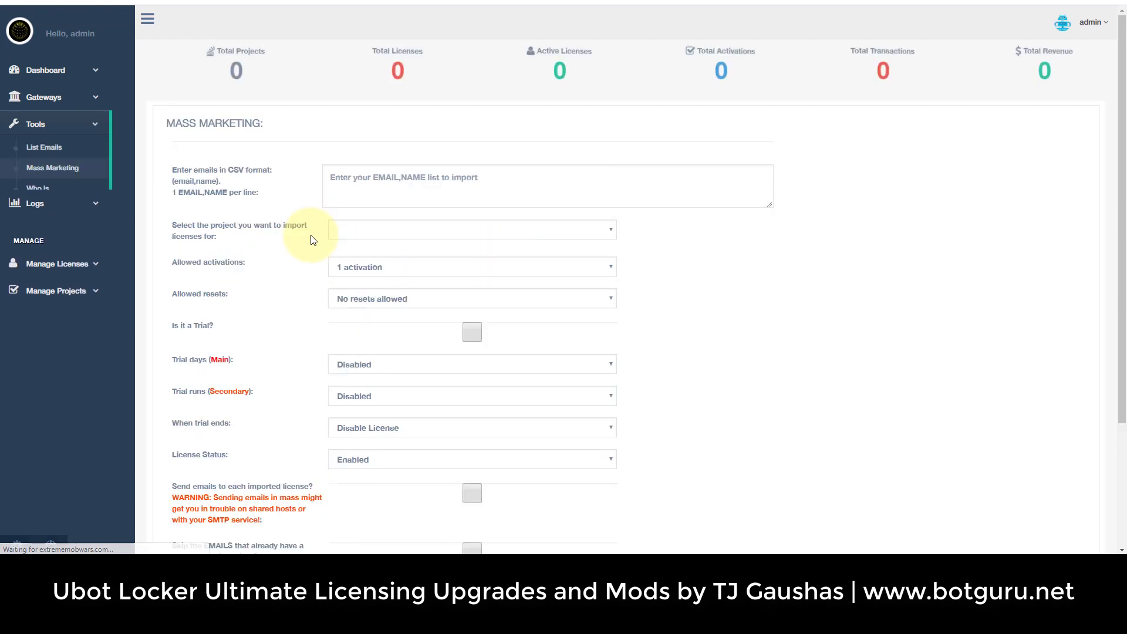
pyautogui.scroll(-3, 309, 239)
pyautogui.scroll(3, 311, 239)
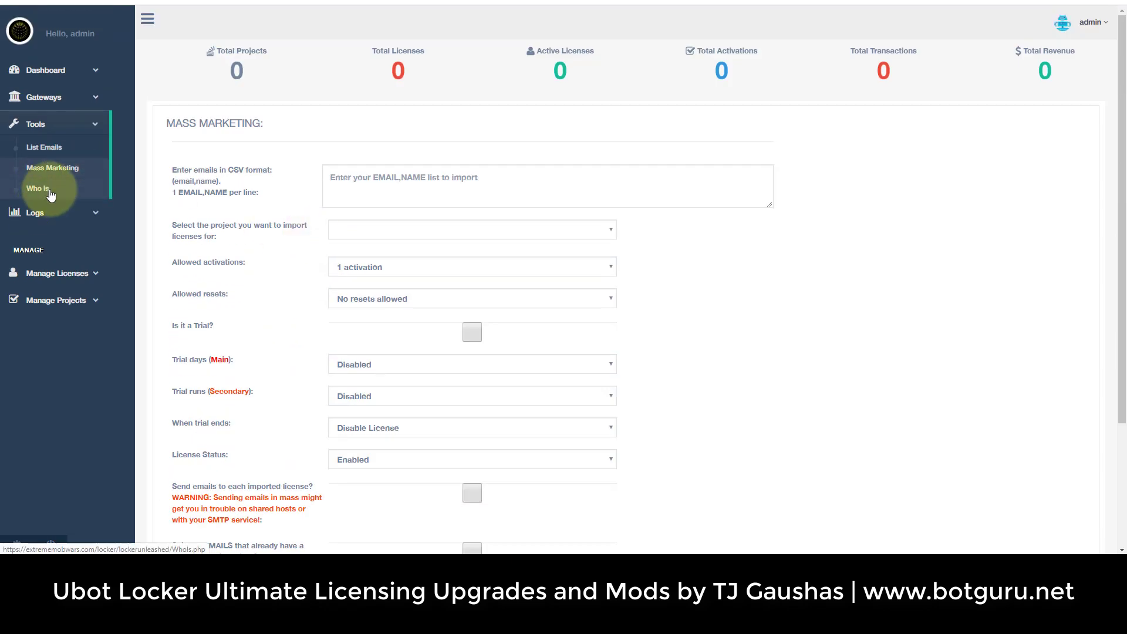
pyautogui.click(52, 148)
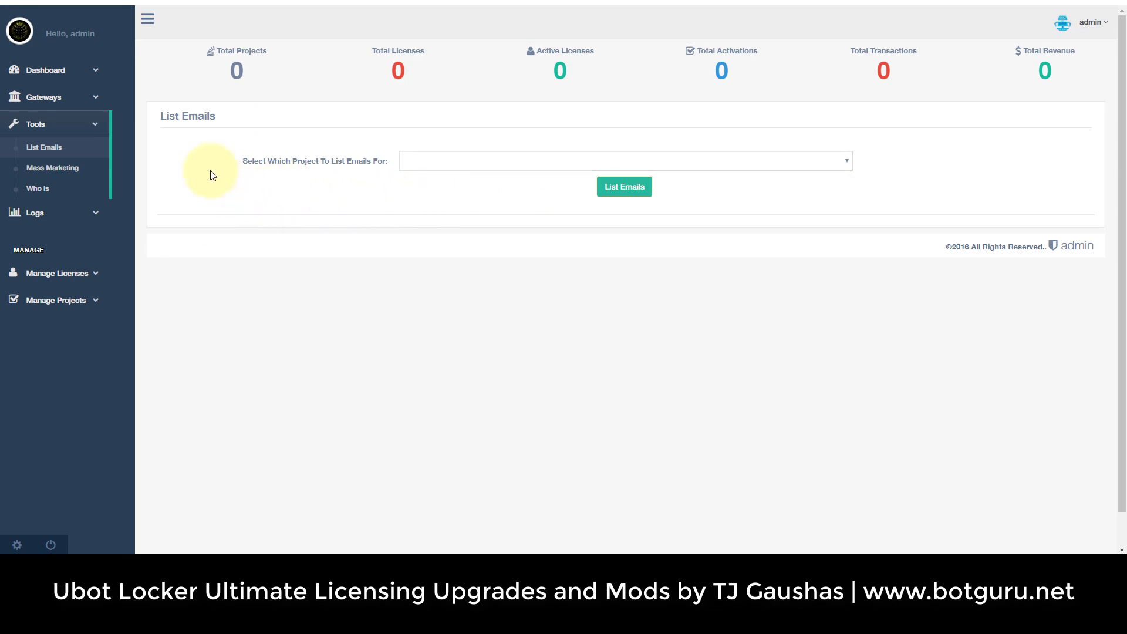
# Review the Clickbank, JVZoo, Zaxaa, Payspree and DigiResults gateway keys, then the Account settings page.
pyautogui.click(92, 97)
pyautogui.click(62, 122)
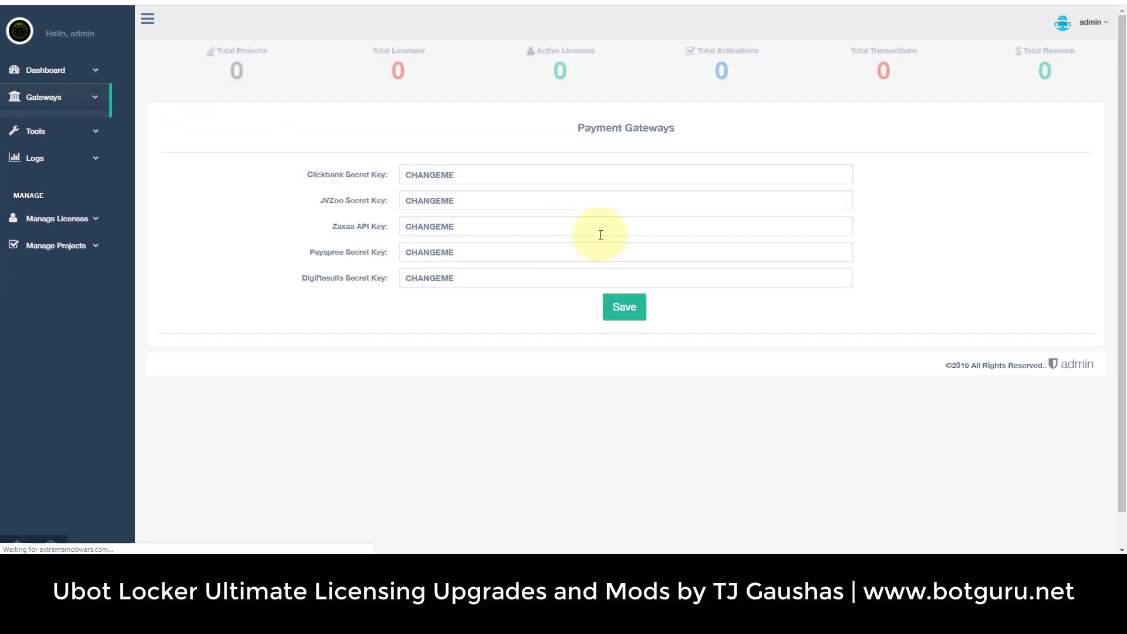
pyautogui.moveTo(327, 175); pyautogui.dragTo(340, 175)
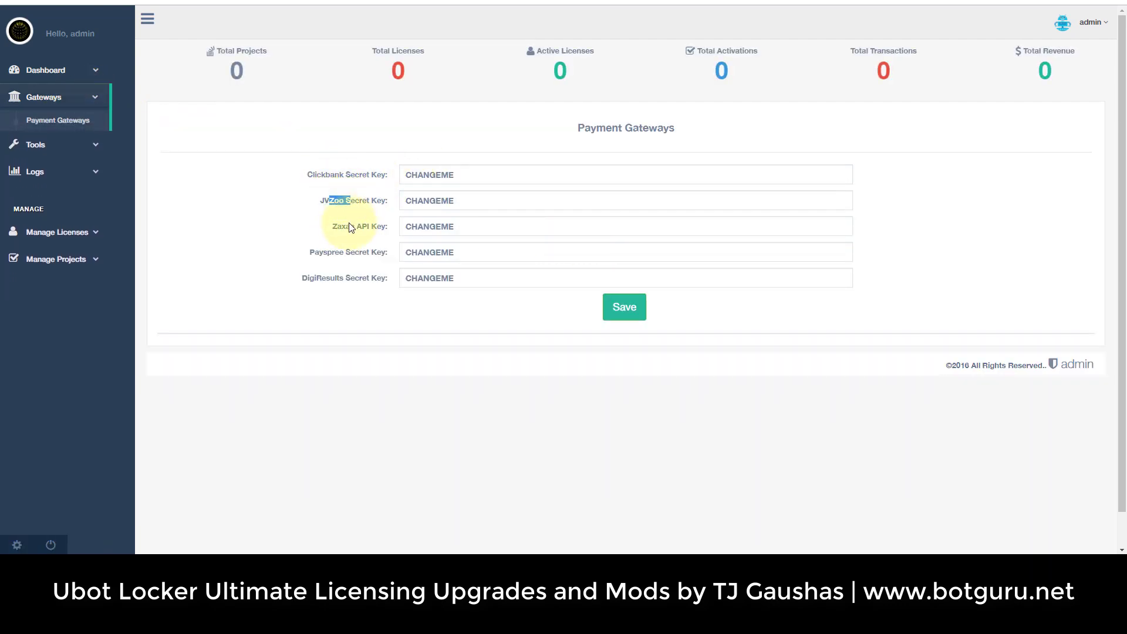
pyautogui.moveTo(334, 226); pyautogui.dragTo(368, 280)
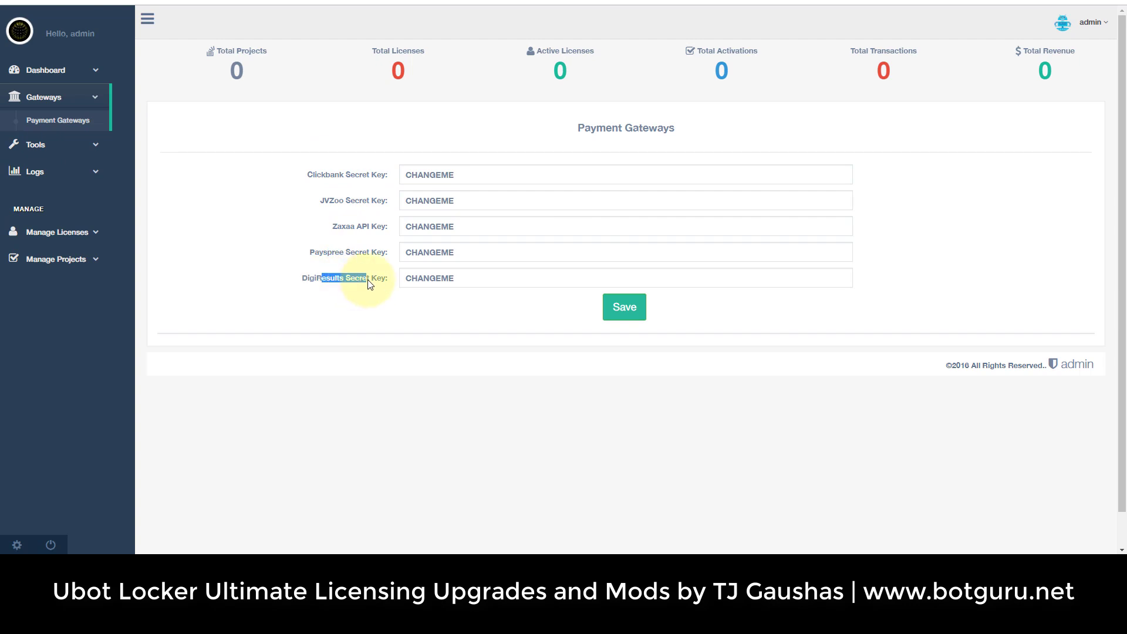
pyautogui.click(64, 73)
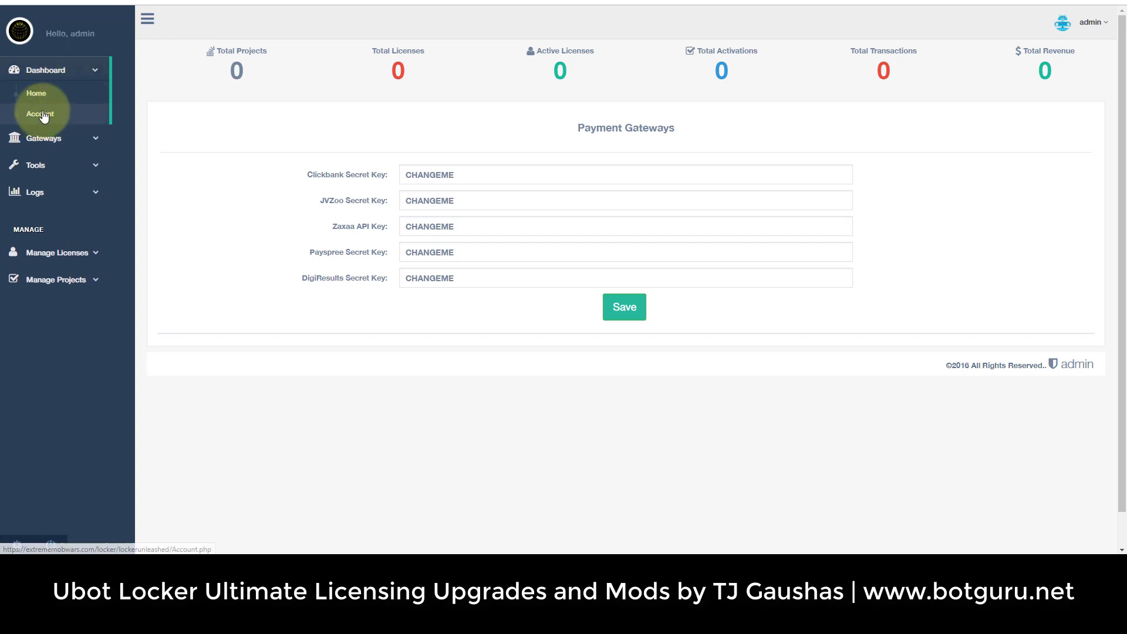
pyautogui.click(44, 115)
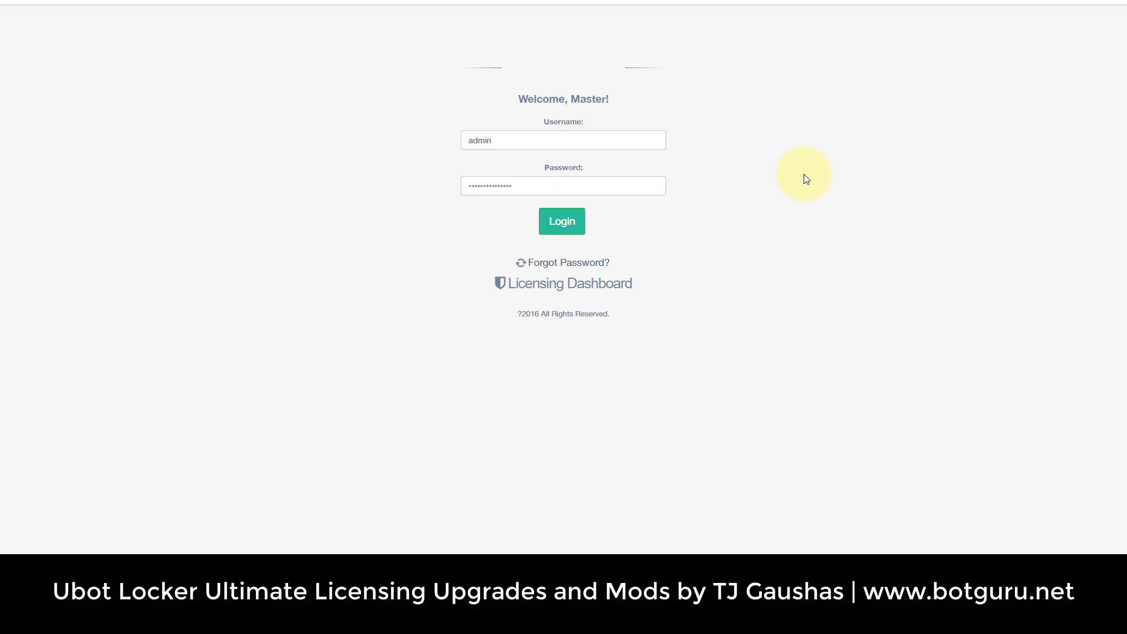
# Log into the newest dashboard, note the Install.php and Update.php warnings, and bring up FlashFXP.
pyautogui.click(564, 222)
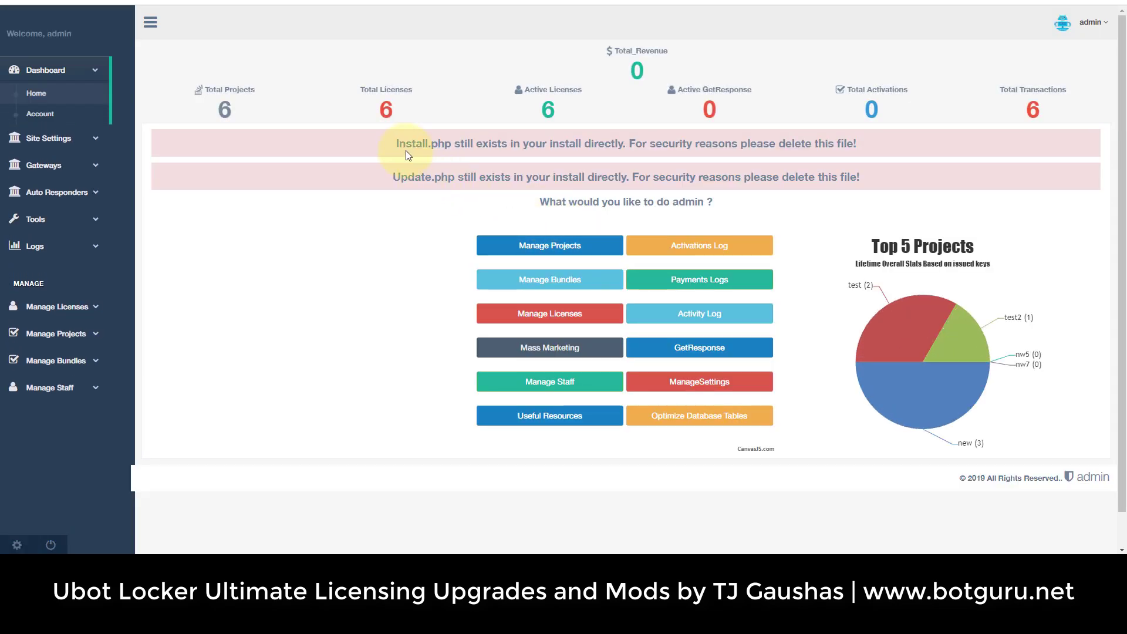
pyautogui.moveTo(407, 147); pyautogui.dragTo(470, 146)
pyautogui.click(468, 178)
pyautogui.doubleClick(438, 140)
pyautogui.doubleClick(393, 175)
pyautogui.click(421, 250)
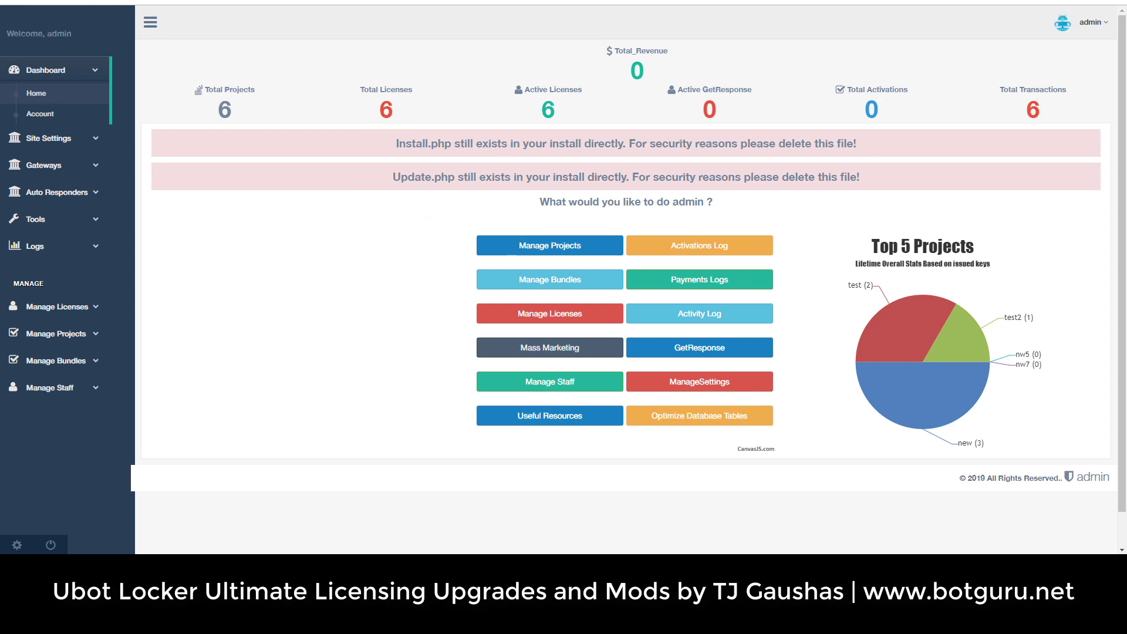
pyautogui.moveTo(1126, 23); pyautogui.dragTo(752, 47)
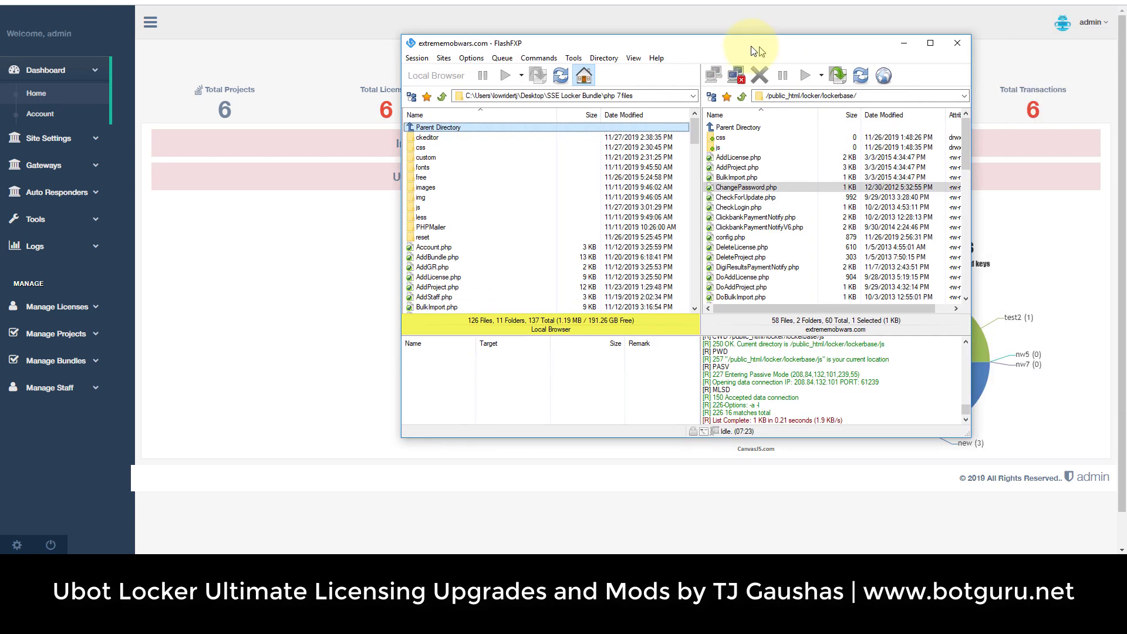
# Navigate the server pane to the /public_html/locker/lockerseven/ folder.
pyautogui.doubleClick(714, 127)
pyautogui.click(721, 158)
pyautogui.doubleClick(721, 157)
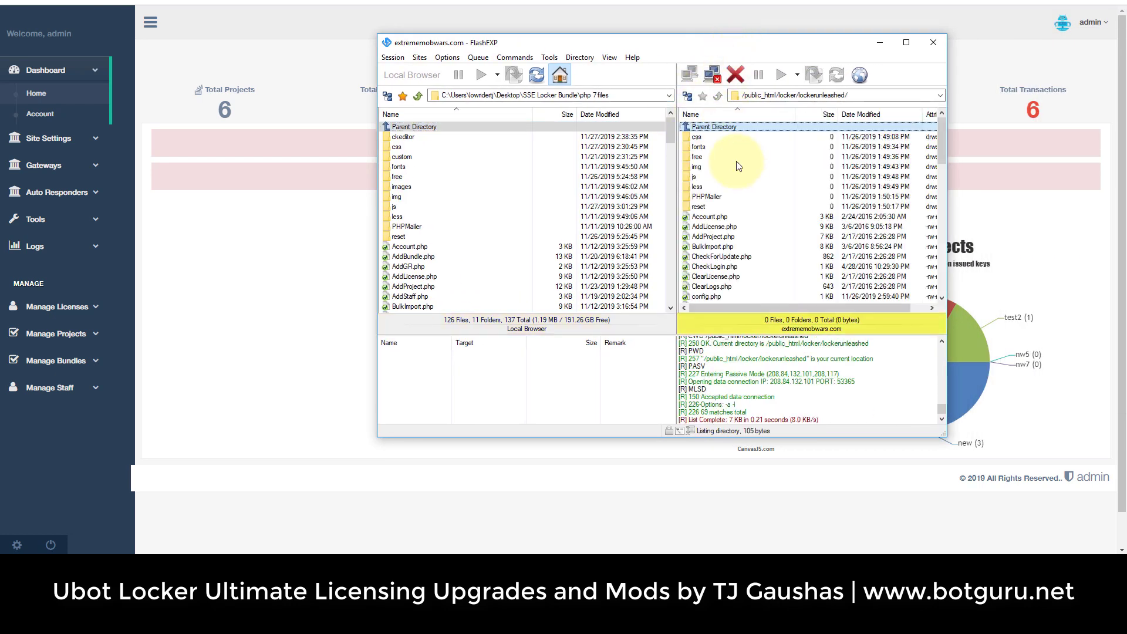
pyautogui.doubleClick(713, 126)
pyautogui.doubleClick(720, 146)
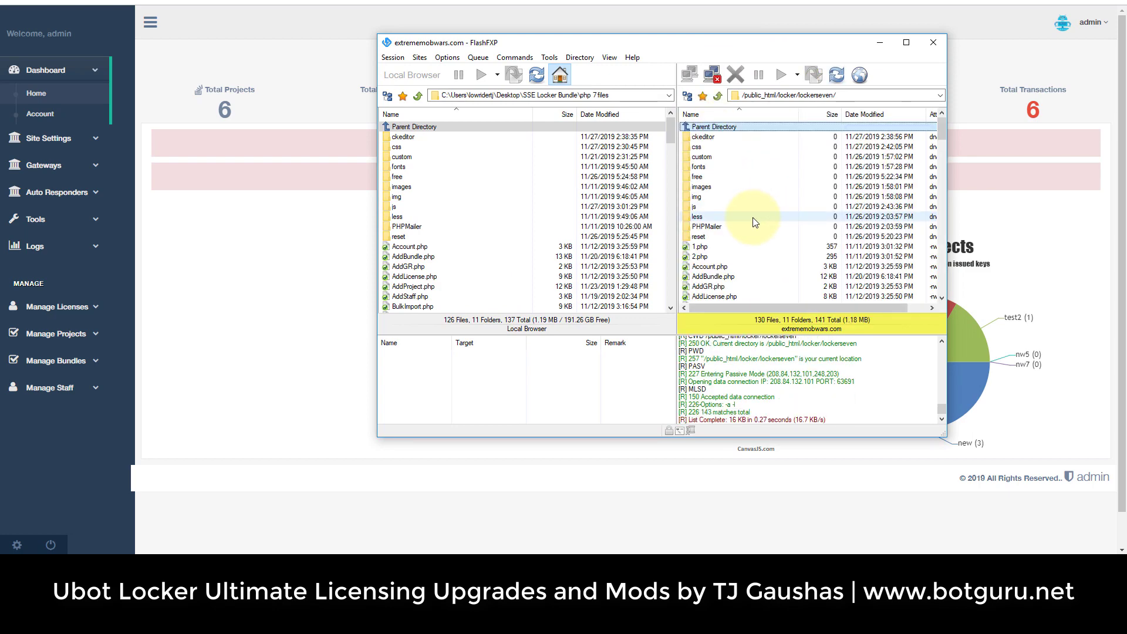
pyautogui.scroll(-10, 751, 216)
pyautogui.scroll(-2, 750, 219)
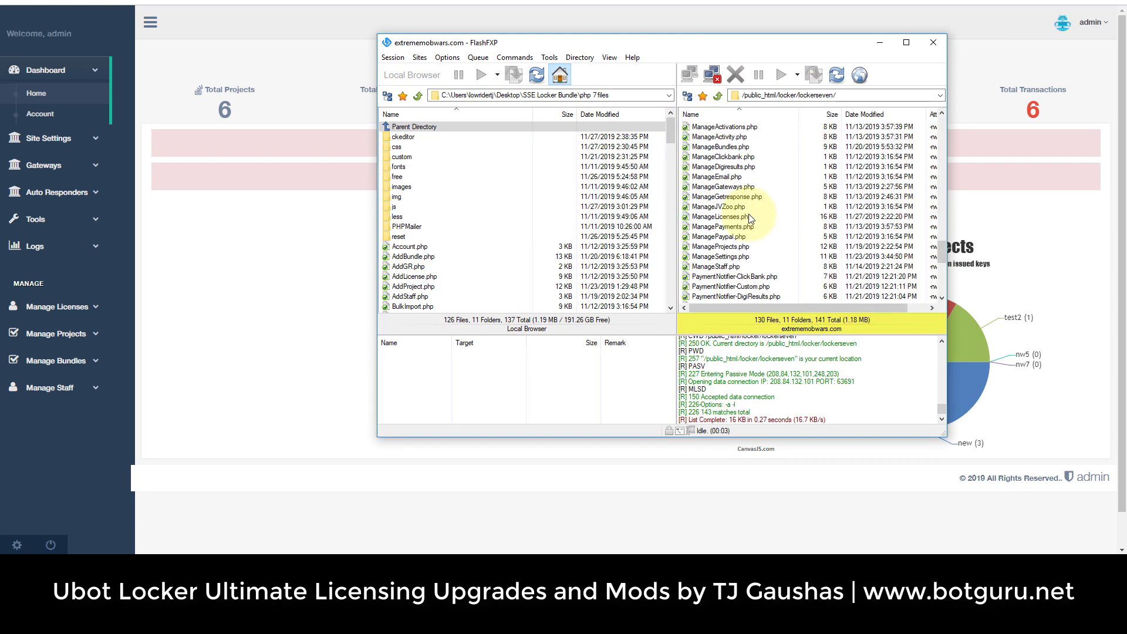
pyautogui.scroll(1, 749, 218)
# Delete Install.php and Update.php from the lockerseven server folder.
pyautogui.click(702, 159)
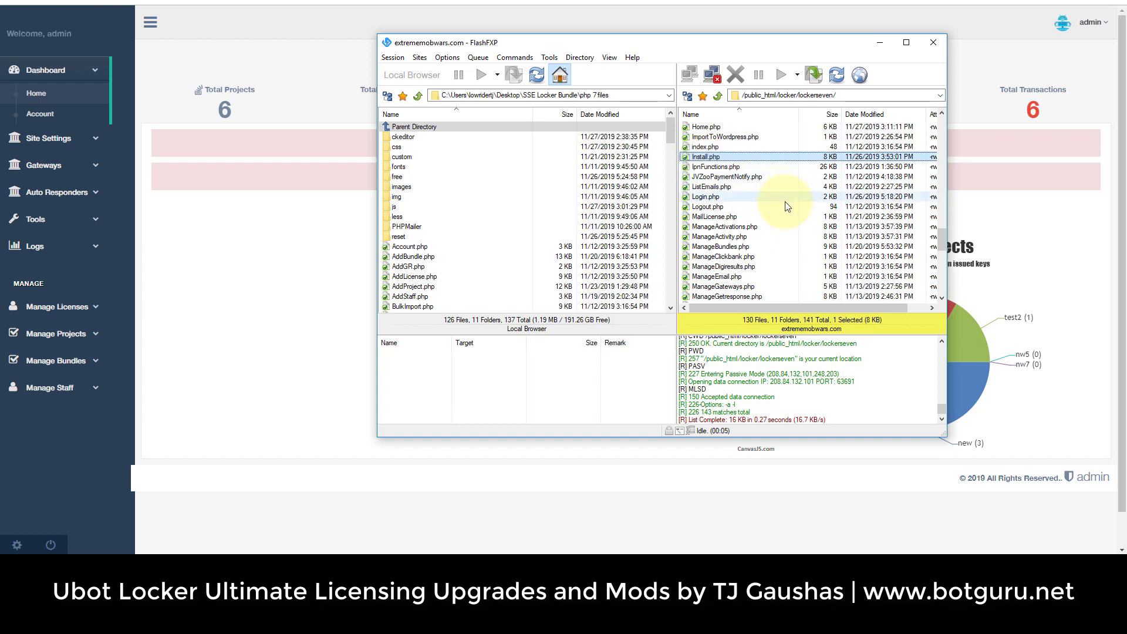
pyautogui.scroll(-10, 763, 206)
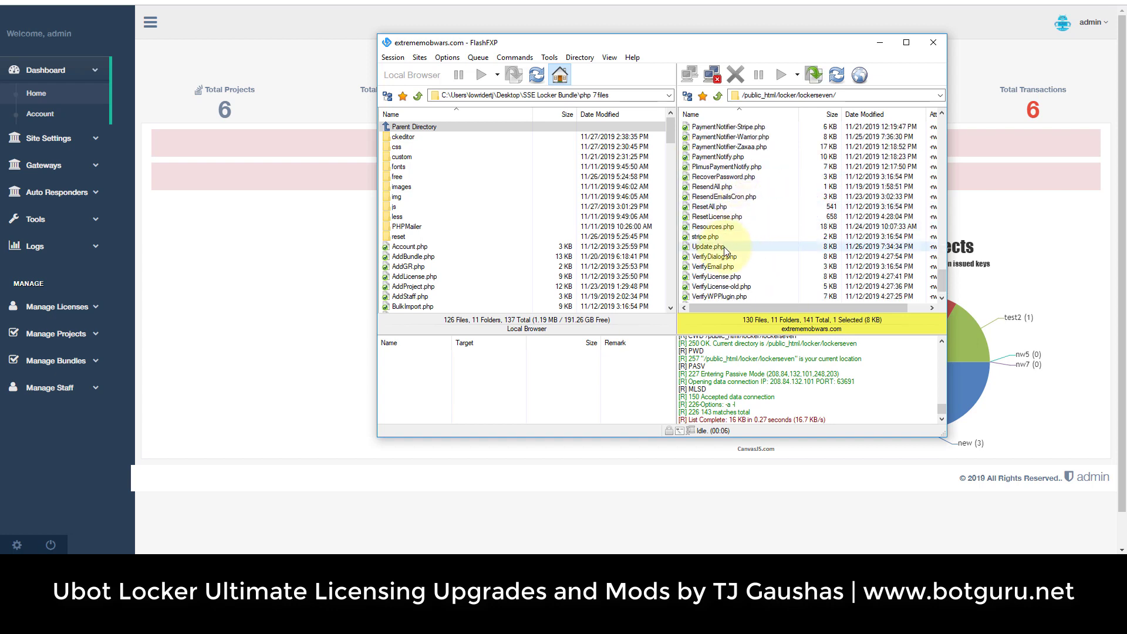
pyautogui.keyDown('ctrl'); pyautogui.click(724, 247); pyautogui.keyUp('ctrl')
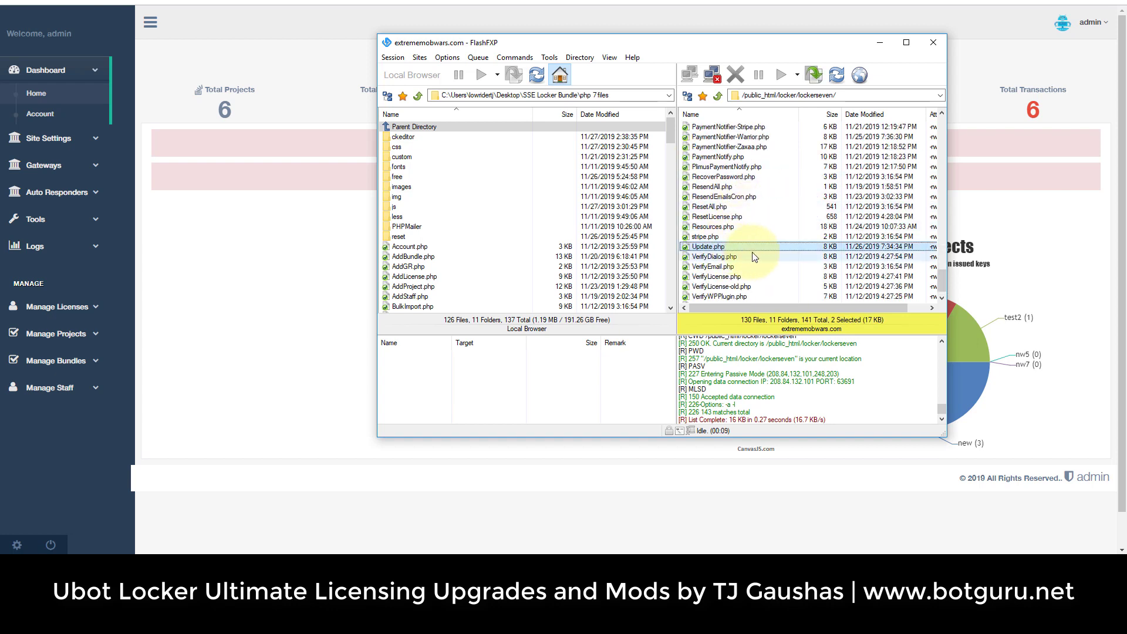
pyautogui.press('Delete')
pyautogui.click(705, 272)
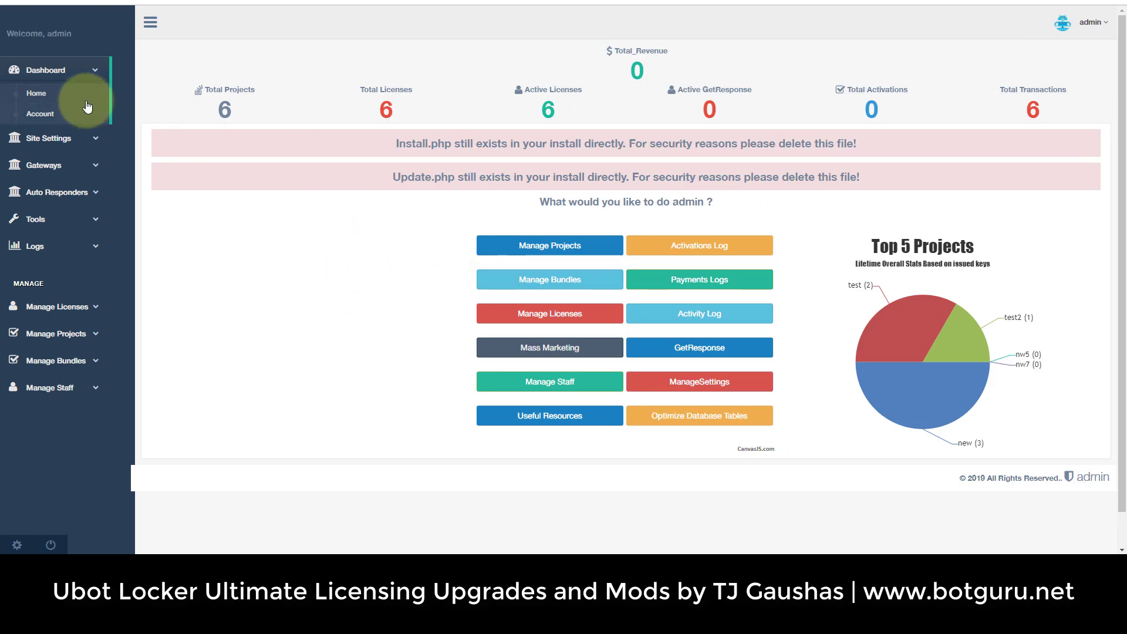
# Reload the dashboard home page and open project nw7's edit form.
pyautogui.click(86, 99)
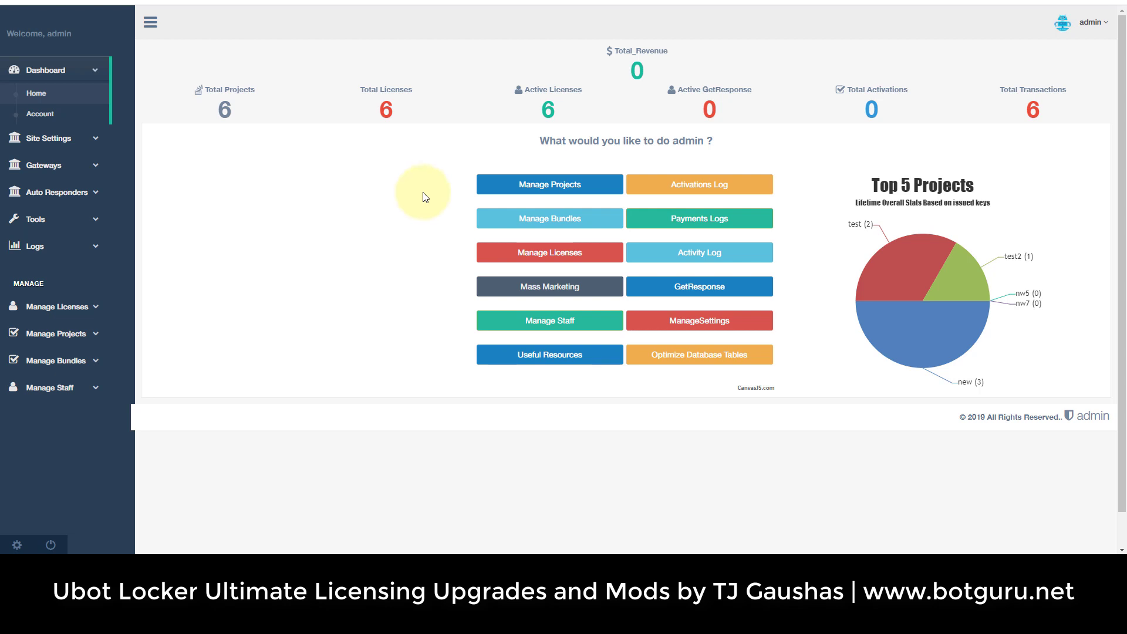
pyautogui.click(553, 187)
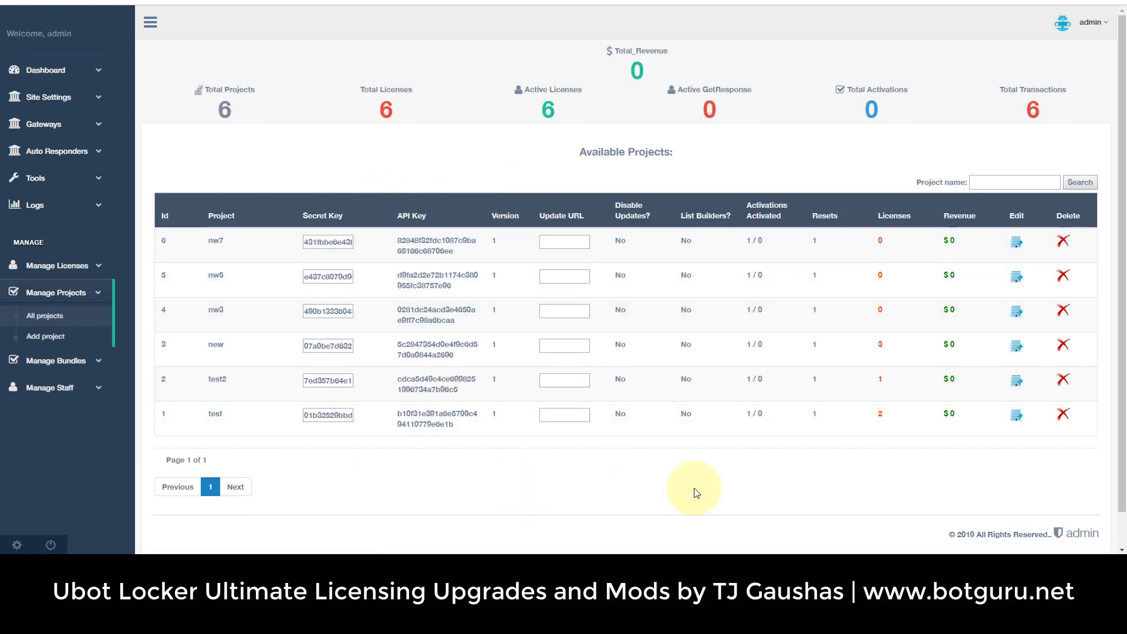
pyautogui.click(1016, 242)
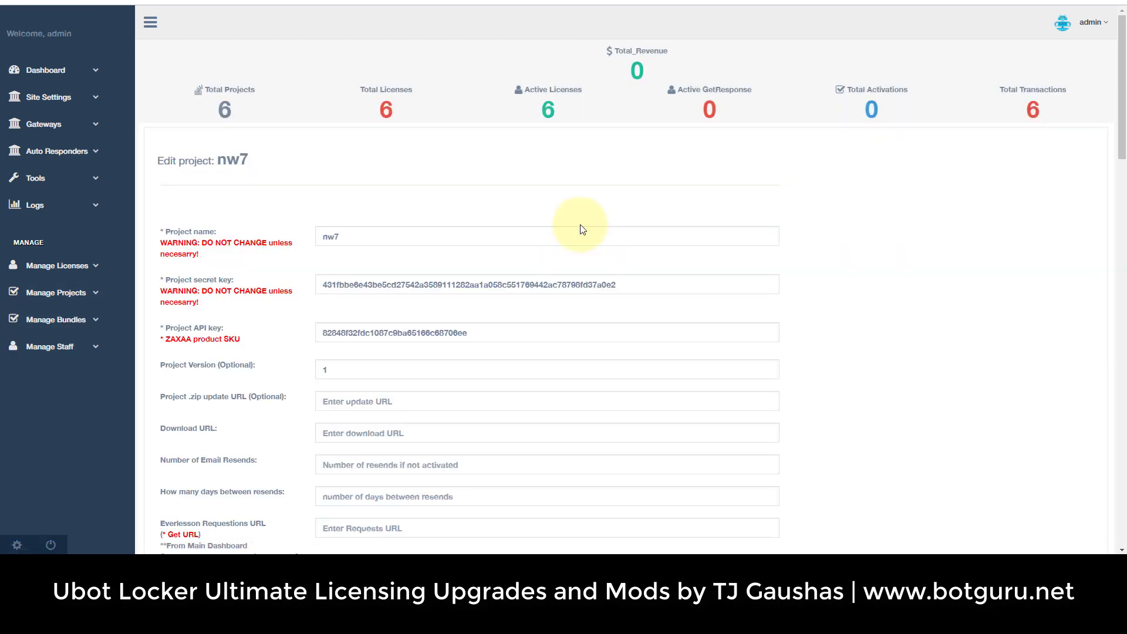
# Review nw7's Download URL, Number of Email Resends and days-between-resends fields.
pyautogui.scroll(-3, 581, 229)
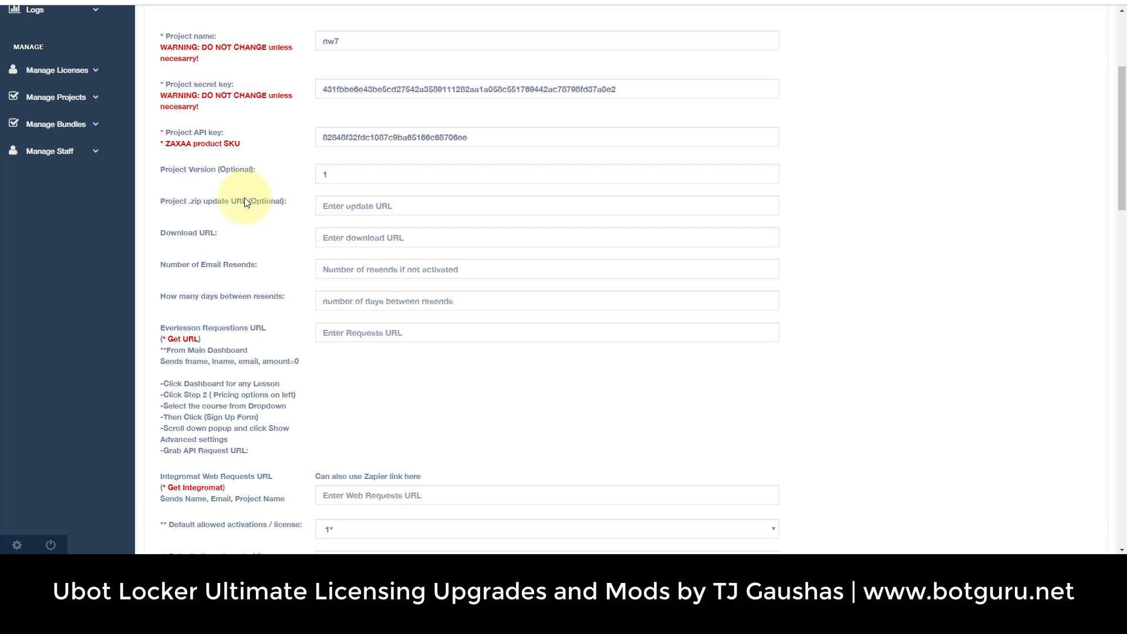
pyautogui.click(334, 239)
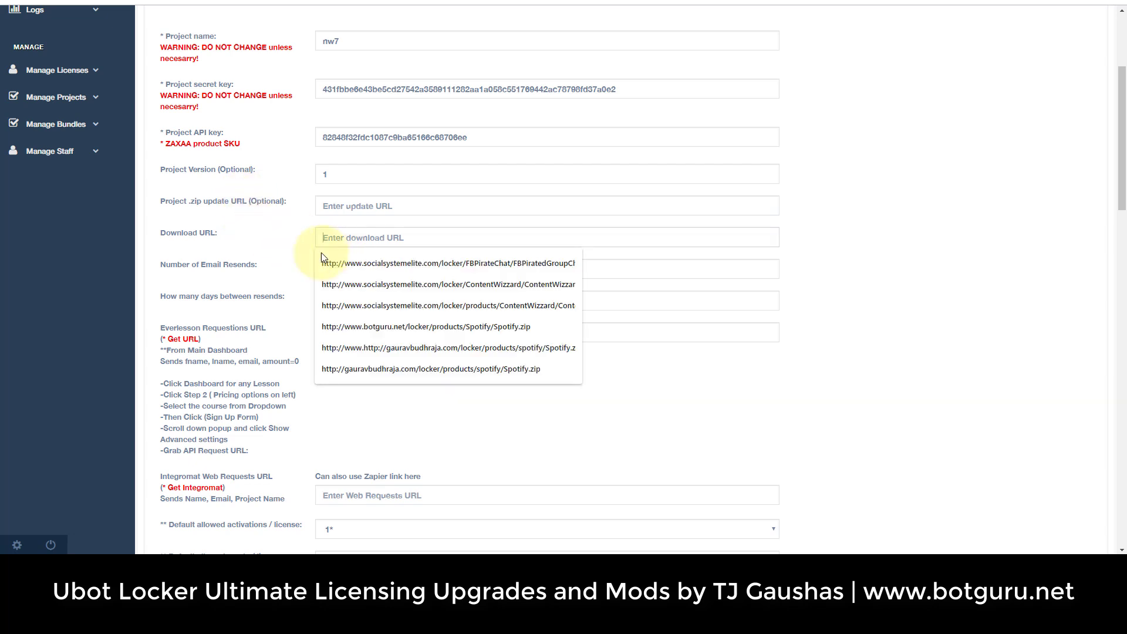
pyautogui.click(282, 257)
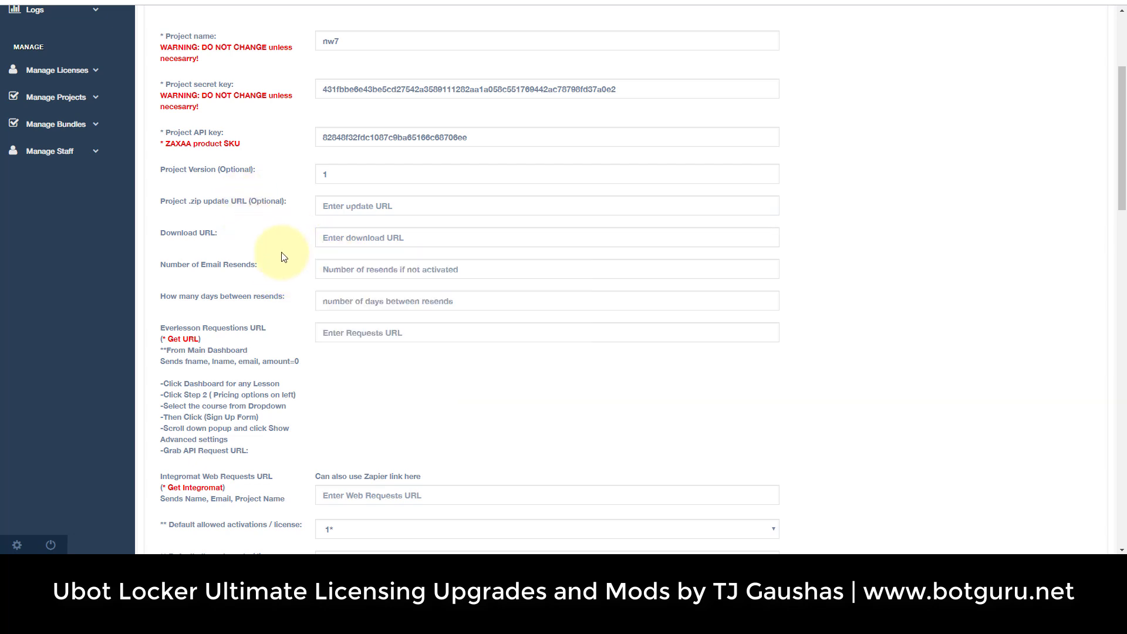
pyautogui.tripleClick(256, 268)
pyautogui.moveTo(256, 270); pyautogui.dragTo(303, 276)
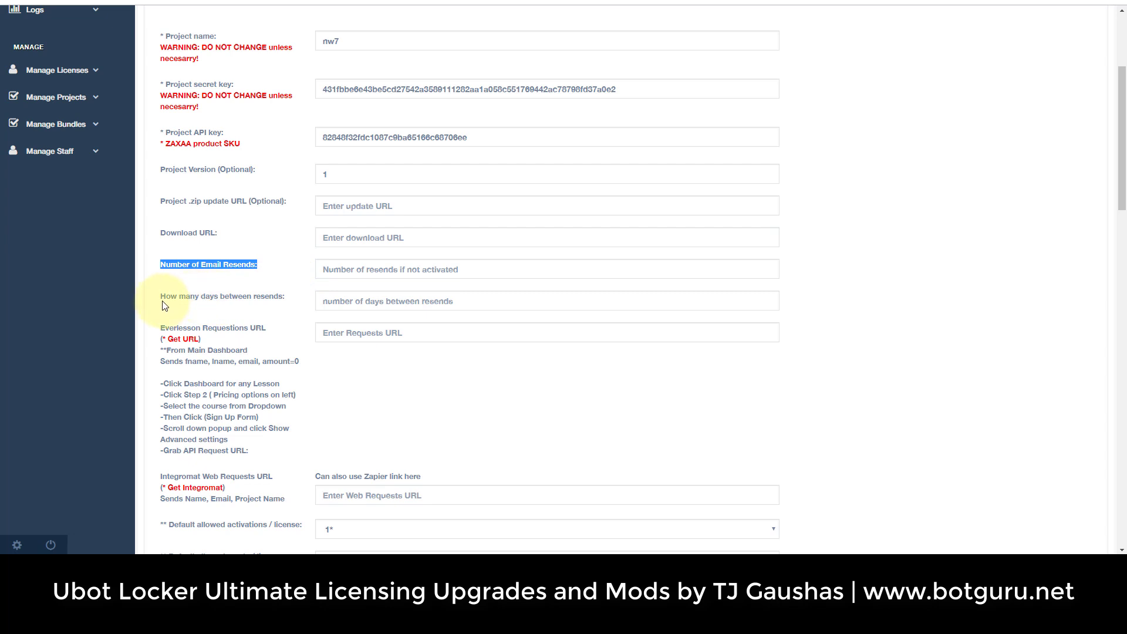
pyautogui.moveTo(162, 298); pyautogui.dragTo(271, 299)
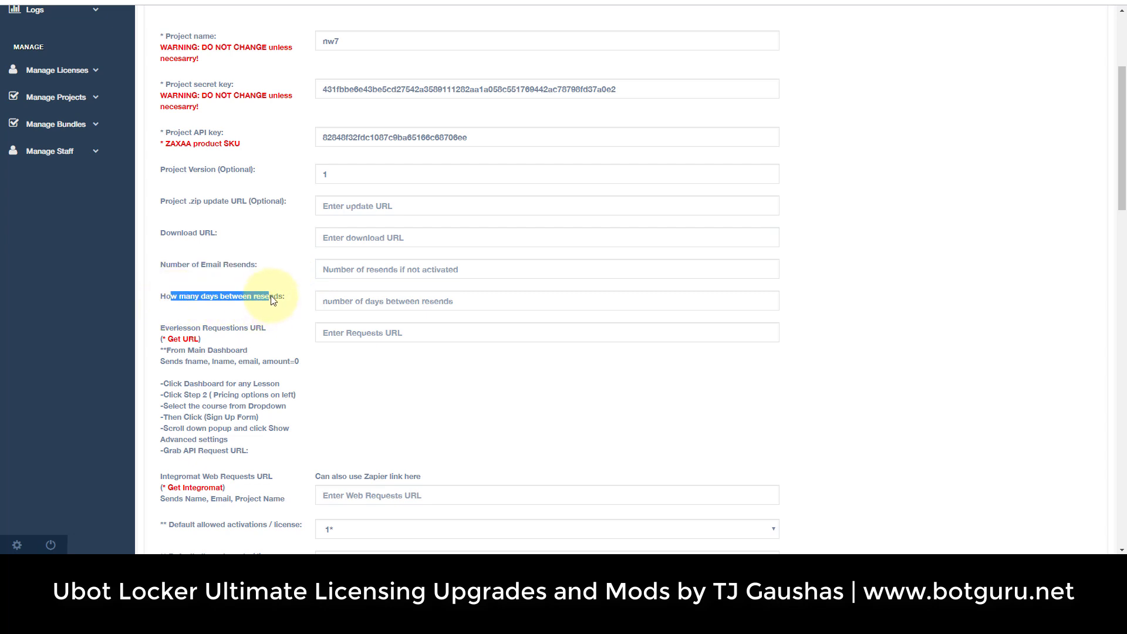
pyautogui.scroll(-3, 238, 217)
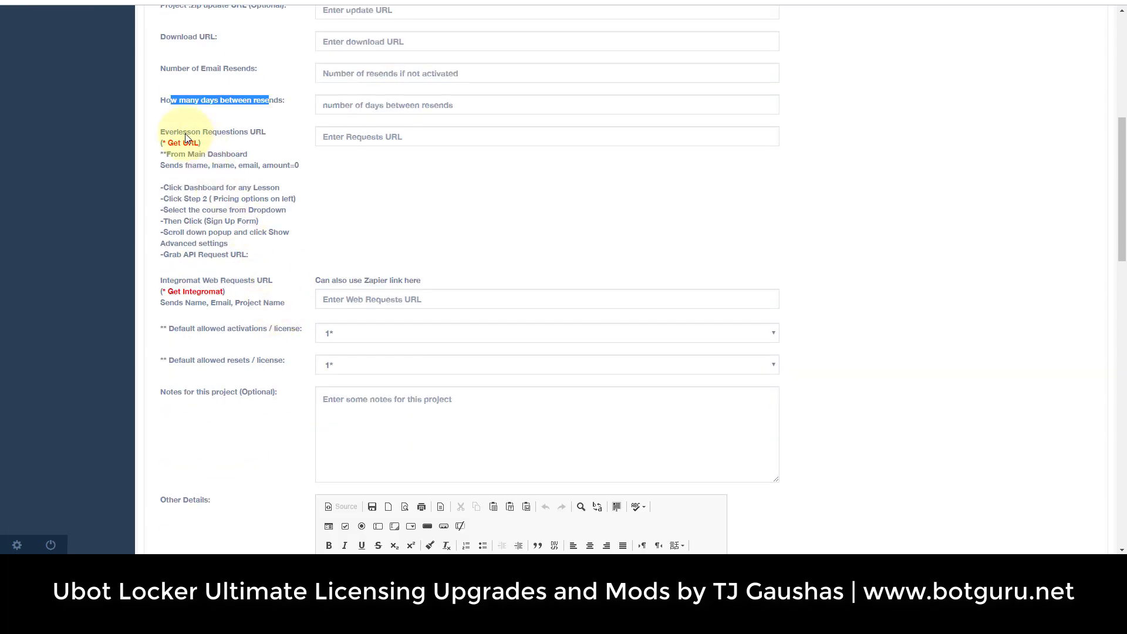
pyautogui.moveTo(175, 133); pyautogui.dragTo(254, 134)
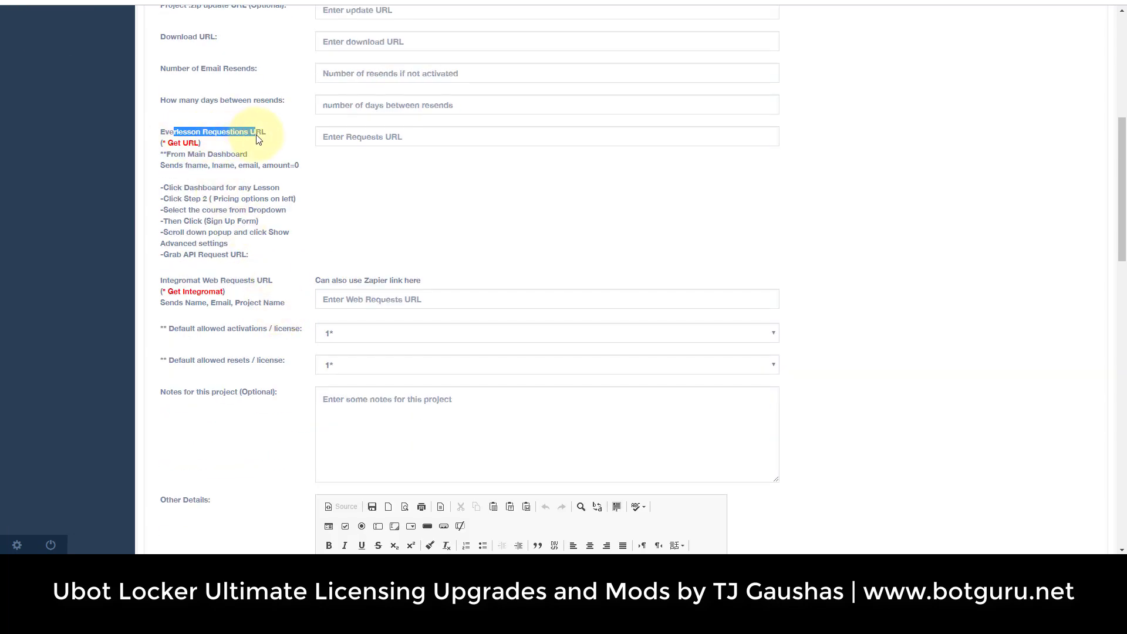
pyautogui.click(332, 137)
pyautogui.click(259, 168)
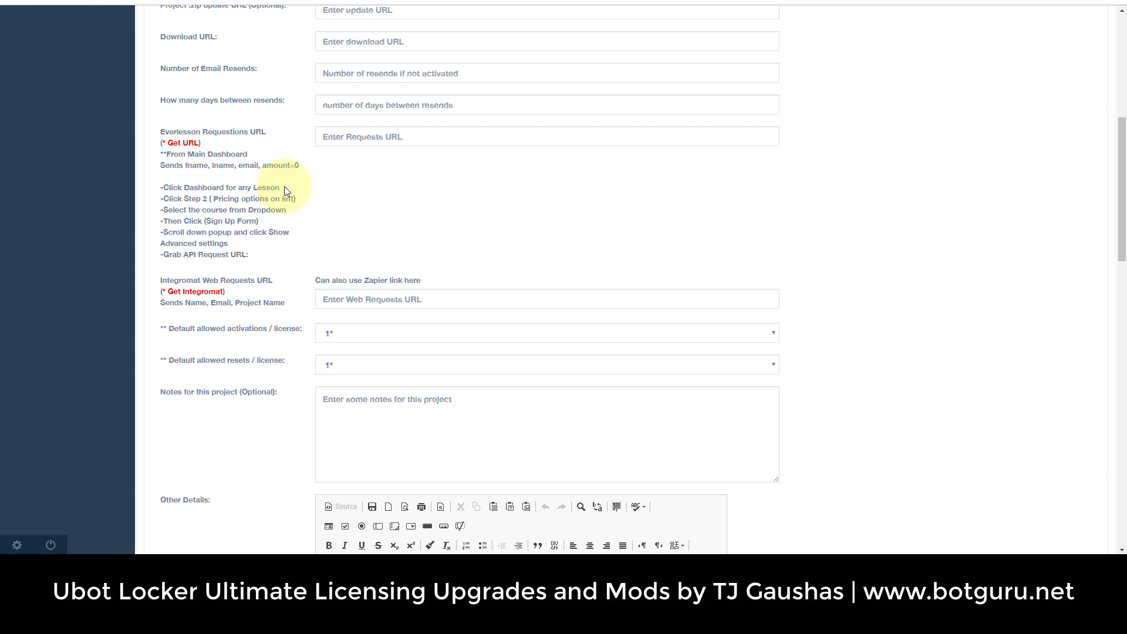
pyautogui.moveTo(262, 261); pyautogui.dragTo(160, 131)
pyautogui.click(238, 221)
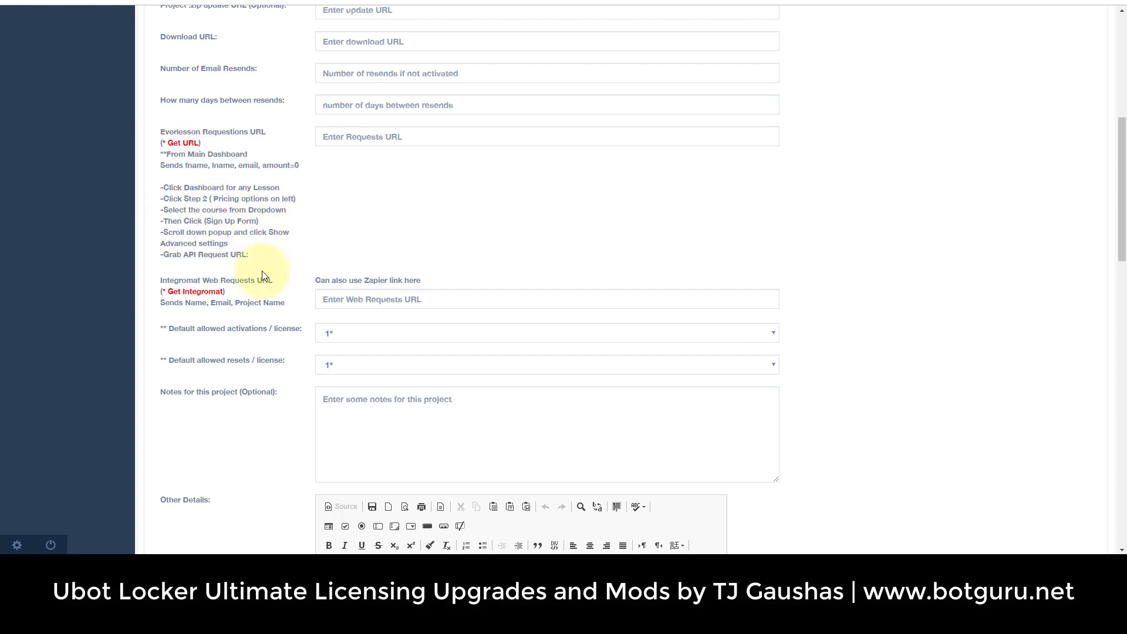
pyautogui.moveTo(167, 281); pyautogui.dragTo(261, 282)
pyautogui.click(251, 302)
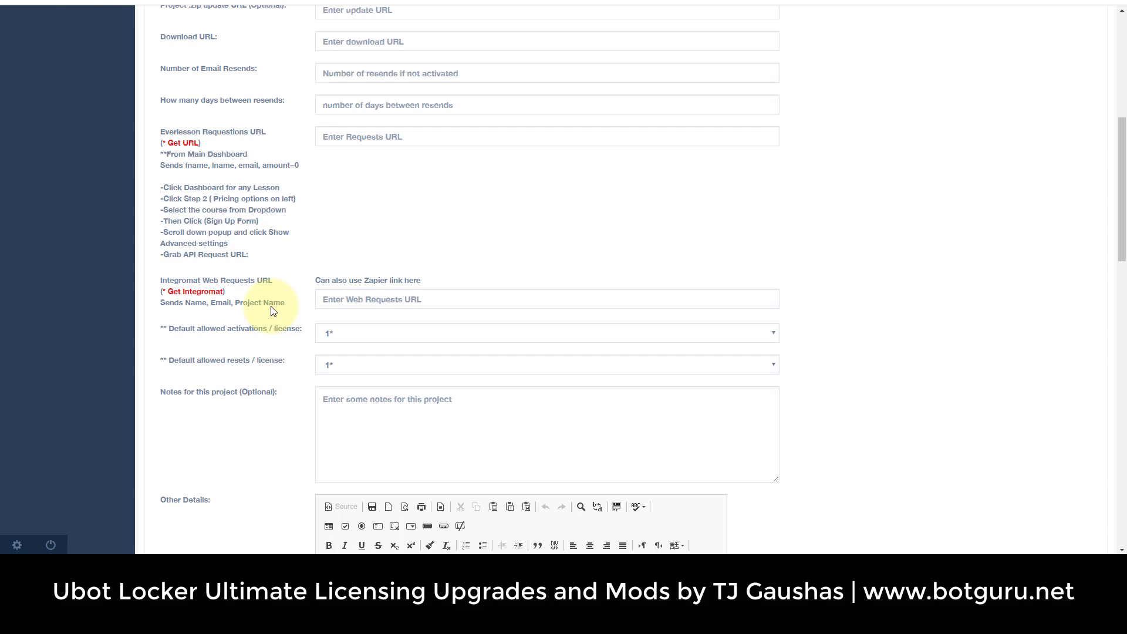
pyautogui.click(370, 300)
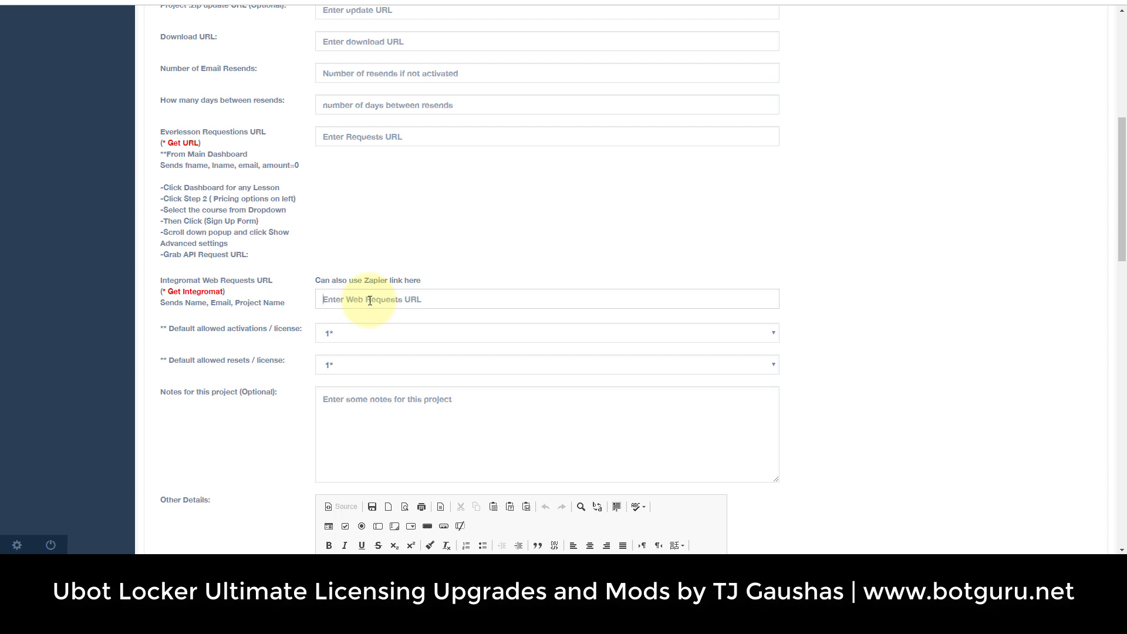
# Scroll to nw7's email message template and make its editor slightly shorter.
pyautogui.scroll(-7, 284, 314)
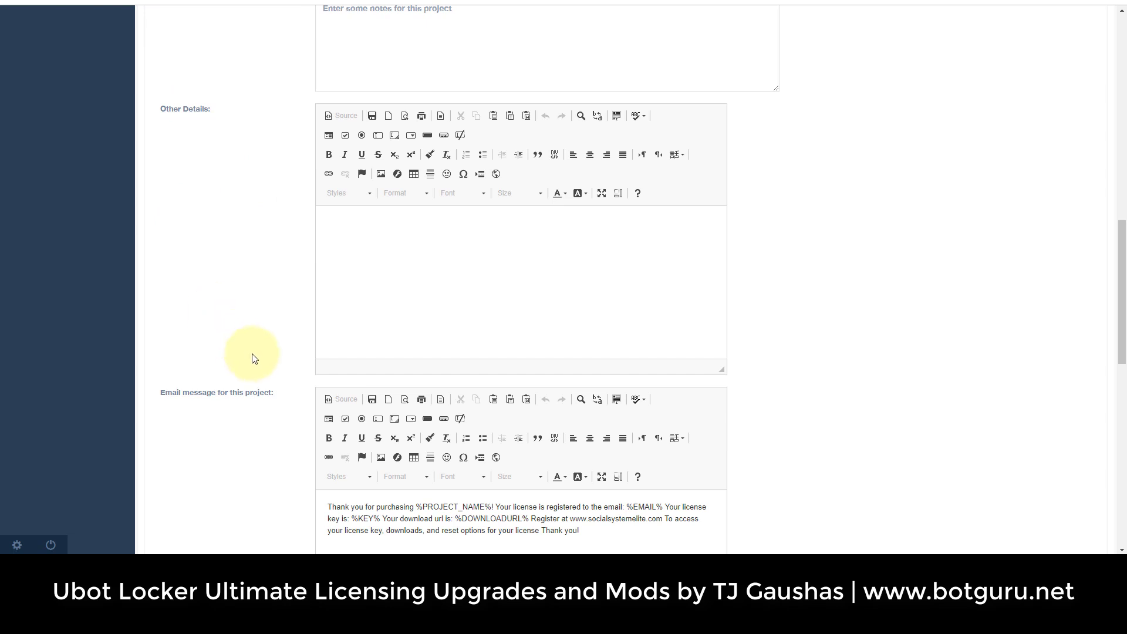
pyautogui.scroll(-3, 252, 357)
pyautogui.scroll(-6, 254, 358)
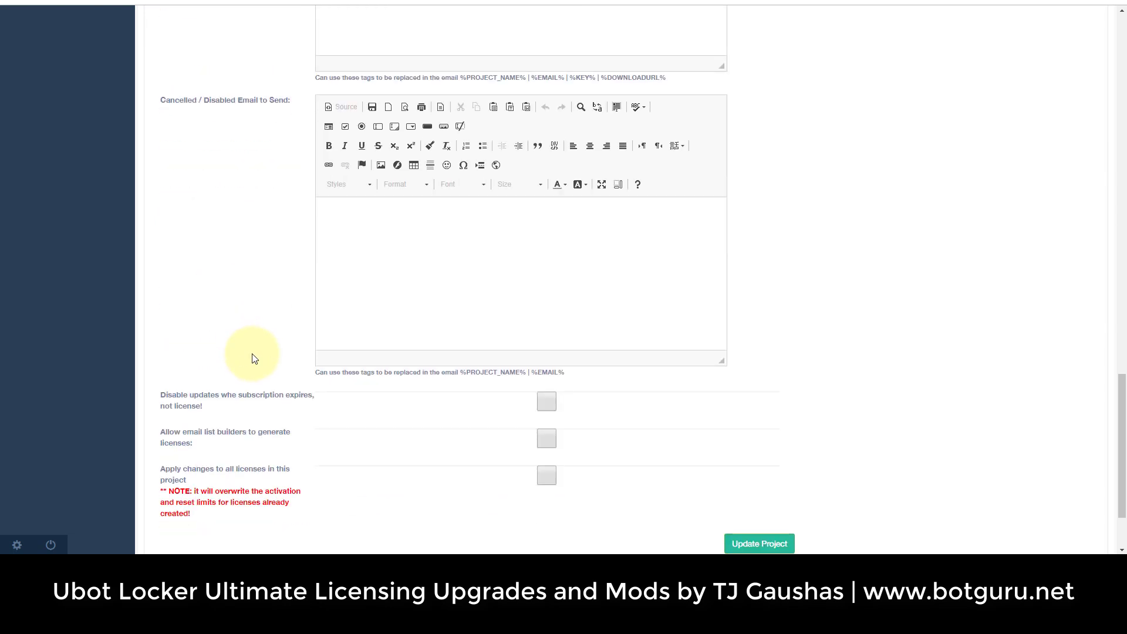
pyautogui.scroll(12, 253, 358)
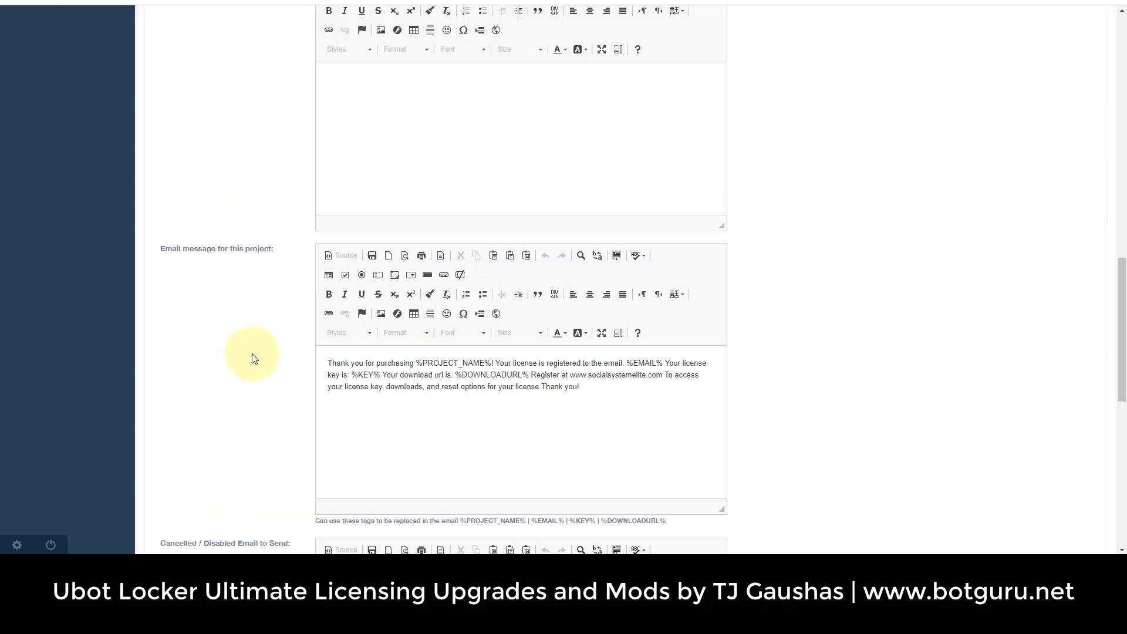
pyautogui.scroll(-6, 254, 358)
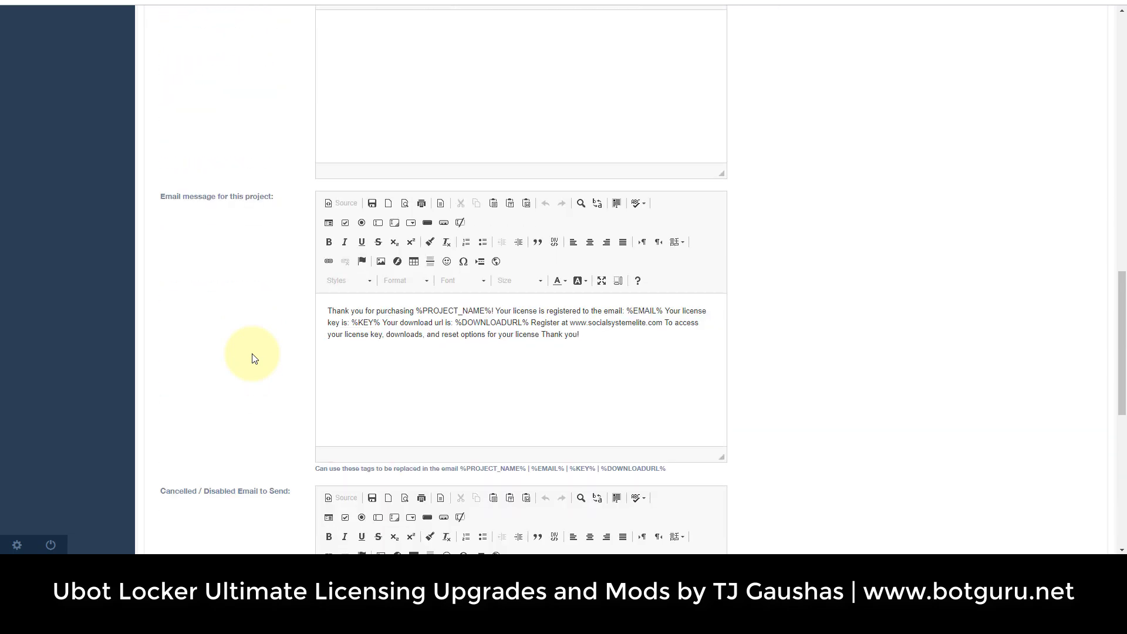
pyautogui.moveTo(329, 310); pyautogui.dragTo(576, 340)
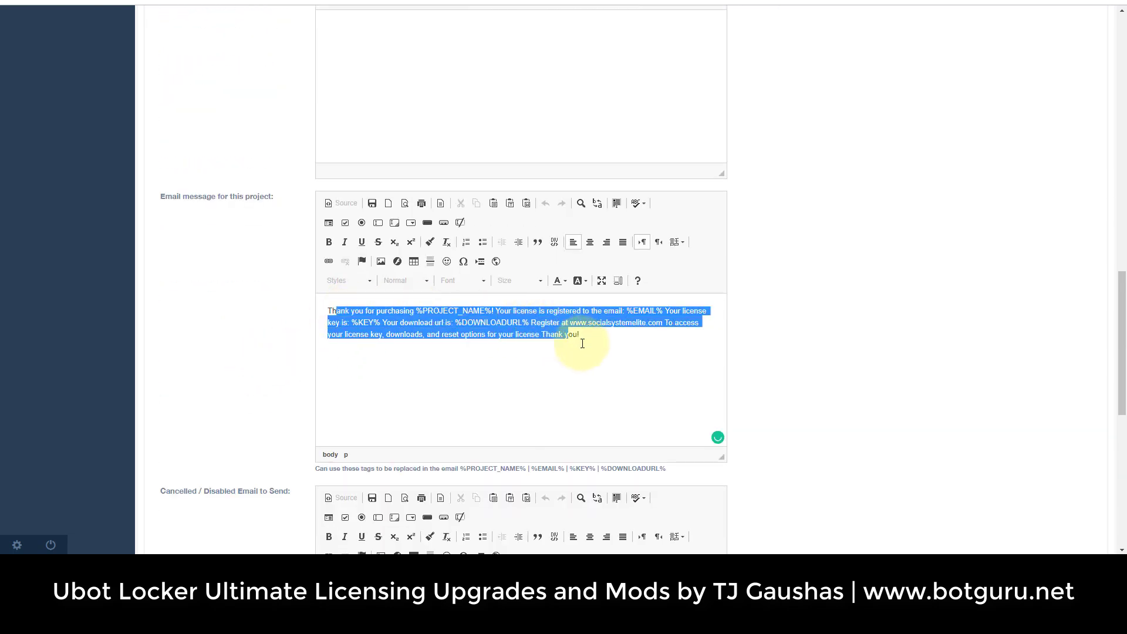
pyautogui.click(586, 339)
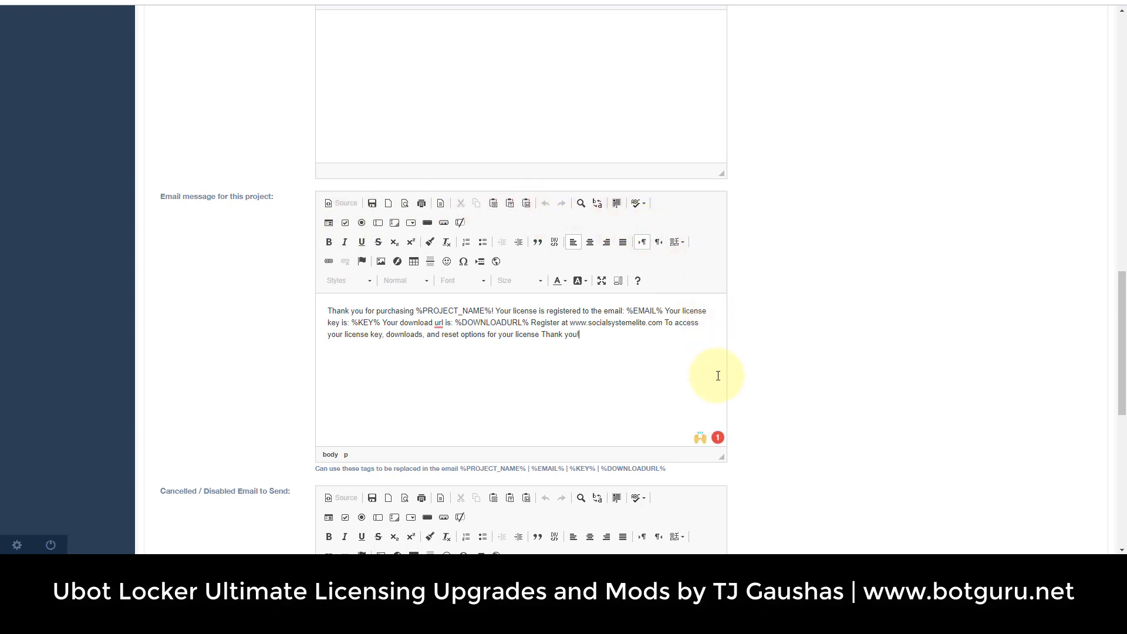
pyautogui.moveTo(721, 464); pyautogui.dragTo(810, 456)
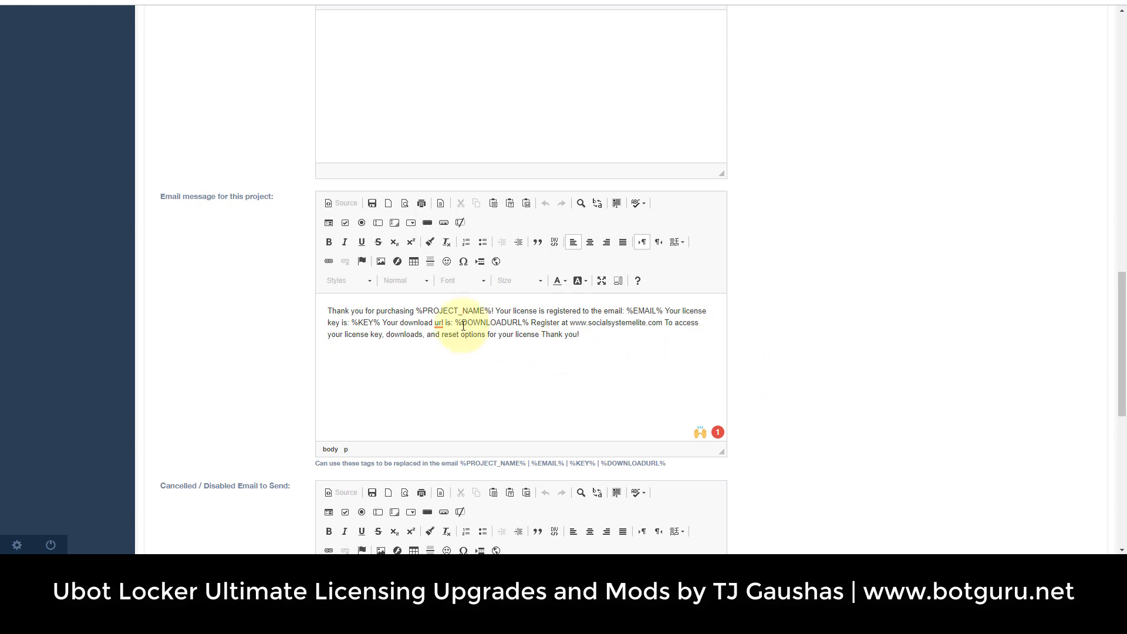
# Split the nw7 email message into separate paragraphs, with Thank you! on its own line.
pyautogui.click(498, 309)
pyautogui.press('Return')
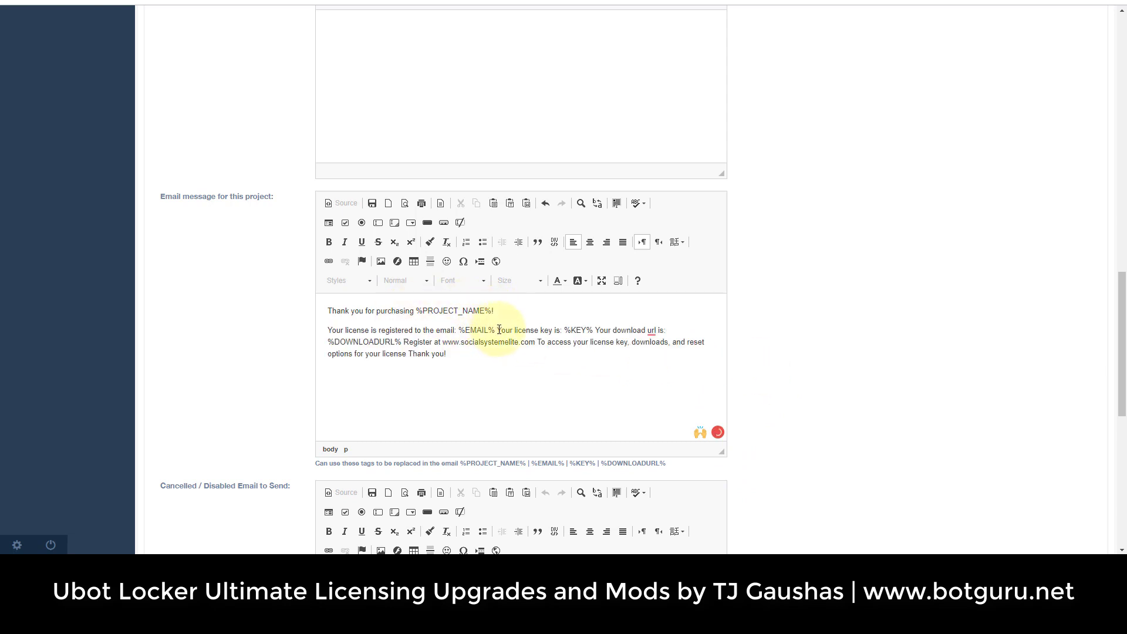
pyautogui.click(499, 330)
pyautogui.press('Return')
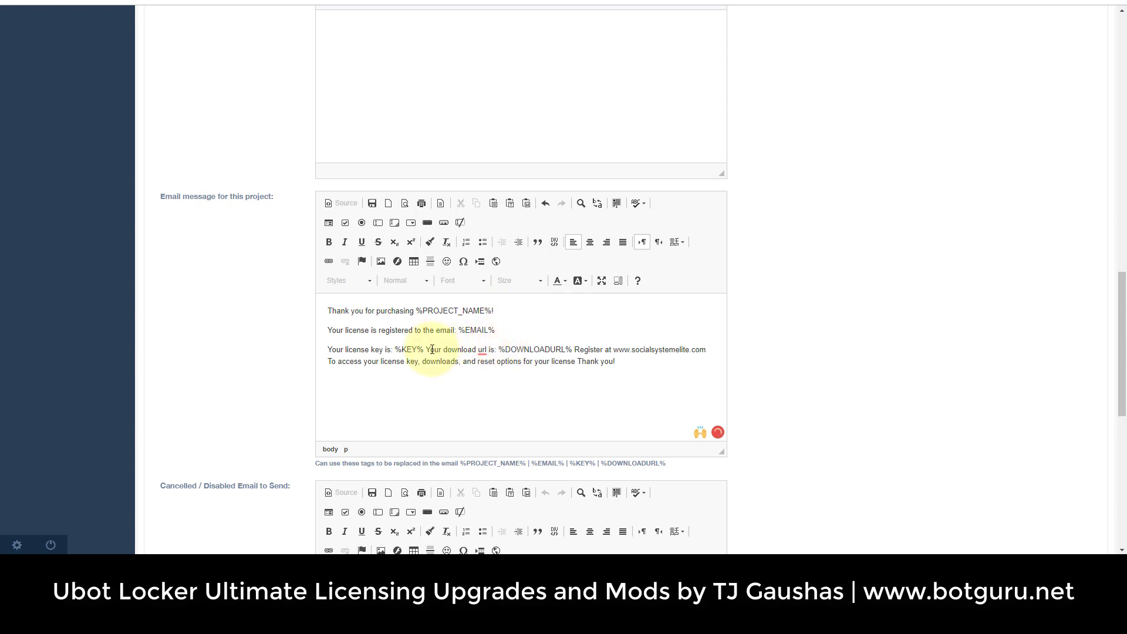
pyautogui.click(427, 349)
pyautogui.press('Return')
pyautogui.press('Return')
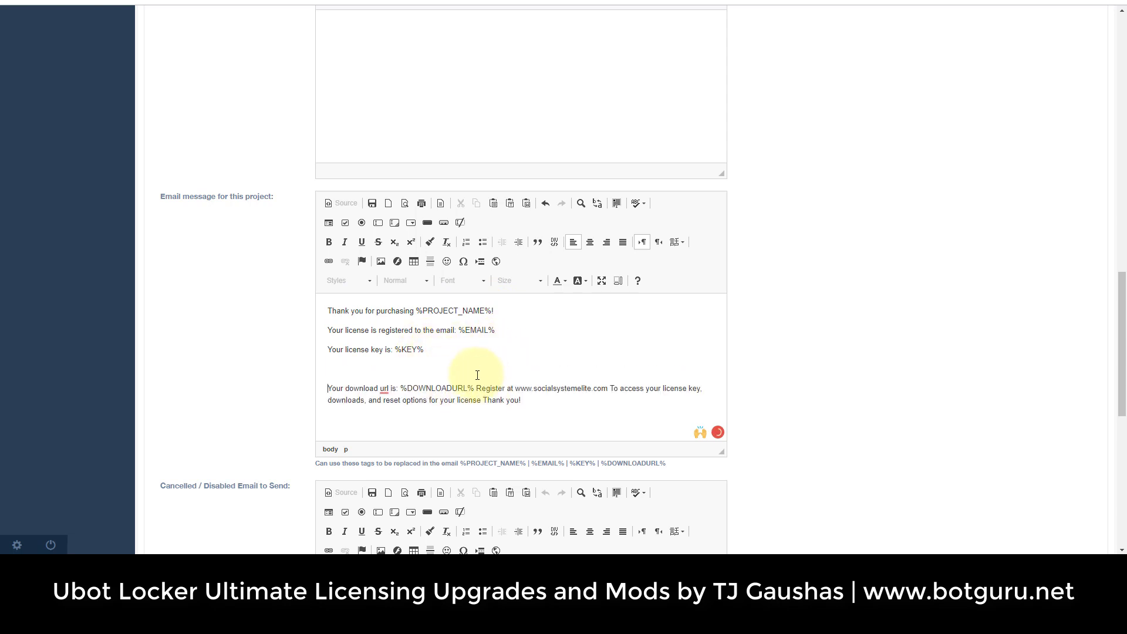
pyautogui.click(475, 388)
pyautogui.press('Return')
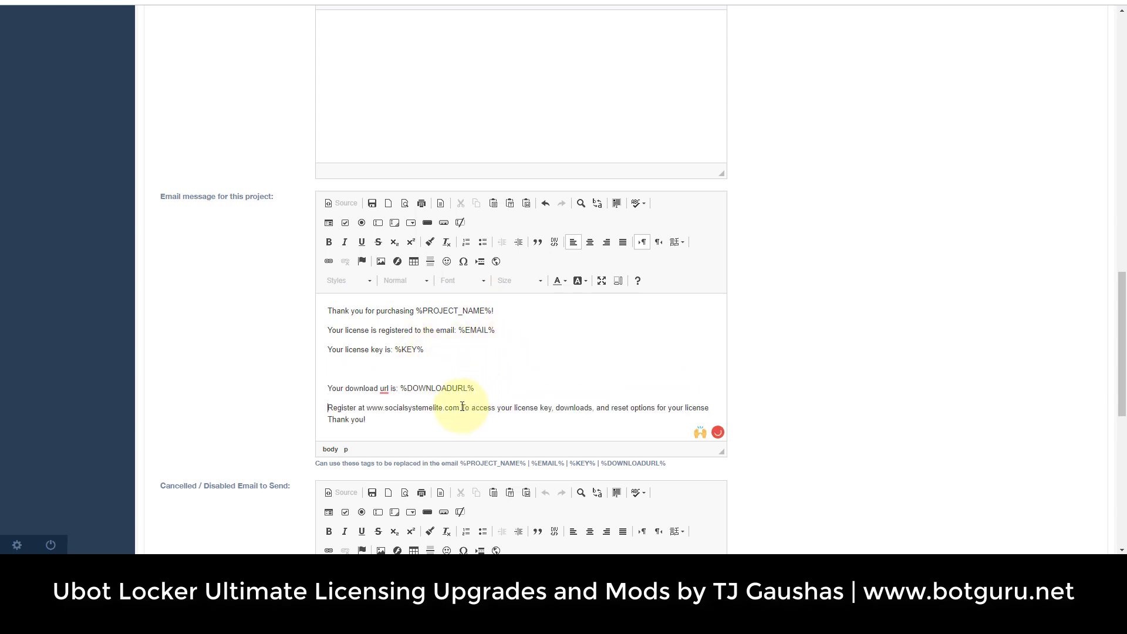
pyautogui.click(329, 419)
pyautogui.press('Return')
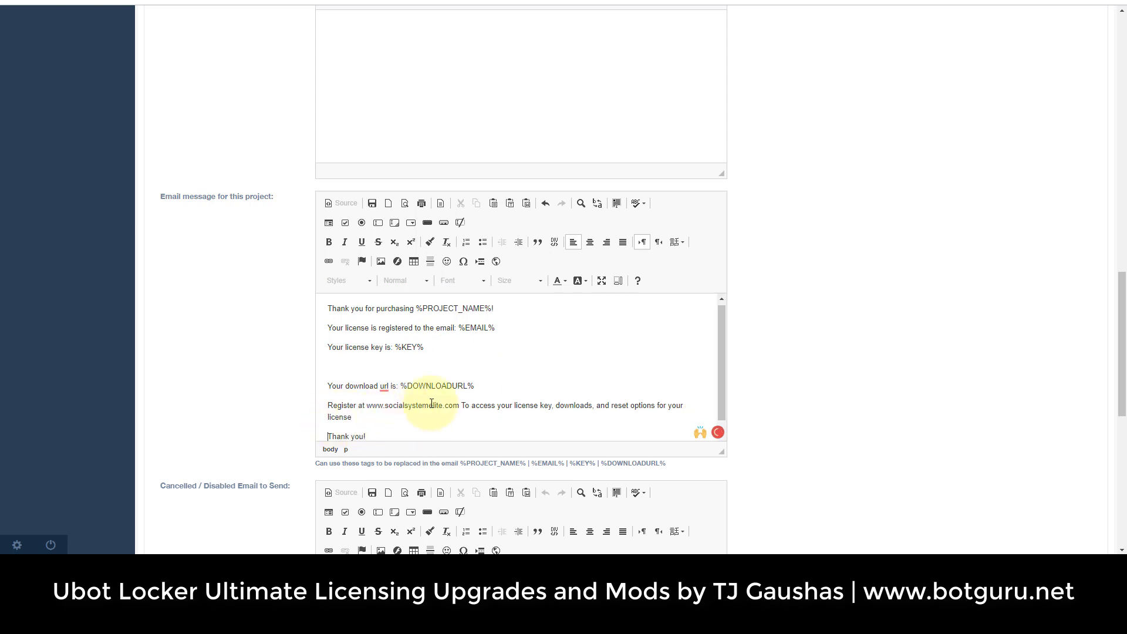
# Bold 'Thank you for purchasing' and underline 'Your download url is'.
pyautogui.tripleClick(432, 311)
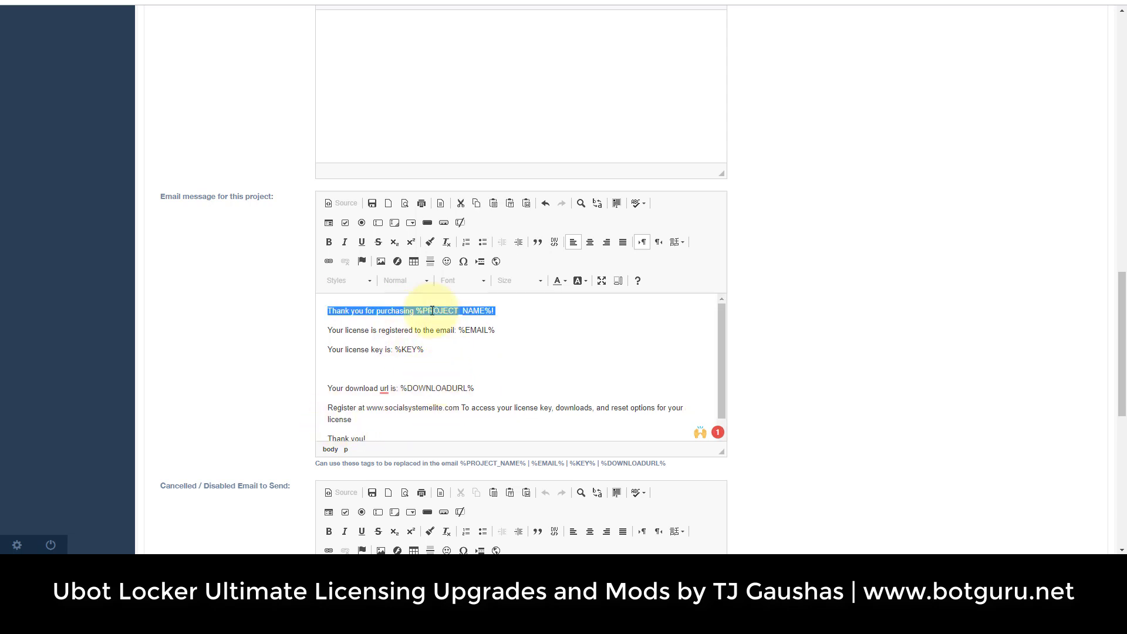
pyautogui.click(411, 311)
pyautogui.moveTo(414, 310); pyautogui.dragTo(310, 306)
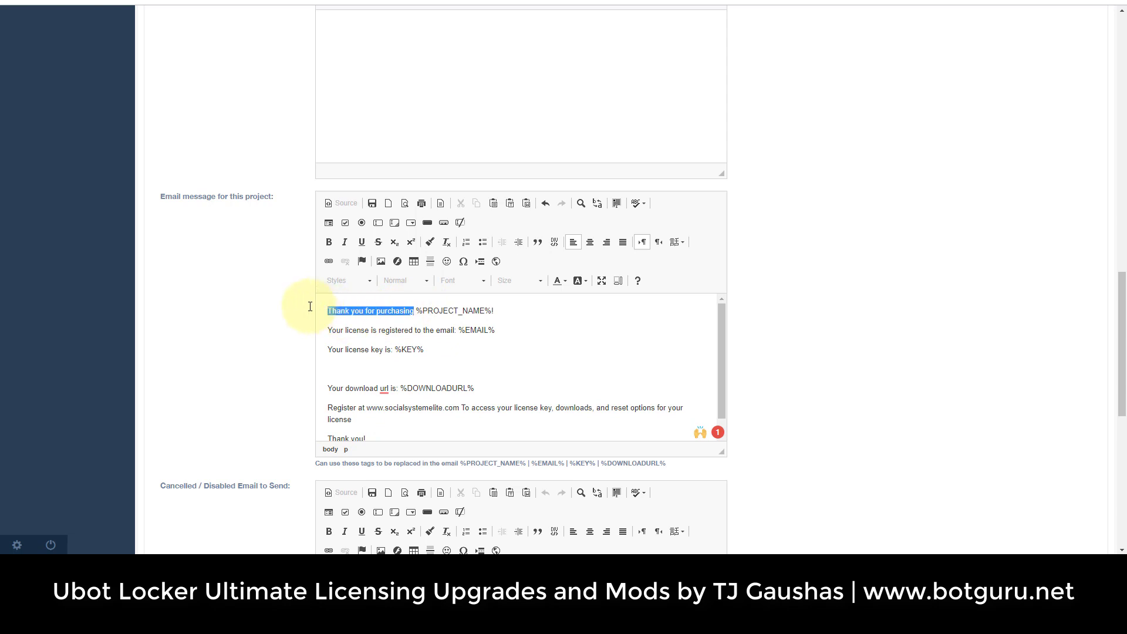
pyautogui.click(329, 242)
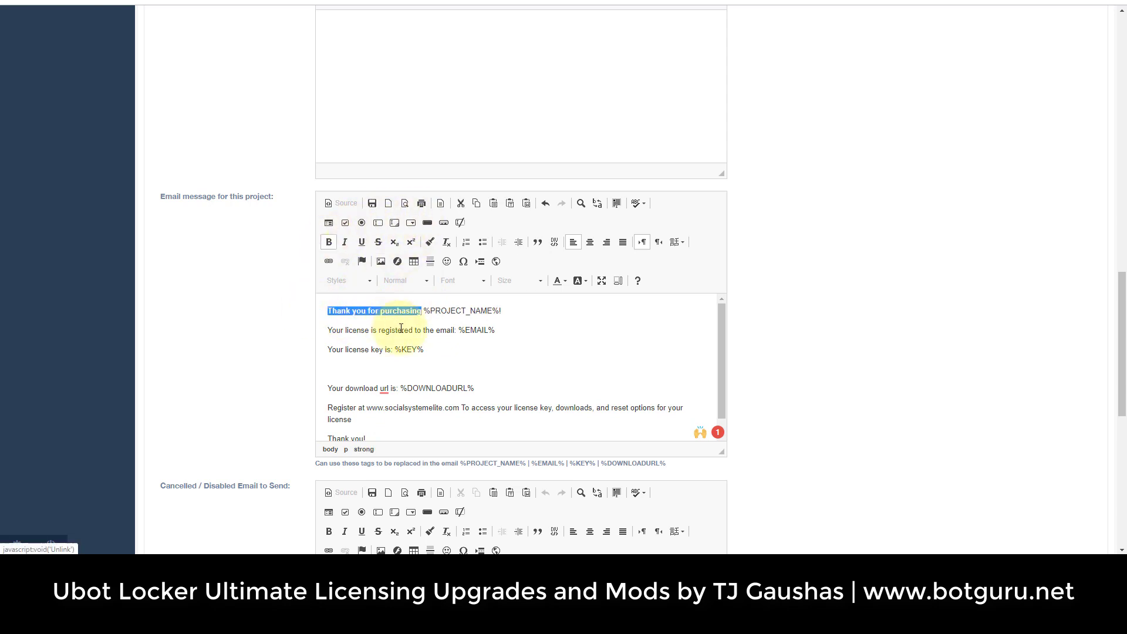
pyautogui.click(399, 388)
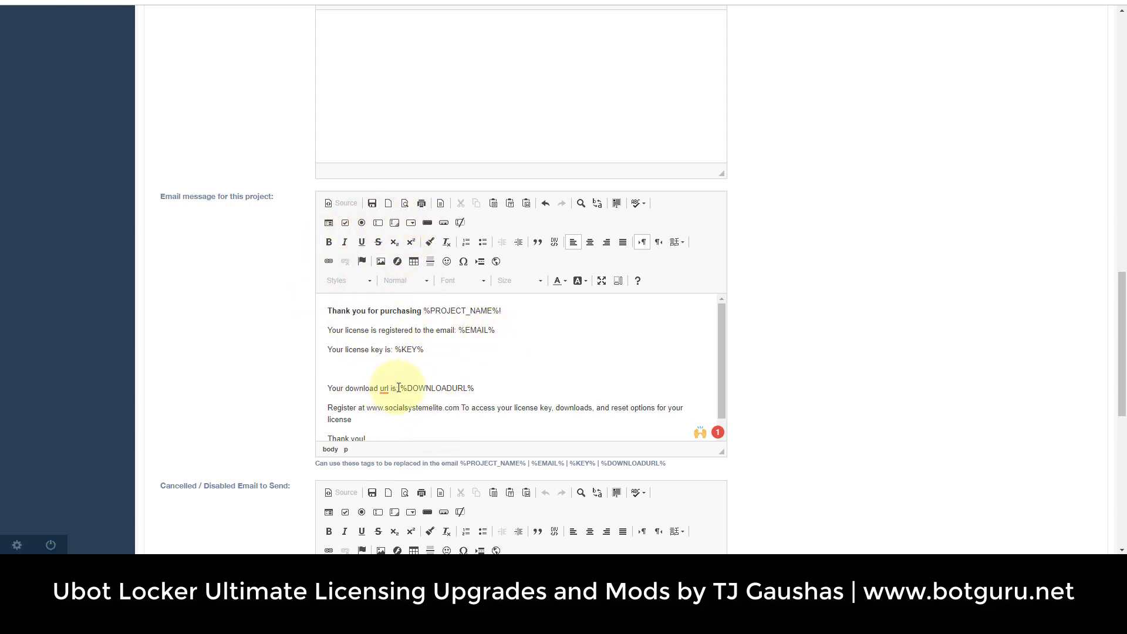
pyautogui.moveTo(398, 388); pyautogui.dragTo(285, 383)
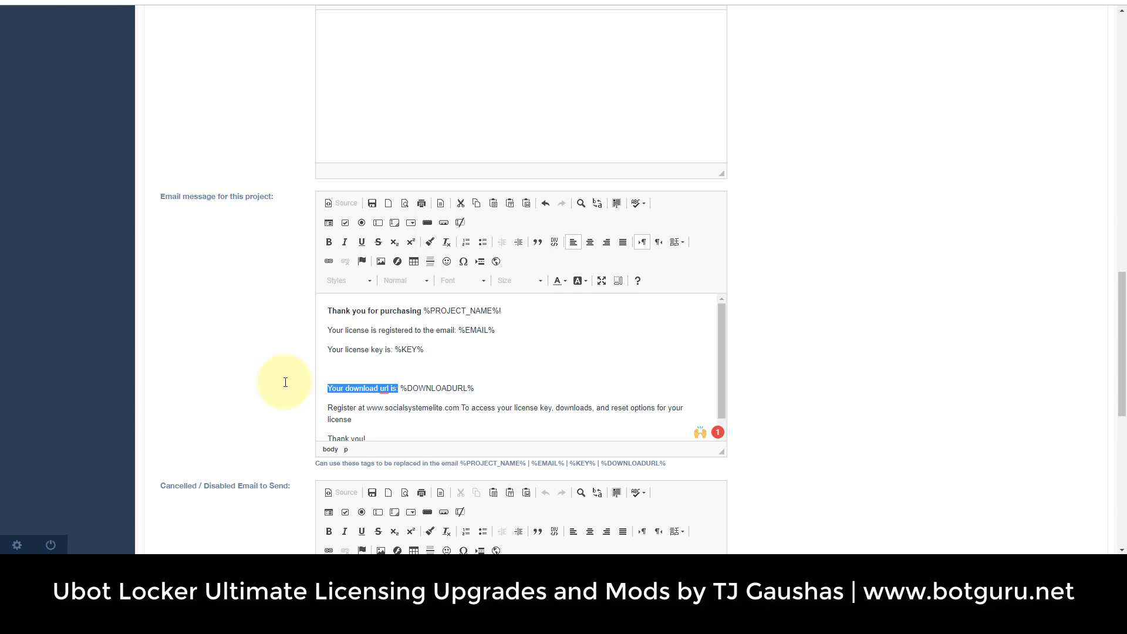
pyautogui.click(362, 242)
pyautogui.click(564, 369)
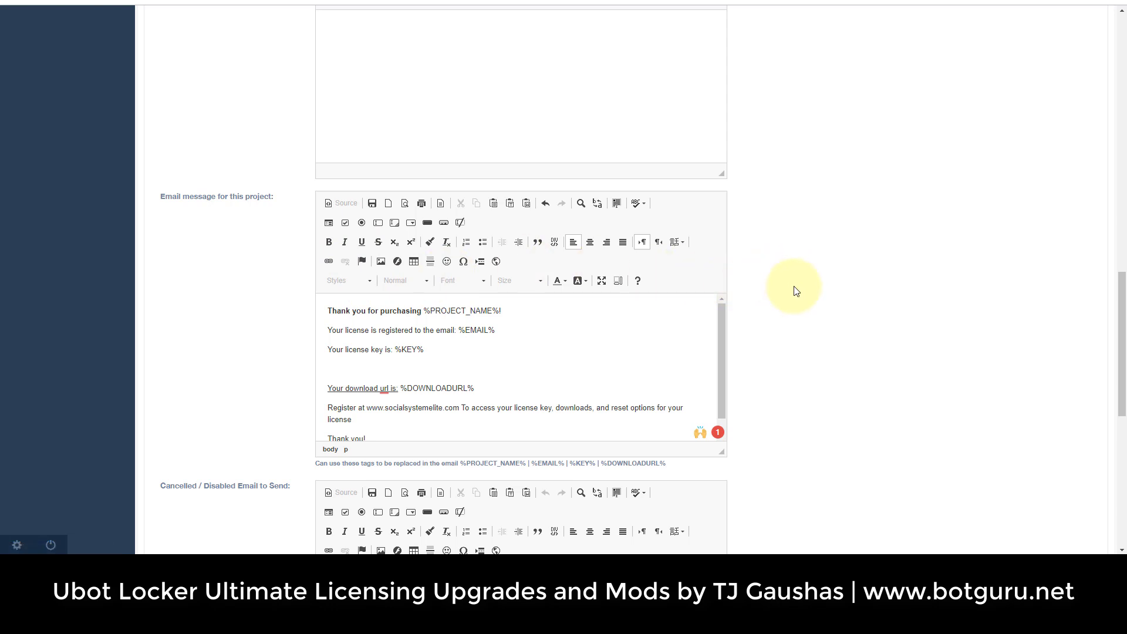
pyautogui.scroll(-3, 796, 292)
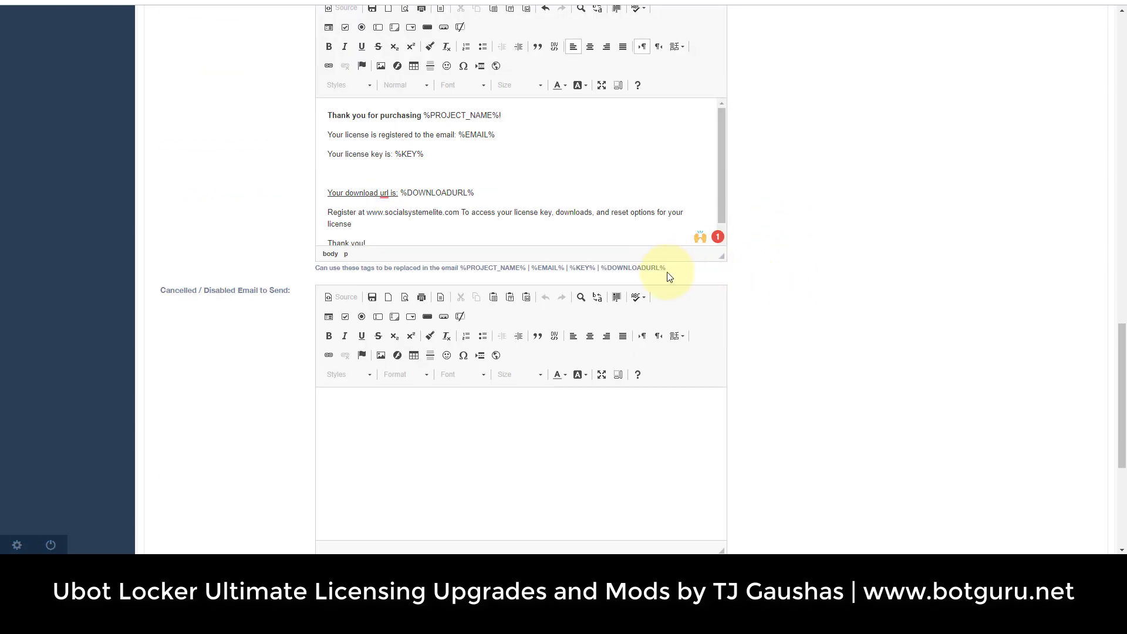
pyautogui.moveTo(667, 267); pyautogui.dragTo(425, 266)
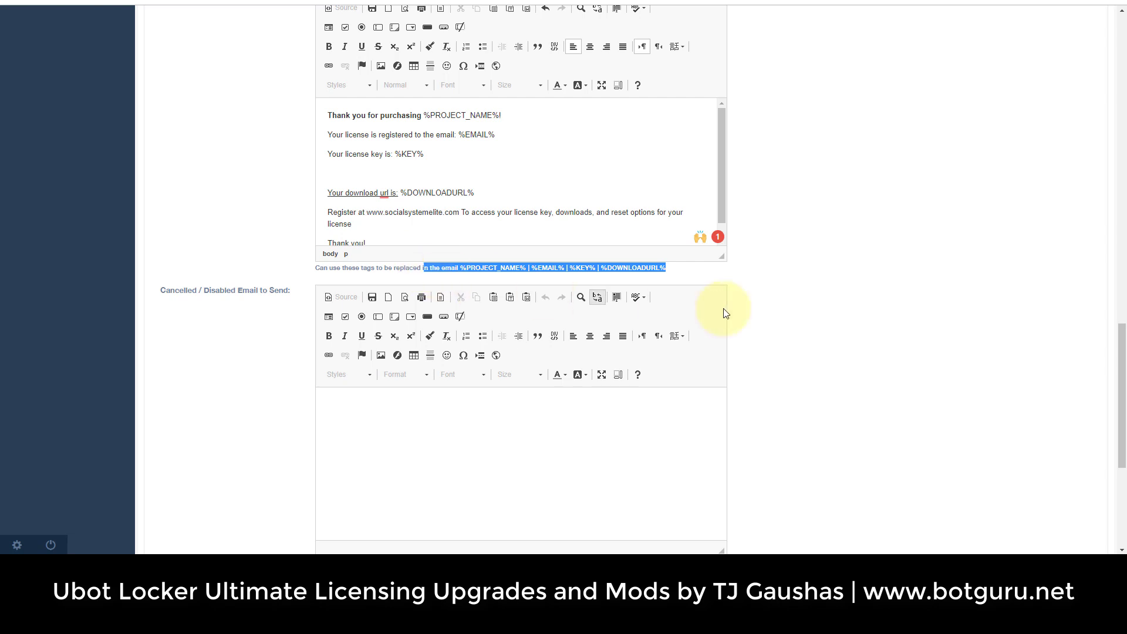
pyautogui.scroll(6, 786, 312)
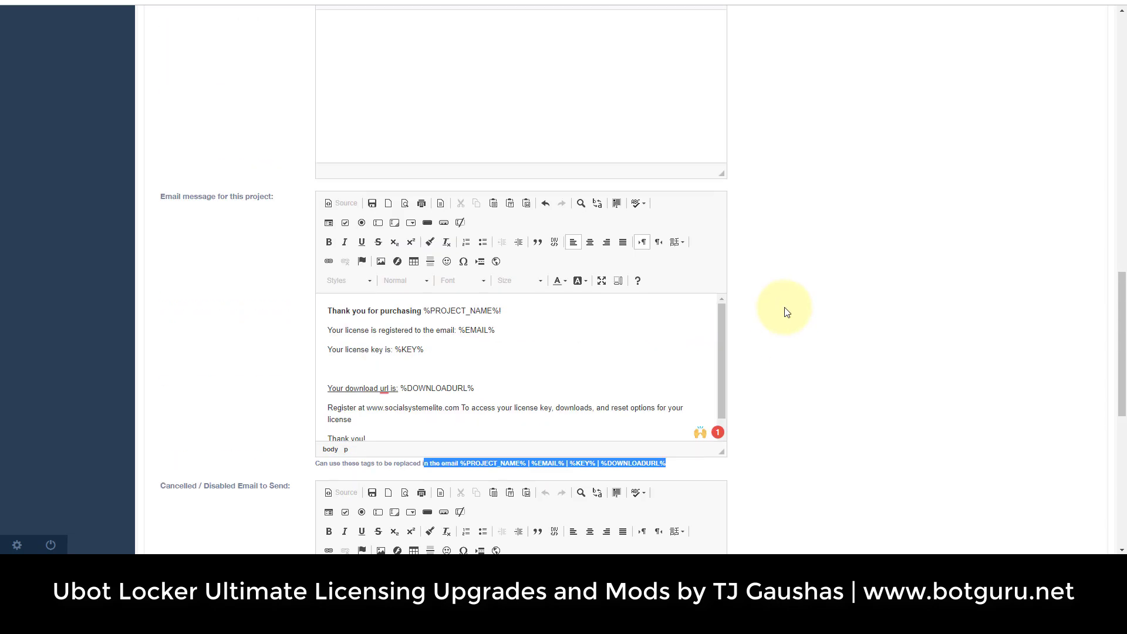
pyautogui.scroll(-9, 786, 312)
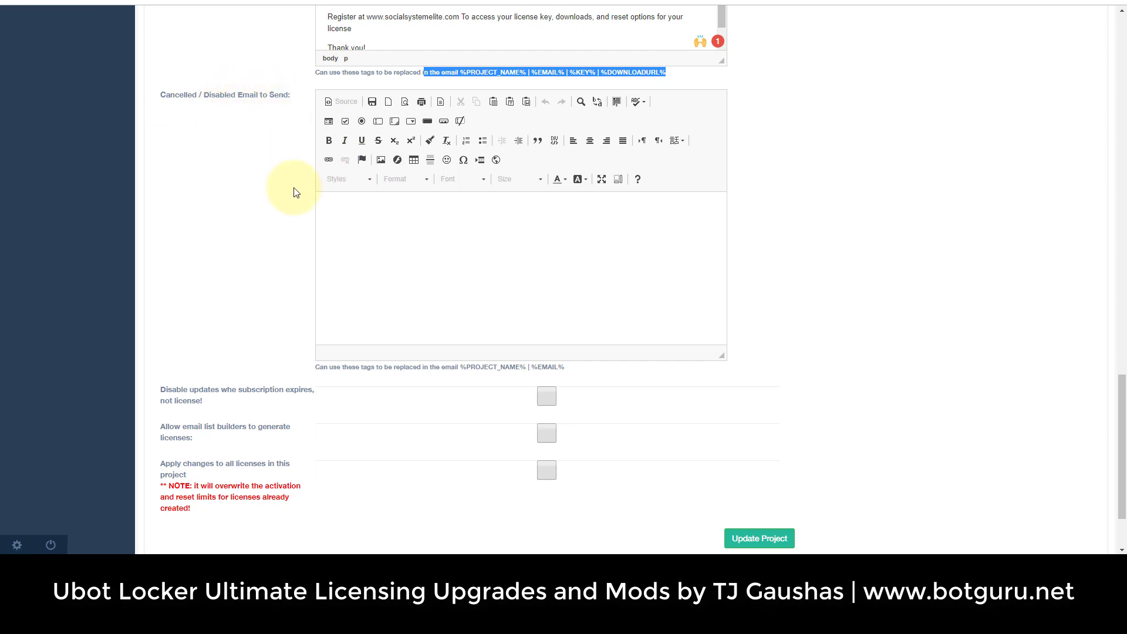
pyautogui.scroll(20, 256, 295)
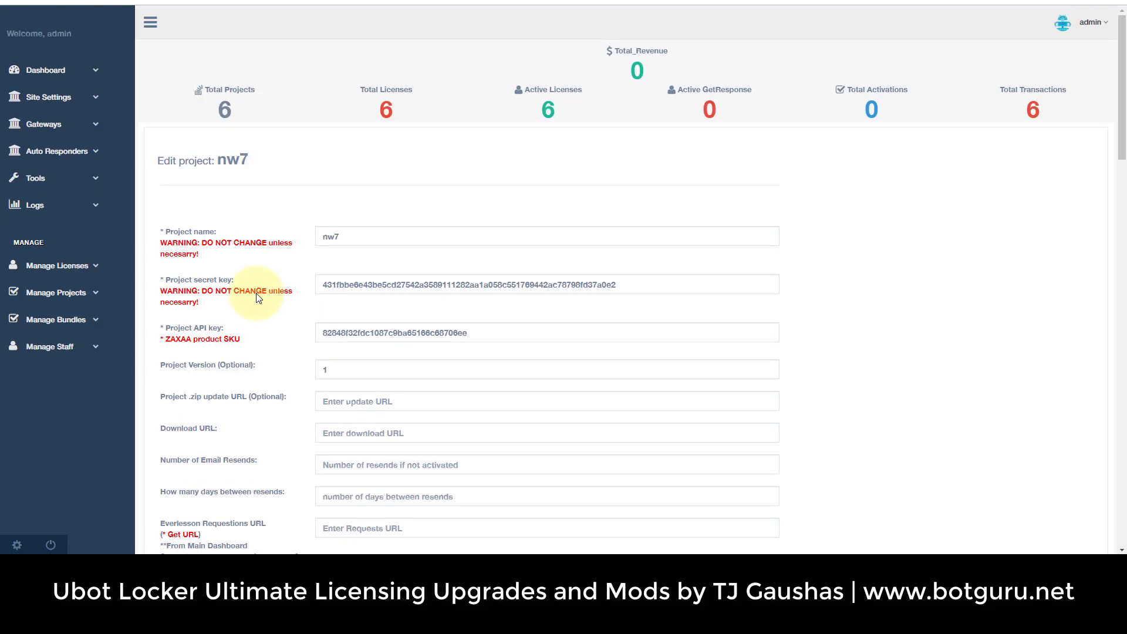
# Open the License System Settings page and set Email Type to SMTP.
pyautogui.click(58, 99)
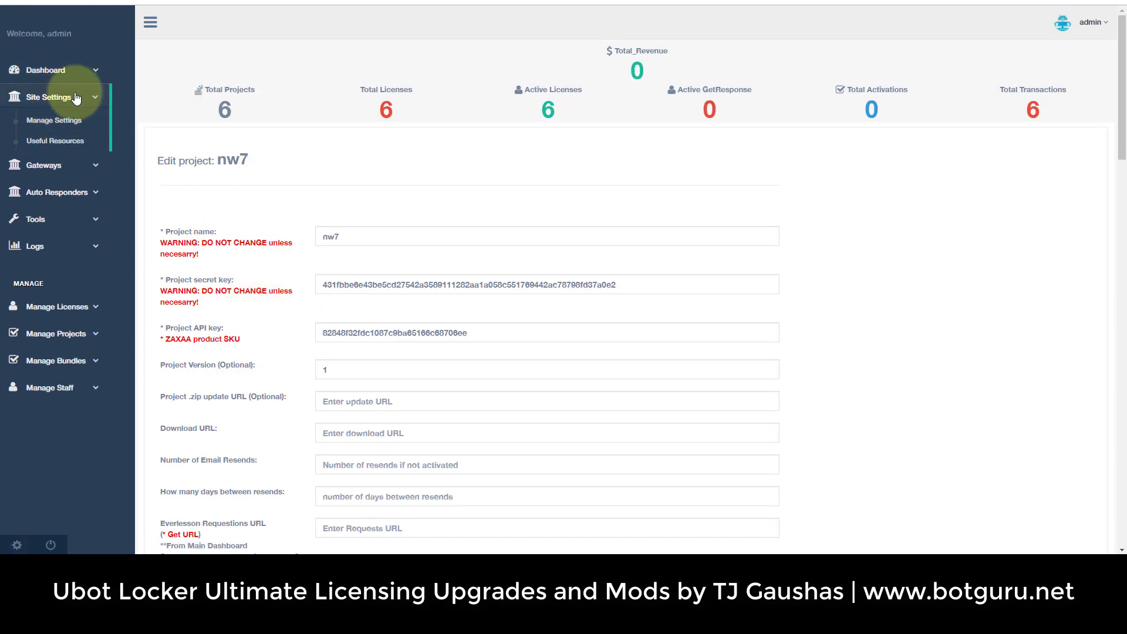
pyautogui.click(53, 121)
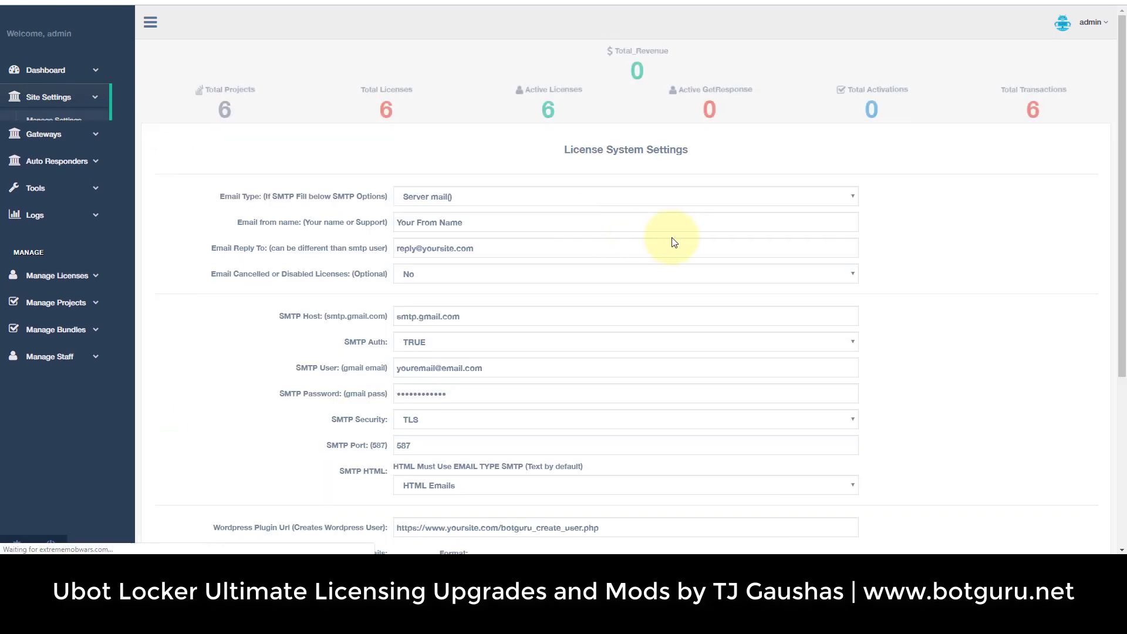
pyautogui.click(463, 196)
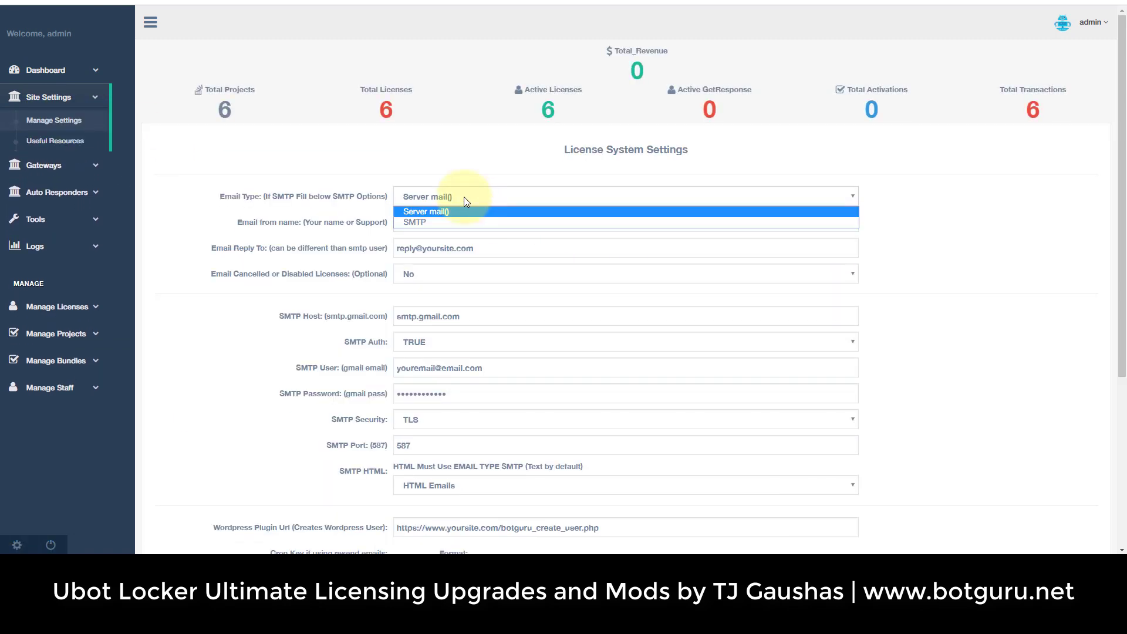
pyautogui.click(435, 222)
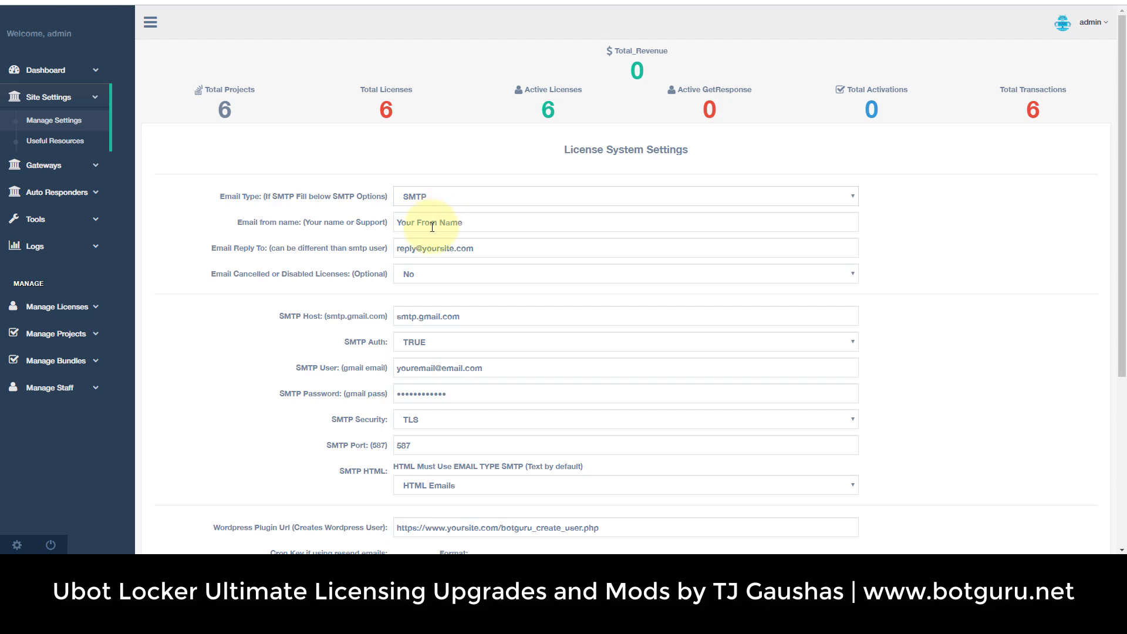
# Look over the SMTP settings and keep HTML Emails as the format for now.
pyautogui.moveTo(277, 307); pyautogui.dragTo(372, 473)
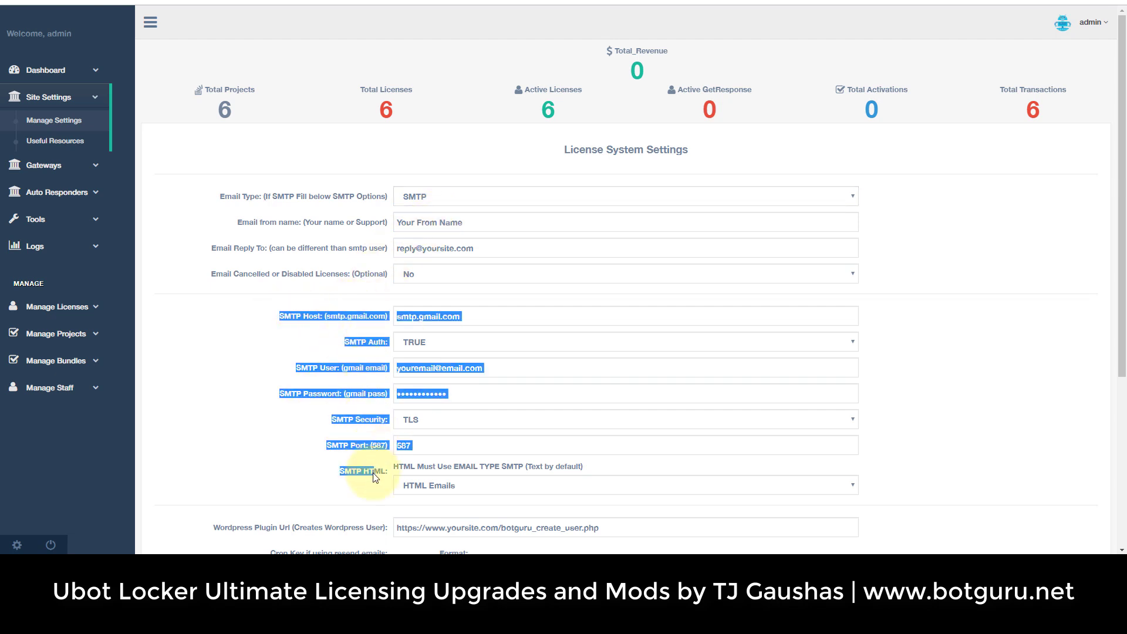
pyautogui.click(312, 465)
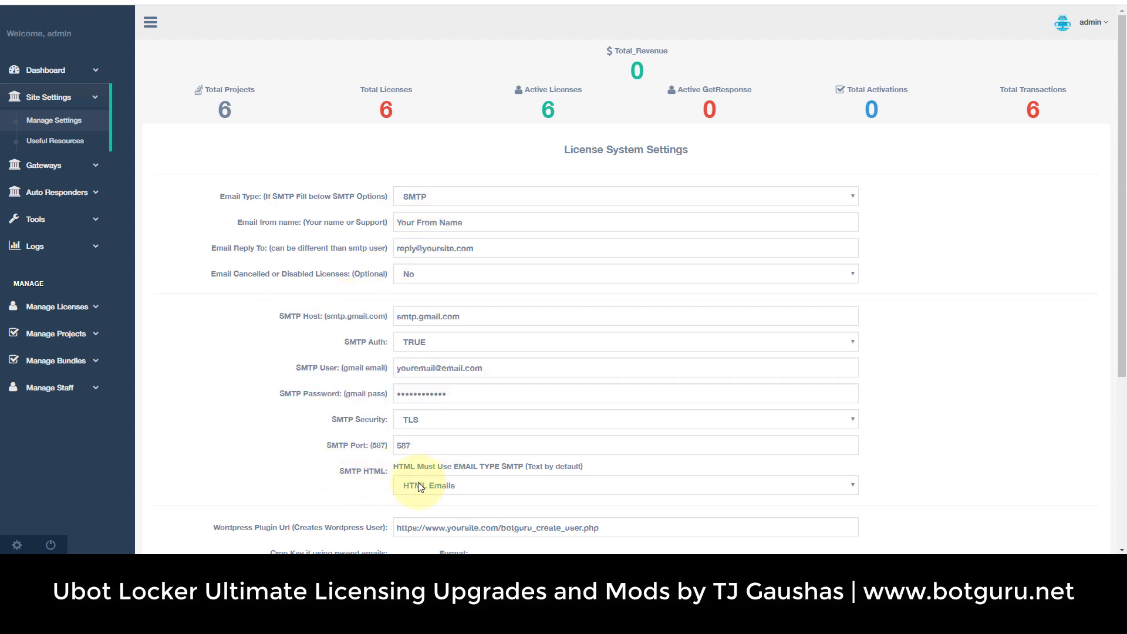
pyautogui.click(440, 487)
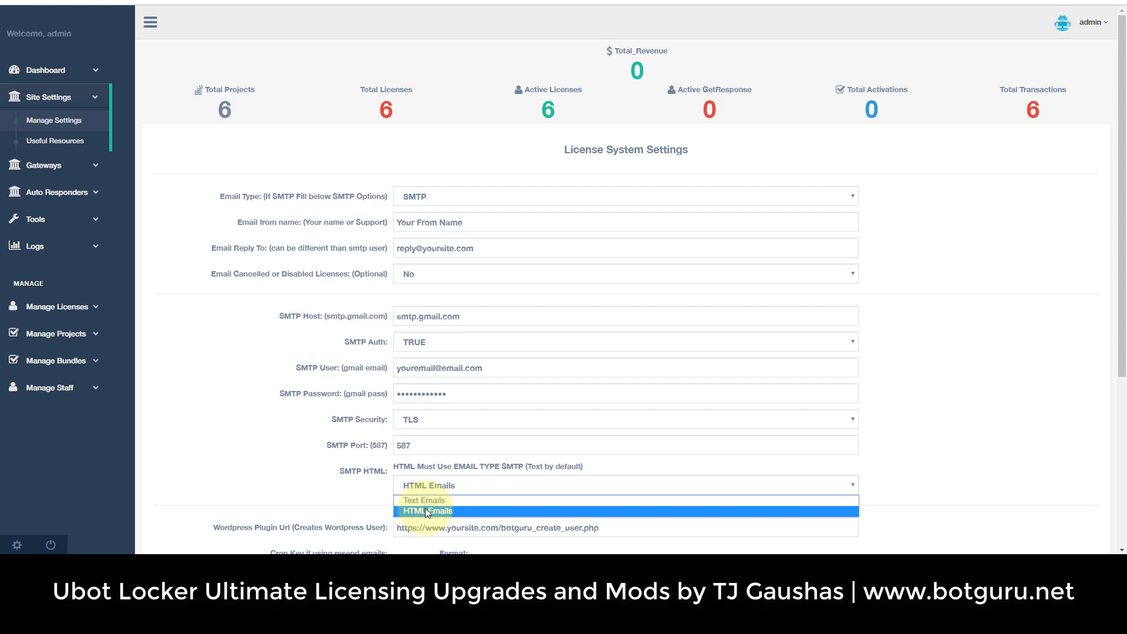
pyautogui.click(425, 510)
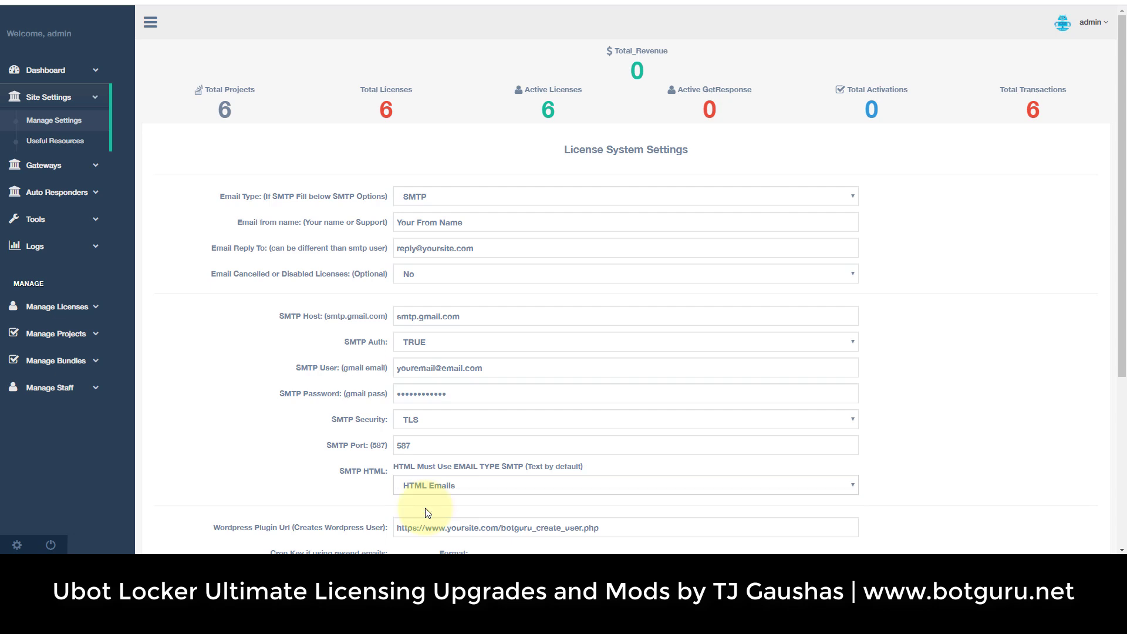
# Try Server mail() and both email formats, settling on Text Emails.
pyautogui.click(424, 197)
pyautogui.click(425, 197)
pyautogui.click(425, 197)
pyautogui.click(424, 197)
pyautogui.click(424, 197)
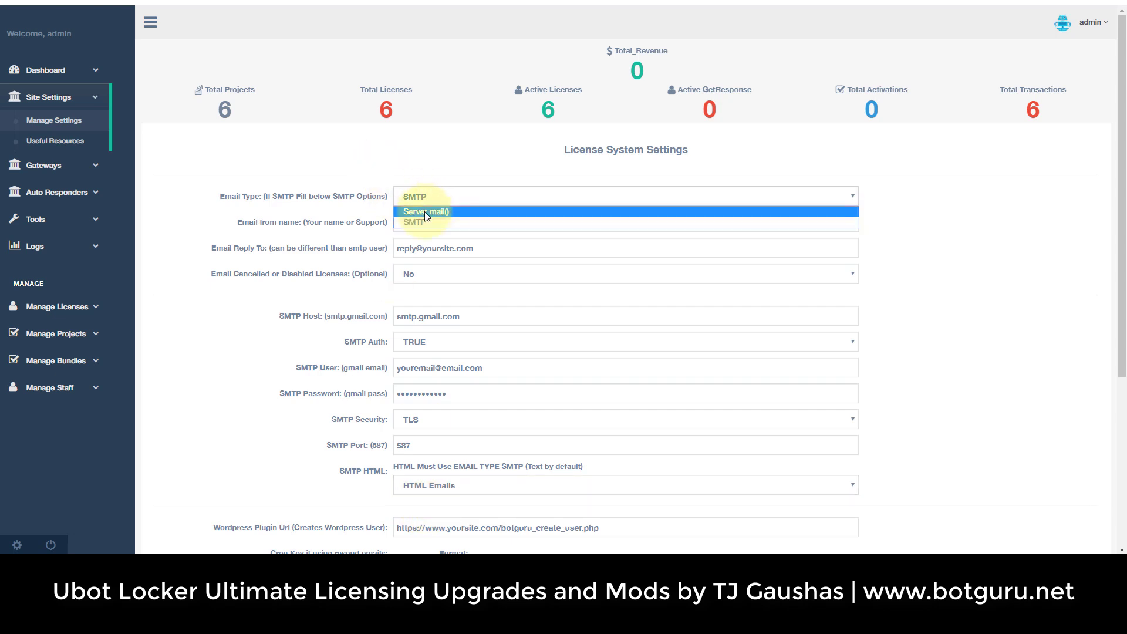
pyautogui.click(424, 212)
pyautogui.click(431, 485)
pyautogui.click(426, 512)
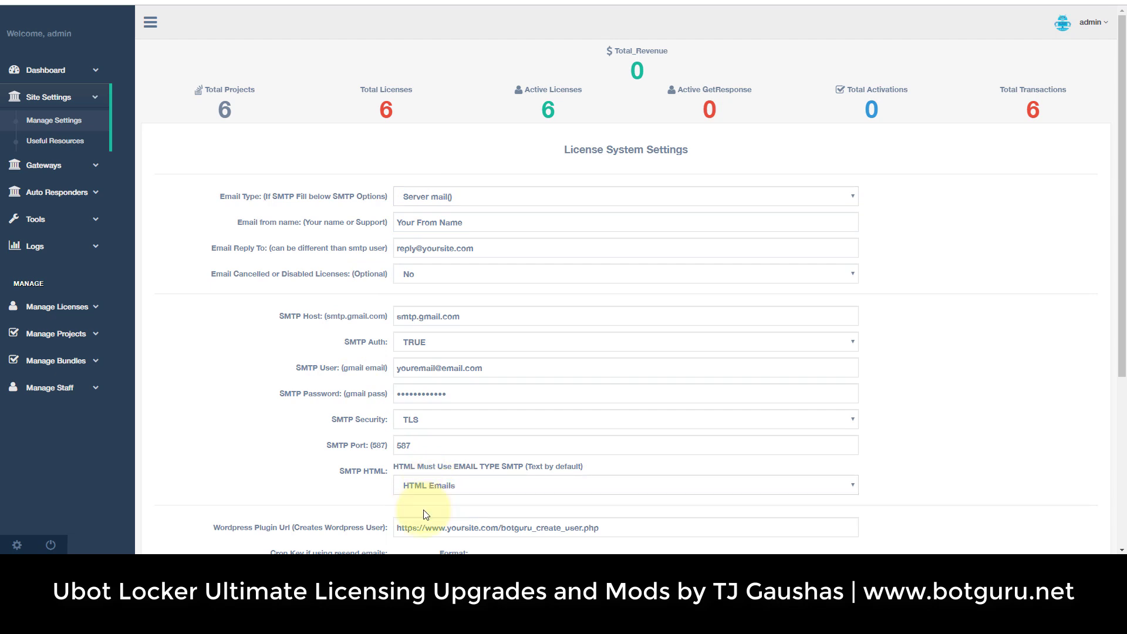
pyautogui.click(426, 488)
pyautogui.click(426, 500)
pyautogui.click(427, 485)
pyautogui.click(433, 508)
pyautogui.click(435, 491)
pyautogui.click(428, 500)
pyautogui.click(430, 491)
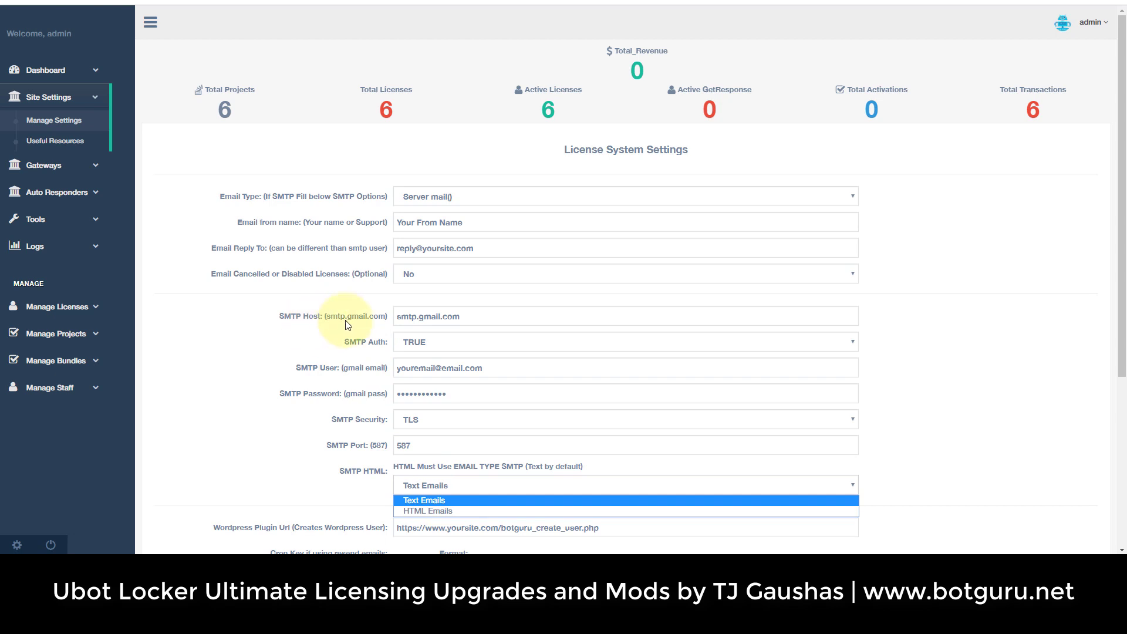
pyautogui.click(431, 498)
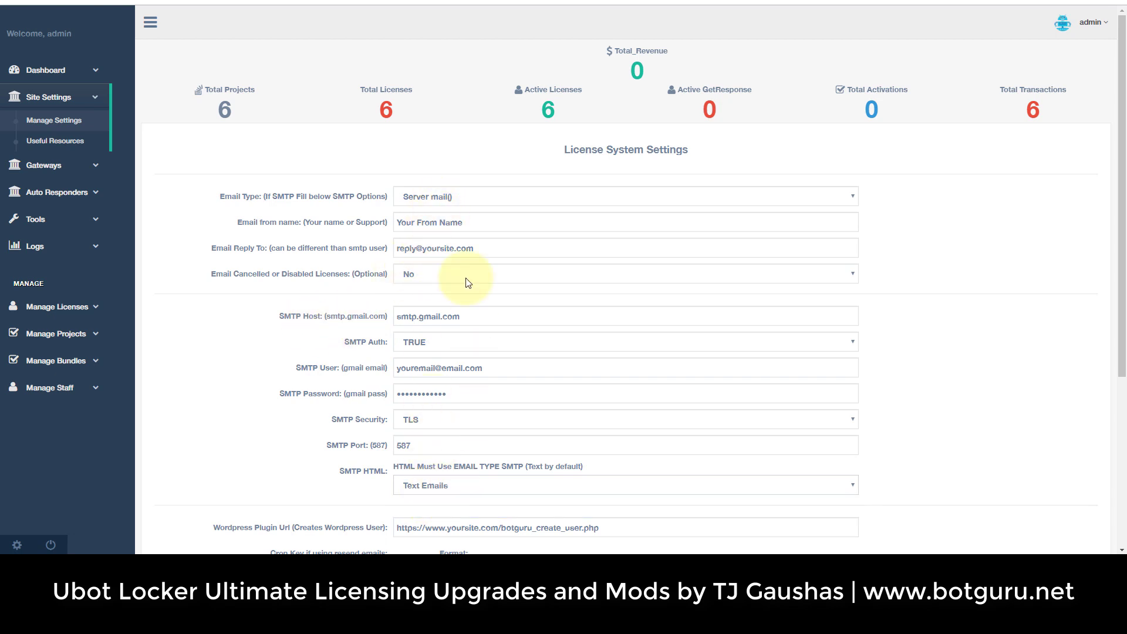
# Switch Email Type back to SMTP and highlight the smtp.gmail.com host value.
pyautogui.click(446, 202)
pyautogui.click(445, 222)
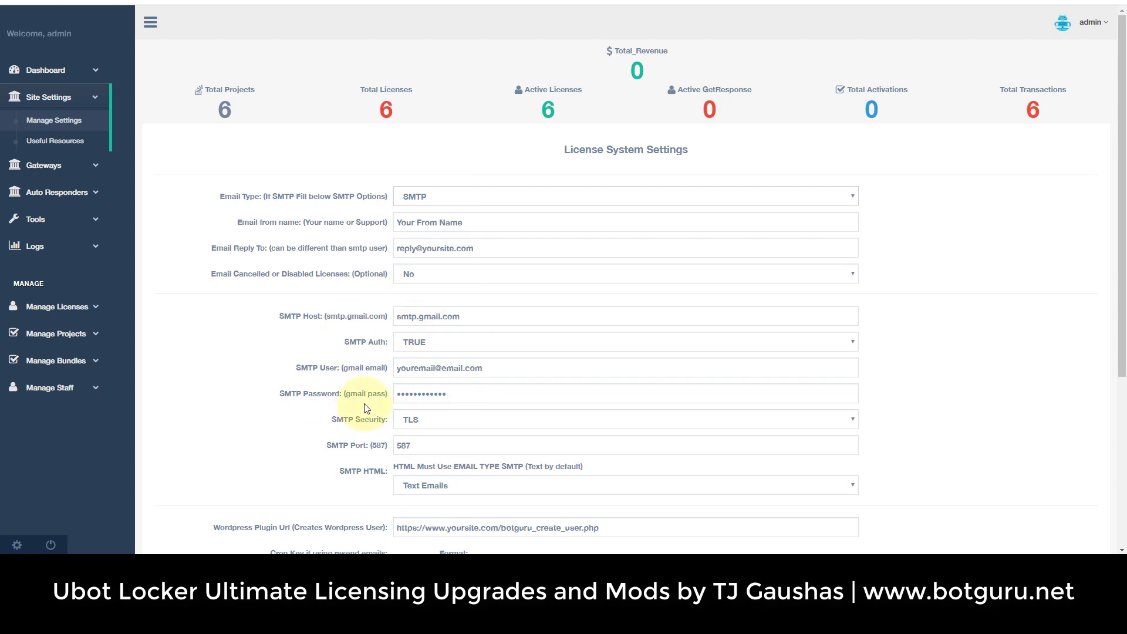
pyautogui.moveTo(388, 316); pyautogui.dragTo(325, 316)
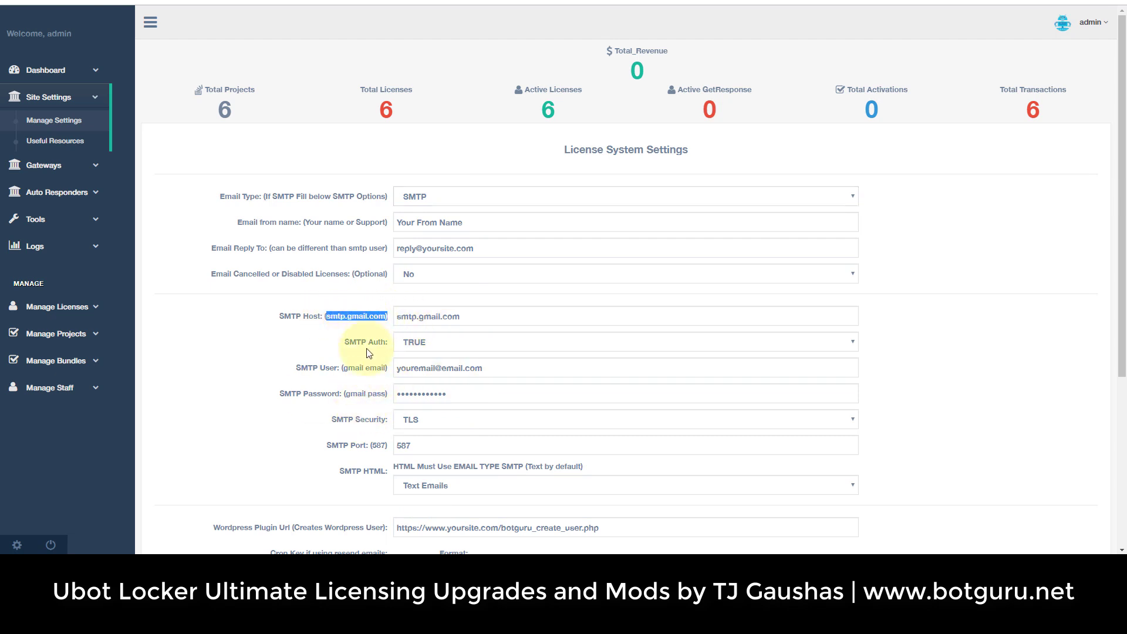
pyautogui.moveTo(368, 352); pyautogui.dragTo(369, 354)
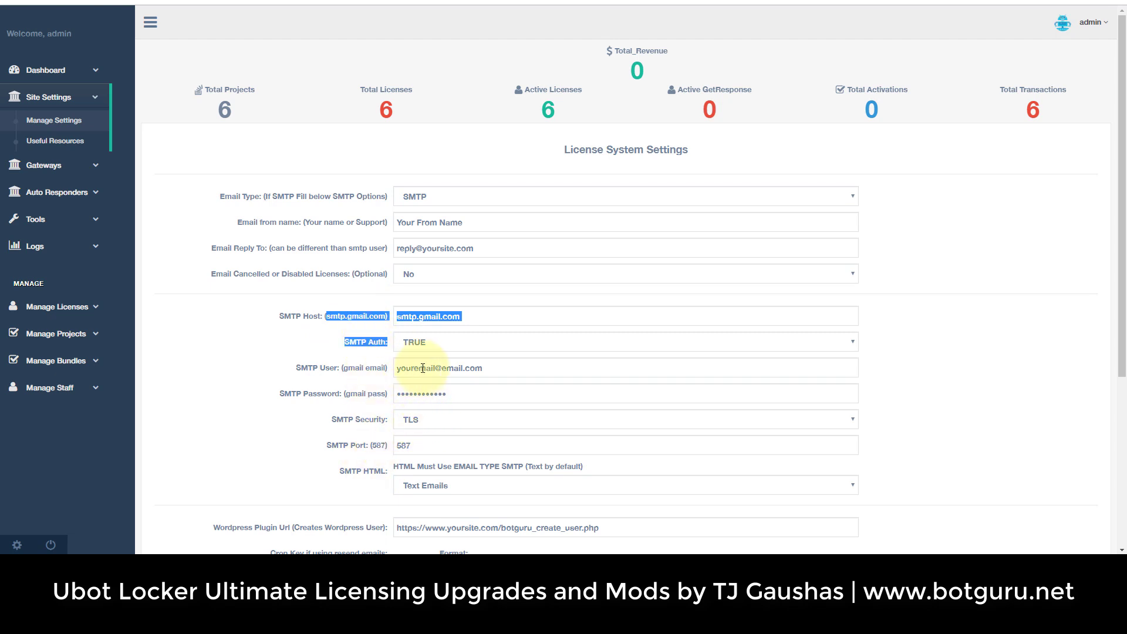
pyautogui.doubleClick(422, 317)
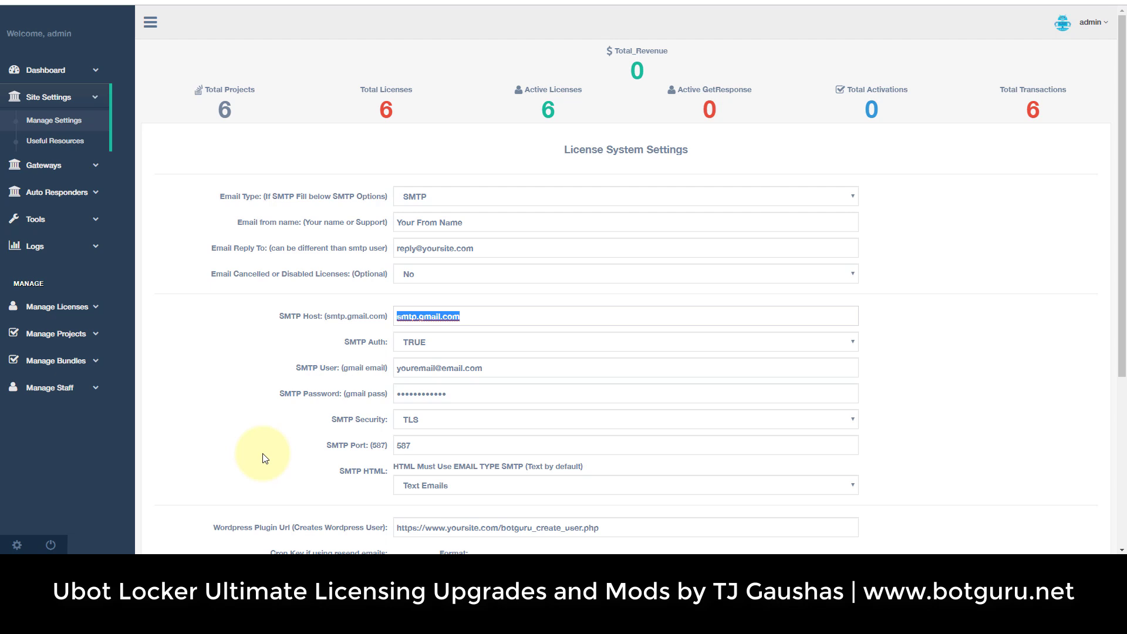
pyautogui.scroll(-3, 264, 458)
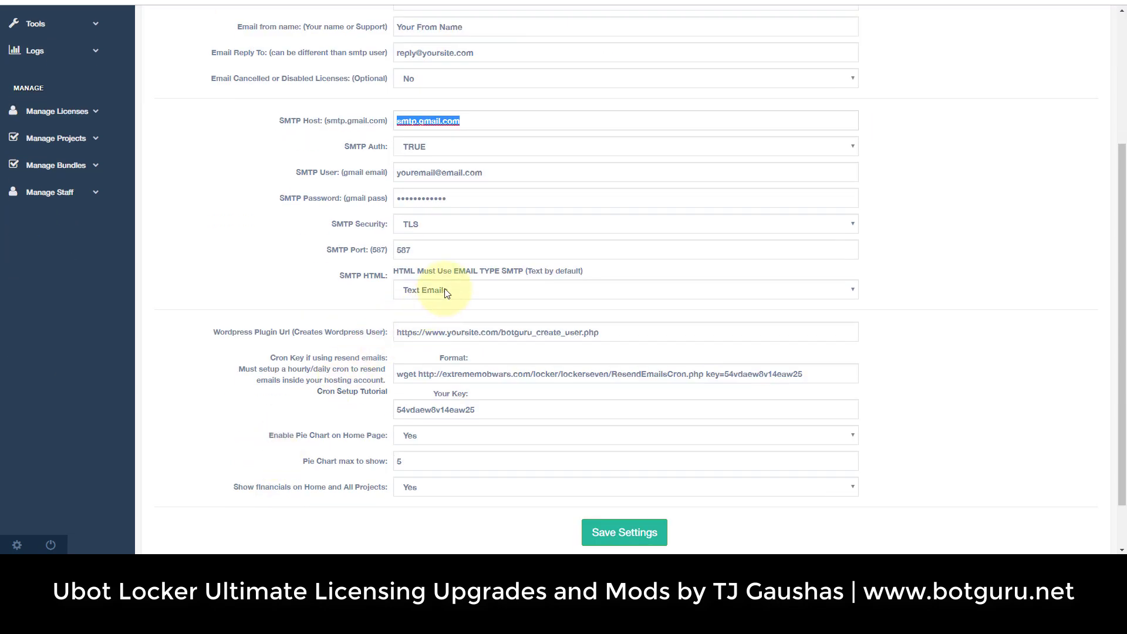
pyautogui.click(321, 292)
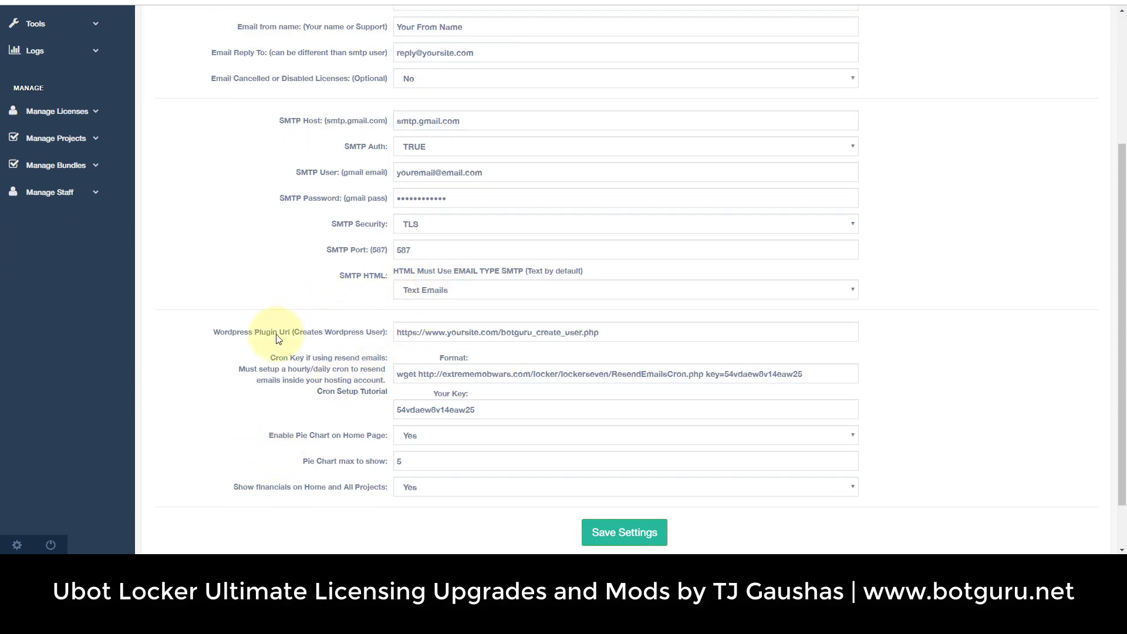
pyautogui.moveTo(228, 333); pyautogui.dragTo(371, 339)
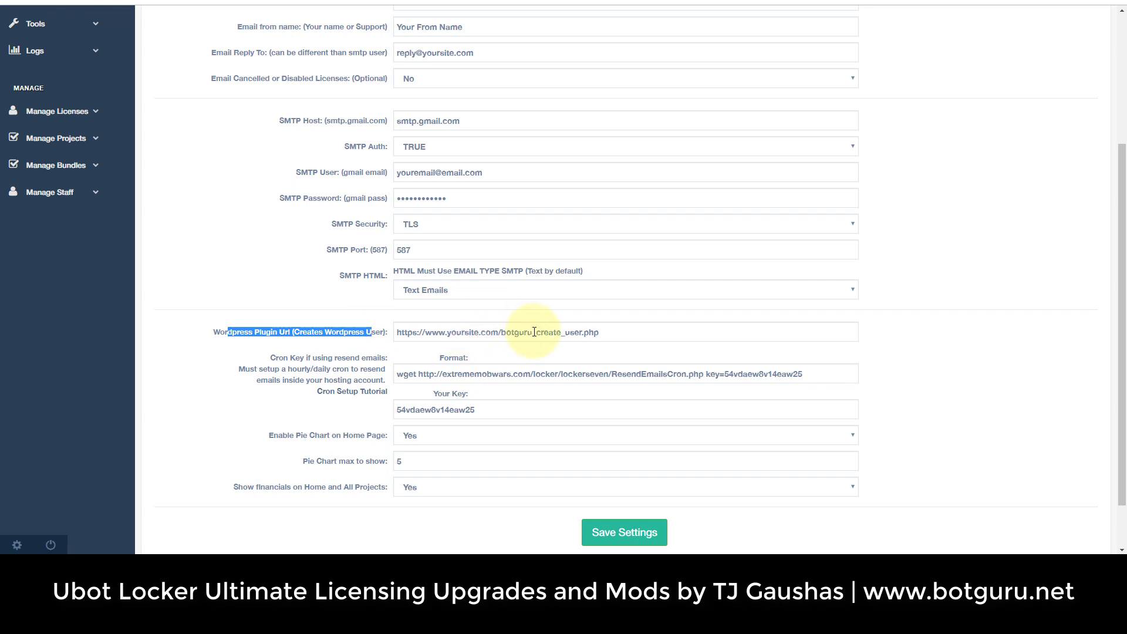
pyautogui.click(502, 334)
pyautogui.moveTo(503, 335); pyautogui.dragTo(614, 352)
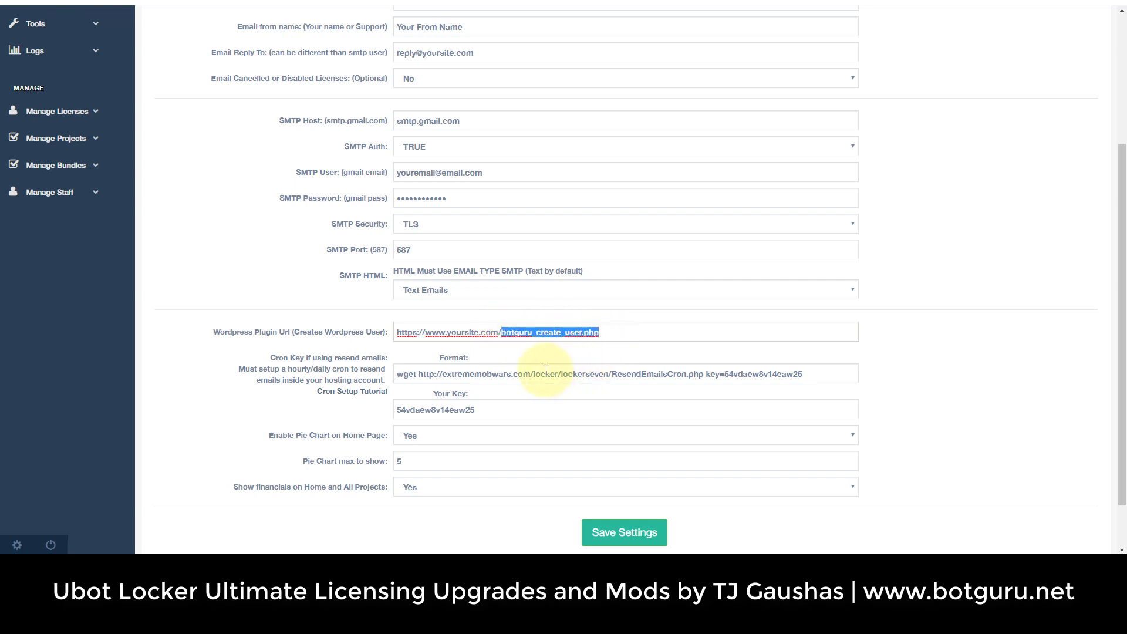
pyautogui.click(272, 361)
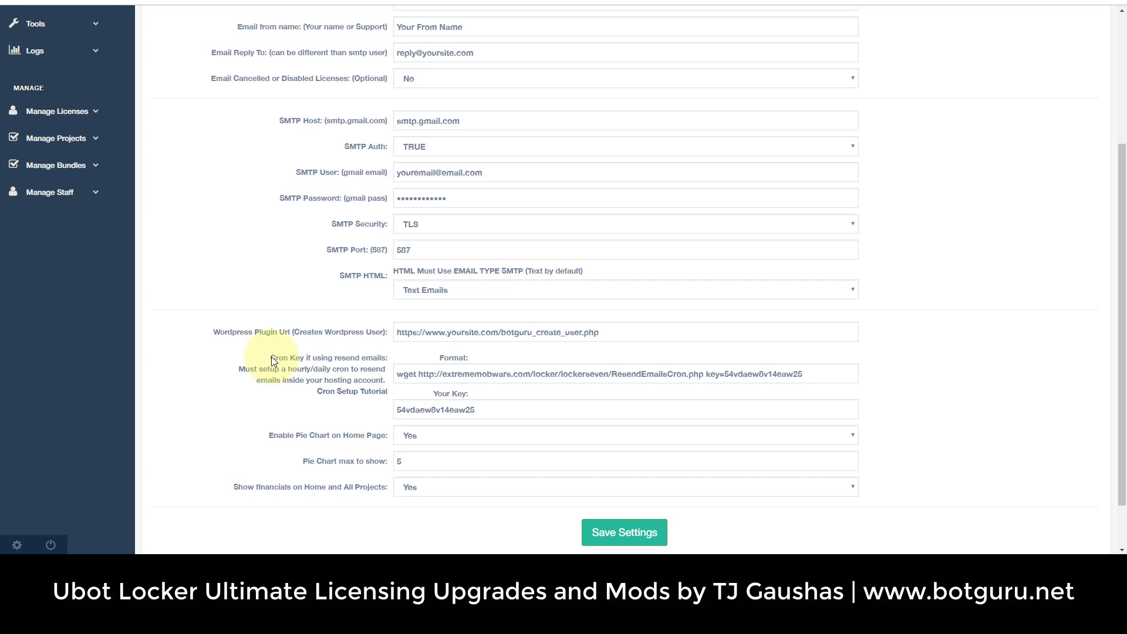
pyautogui.moveTo(272, 361); pyautogui.dragTo(380, 388)
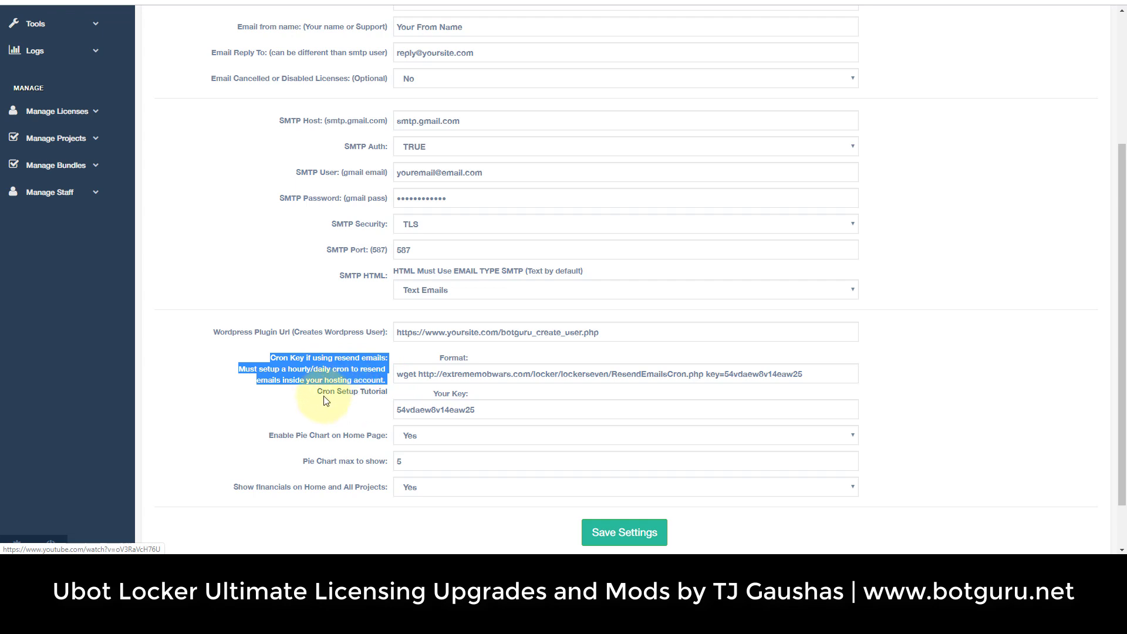
pyautogui.click(293, 398)
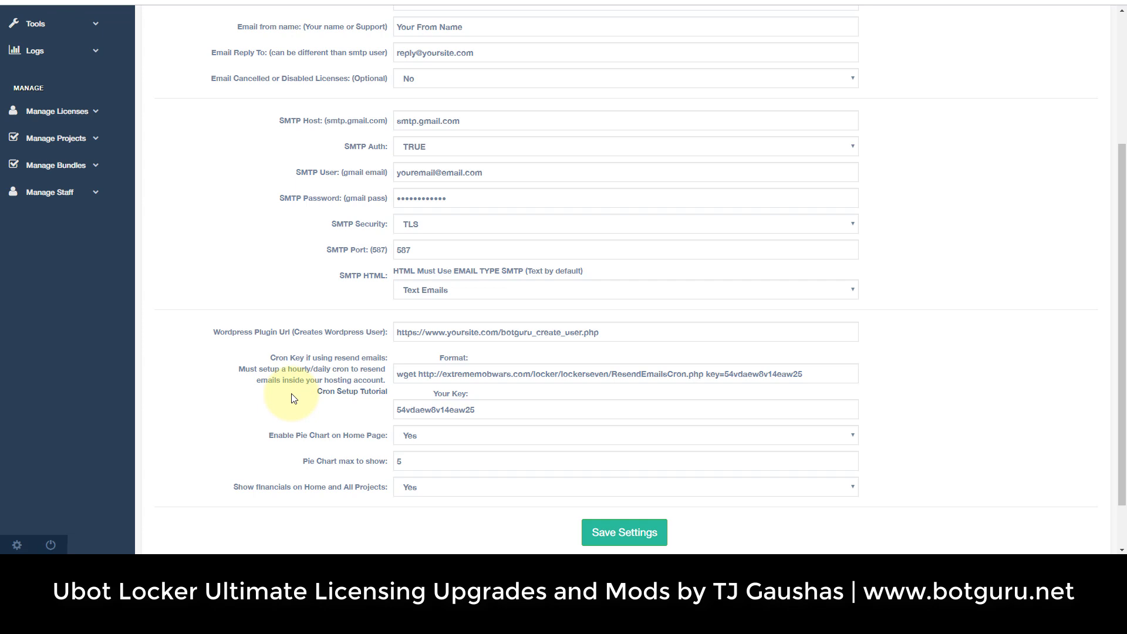
pyautogui.click(399, 374)
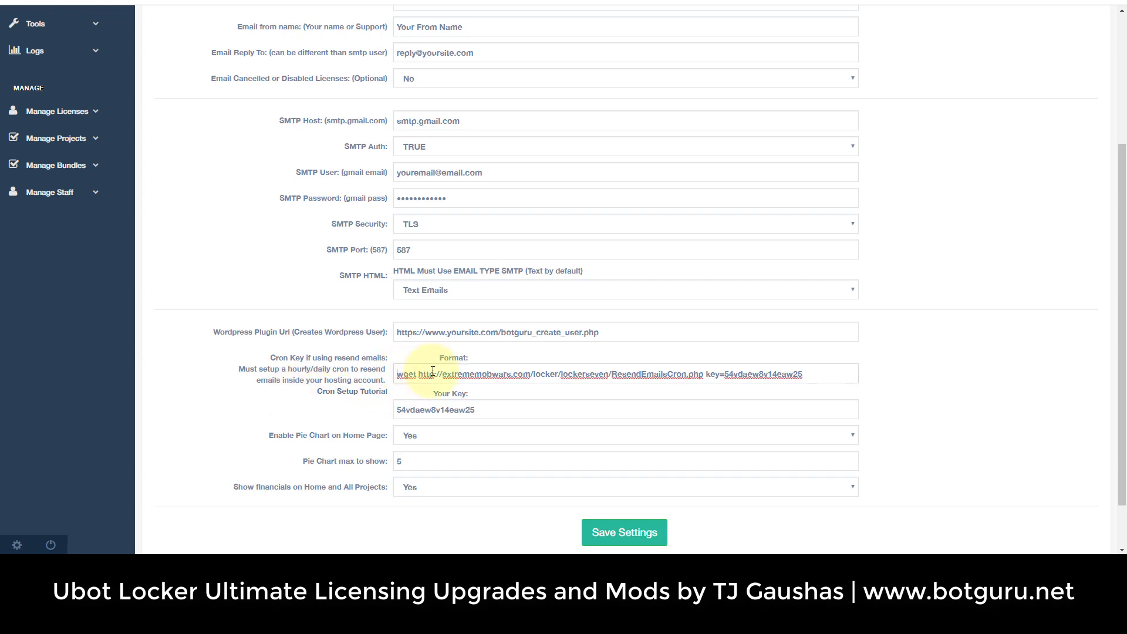
pyautogui.moveTo(398, 374); pyautogui.dragTo(815, 379)
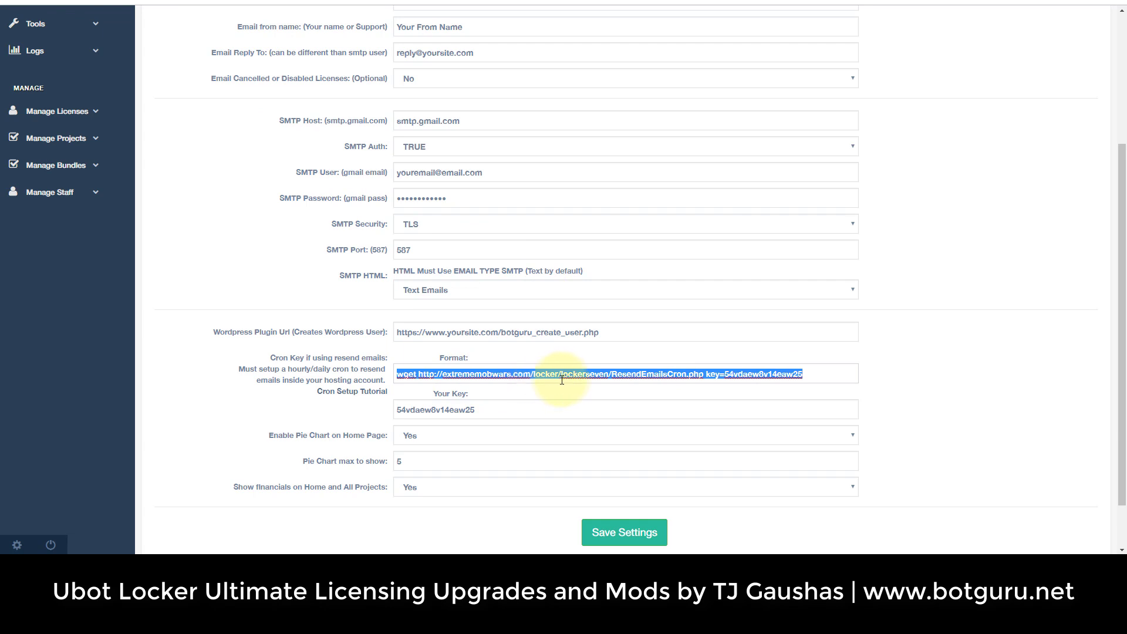
pyautogui.click(722, 374)
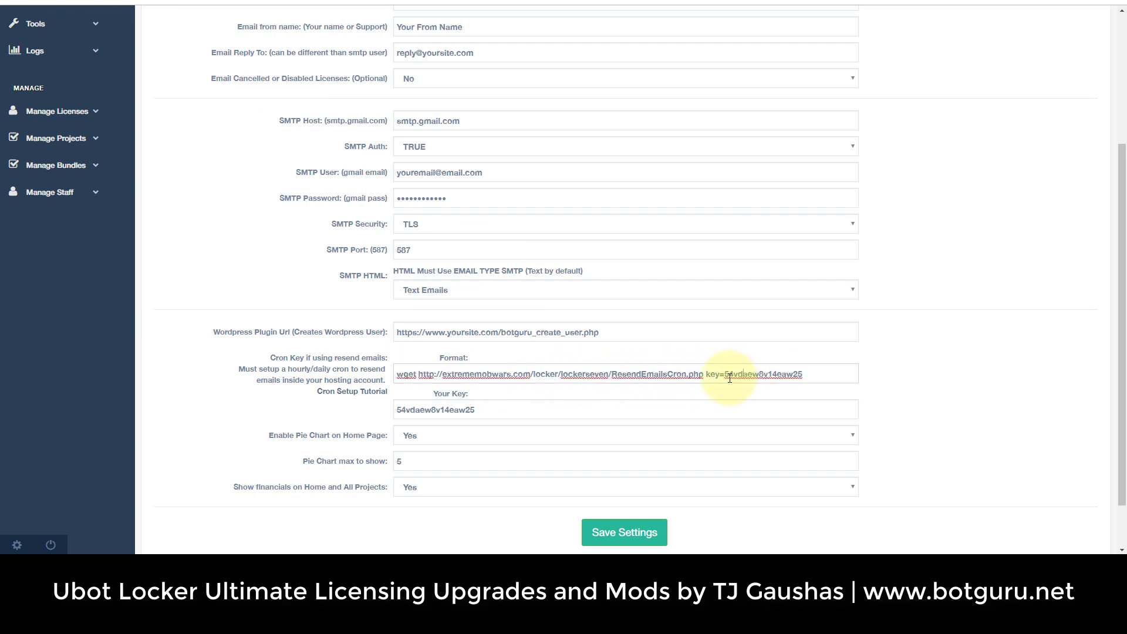
pyautogui.moveTo(704, 375); pyautogui.dragTo(813, 374)
pyautogui.click(804, 376)
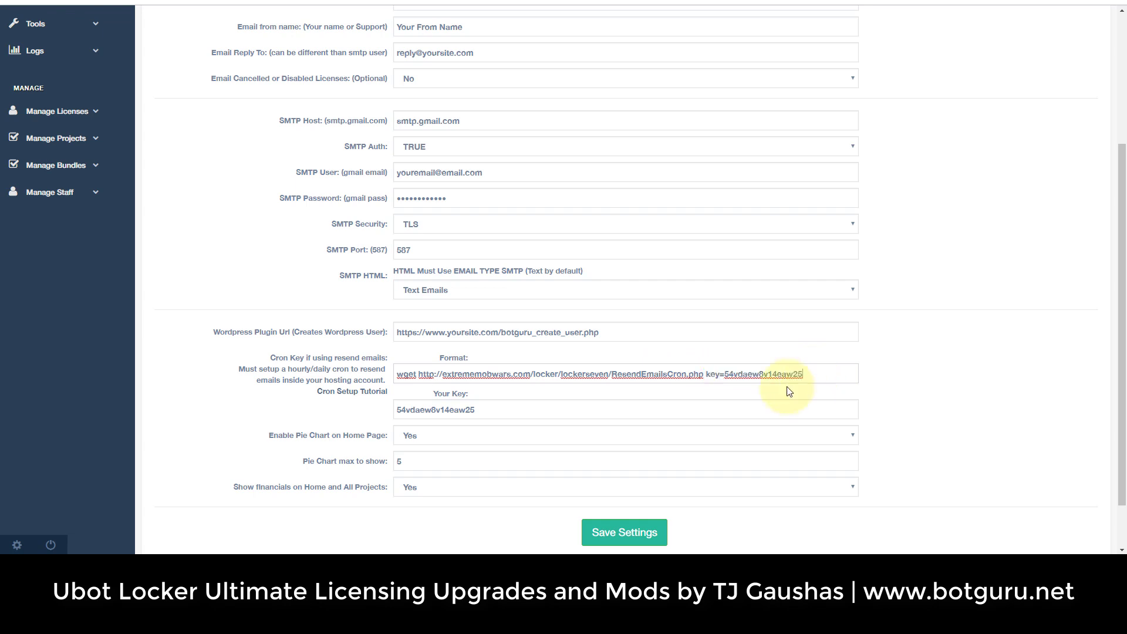
pyautogui.click(442, 410)
pyautogui.doubleClick(441, 410)
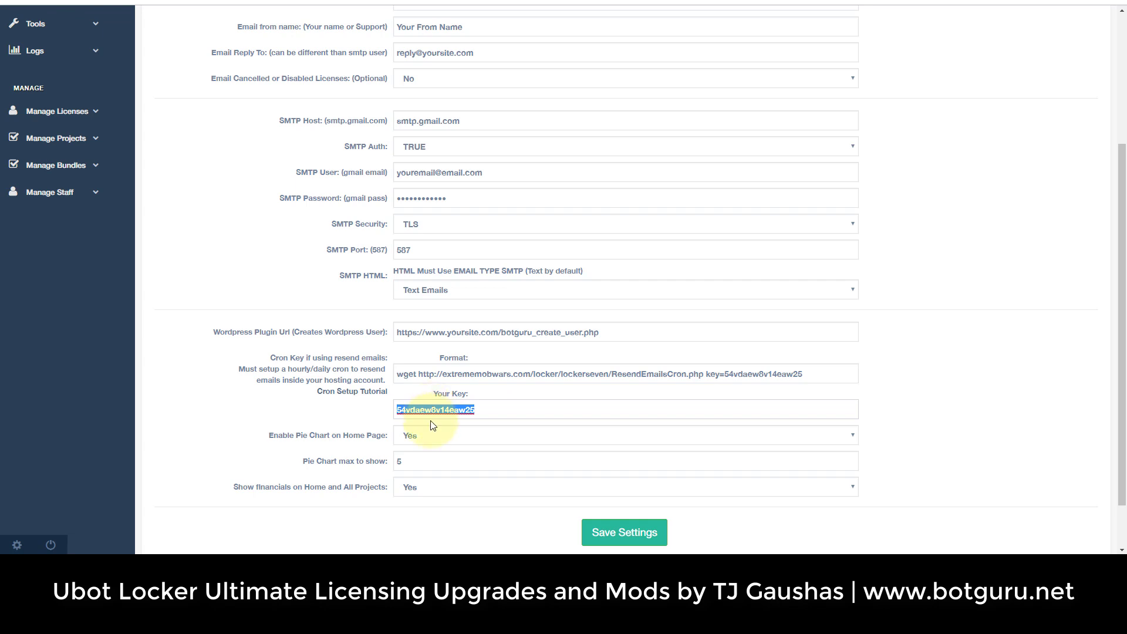
pyautogui.click(356, 418)
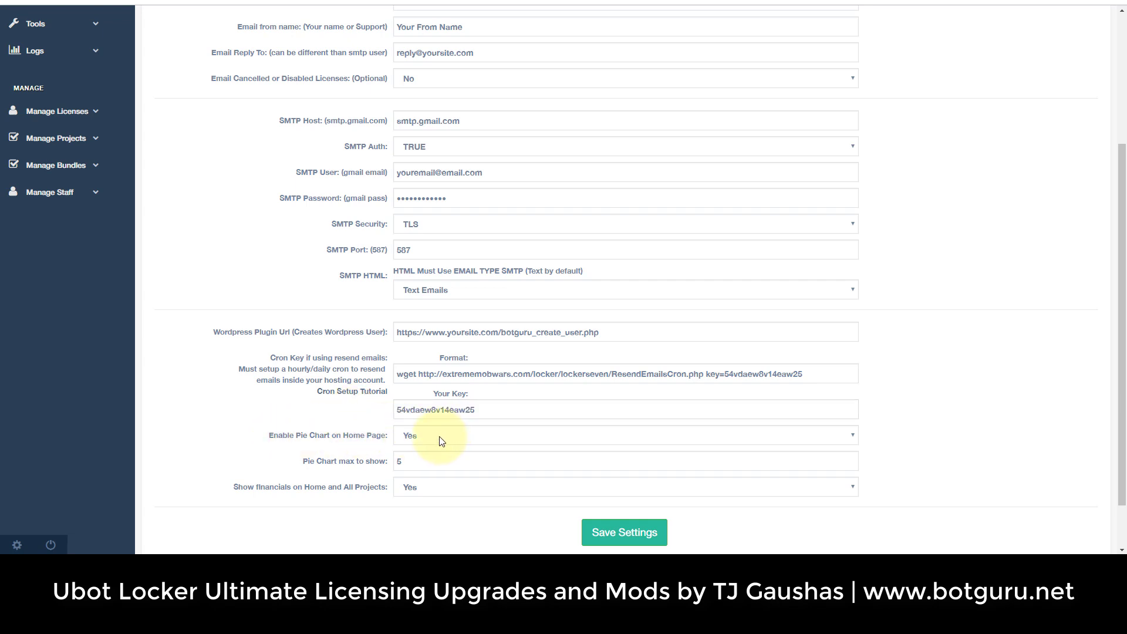
# Open the dashboard home page and look it over.
pyautogui.scroll(4, 75, 139)
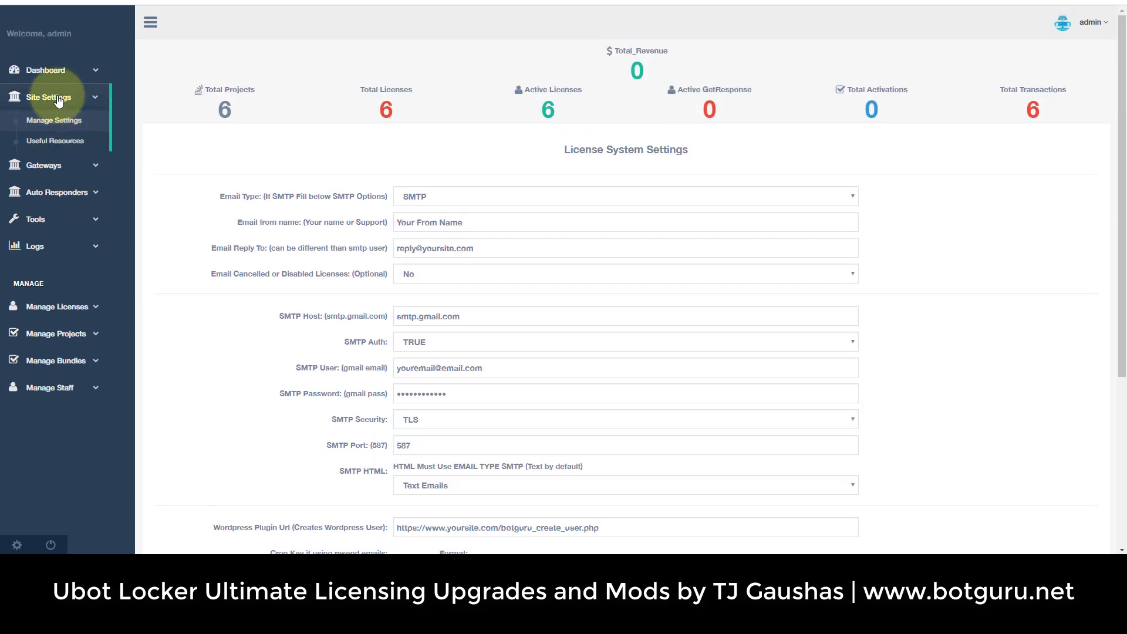
pyautogui.click(46, 70)
pyautogui.click(111, 95)
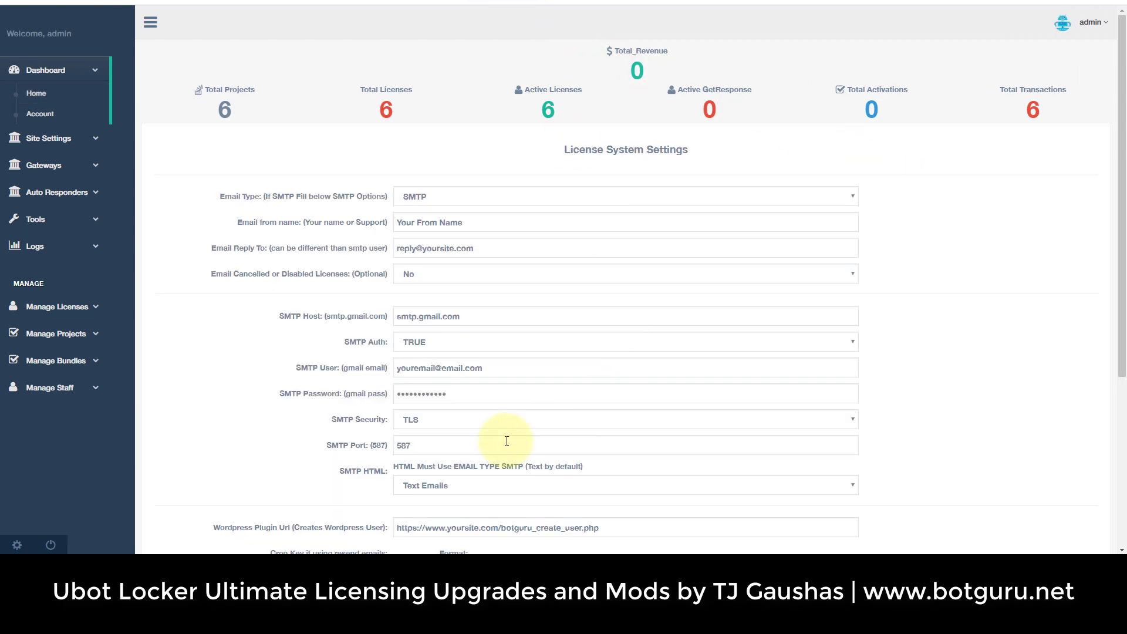
pyautogui.scroll(-3, 447, 428)
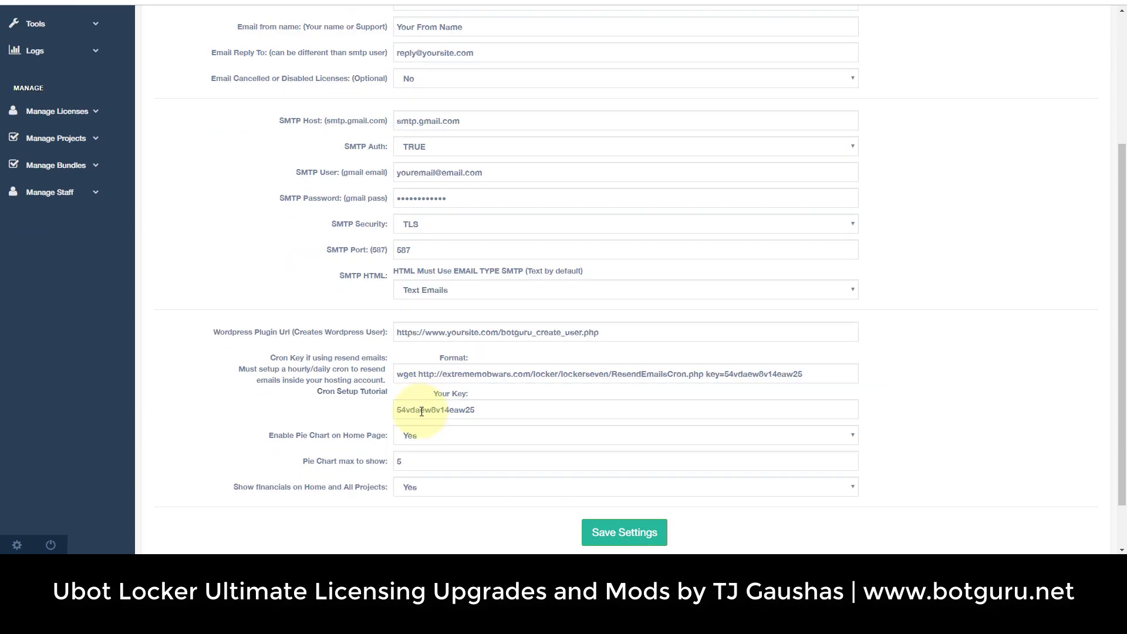
# Keep the home page pie chart at Yes and change its maximum from 5 to 2.
pyautogui.click(449, 438)
pyautogui.click(436, 459)
pyautogui.click(430, 442)
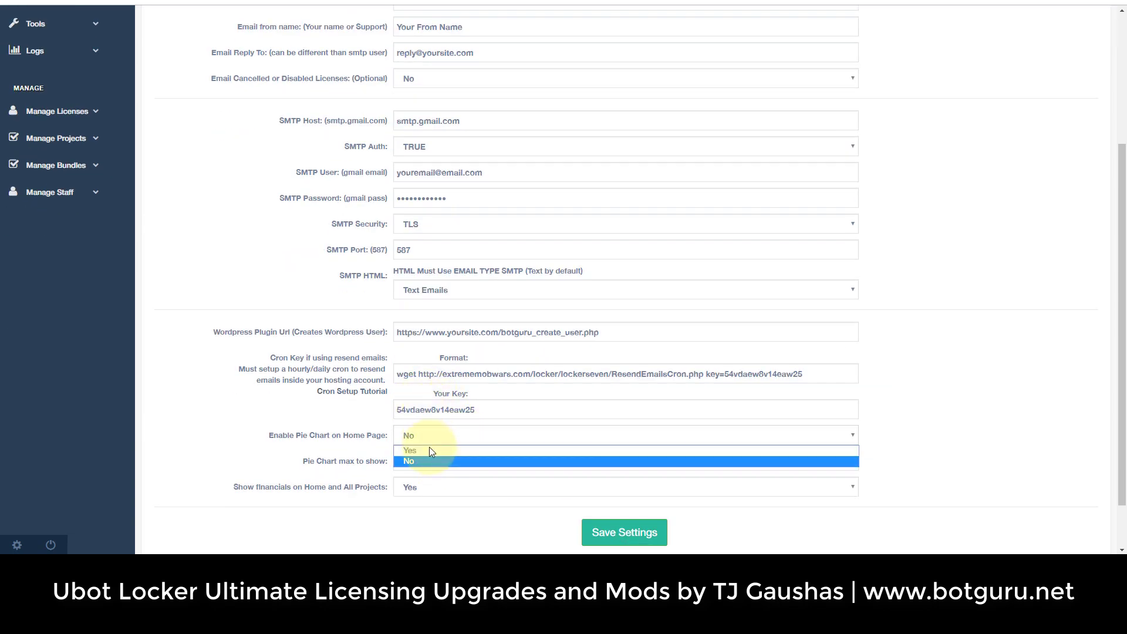
pyautogui.click(431, 453)
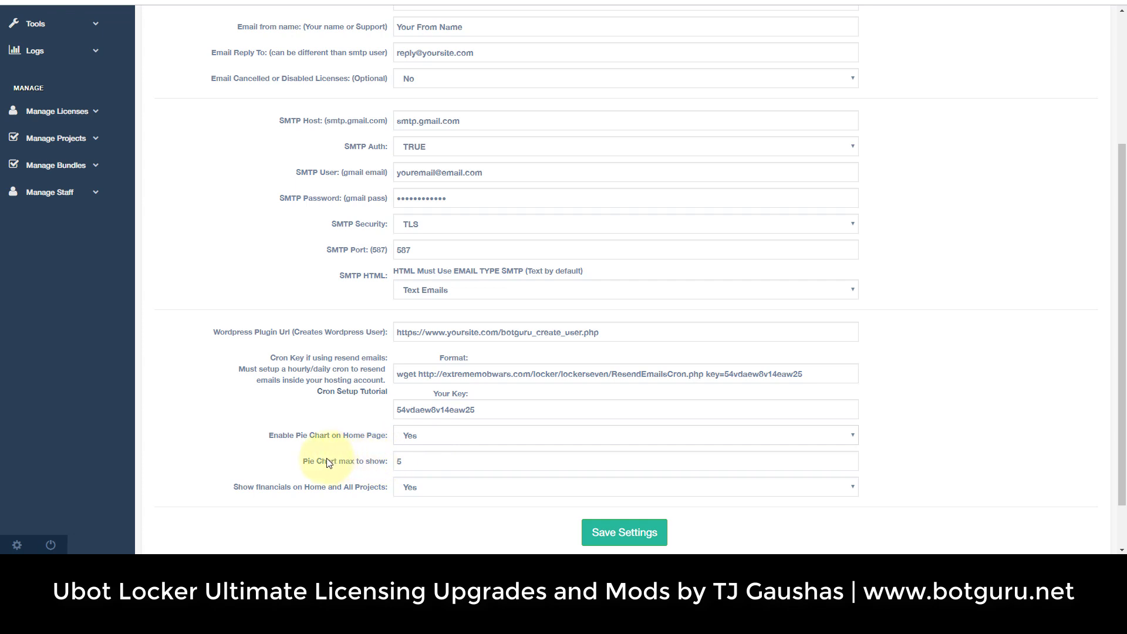
pyautogui.moveTo(322, 461); pyautogui.dragTo(374, 463)
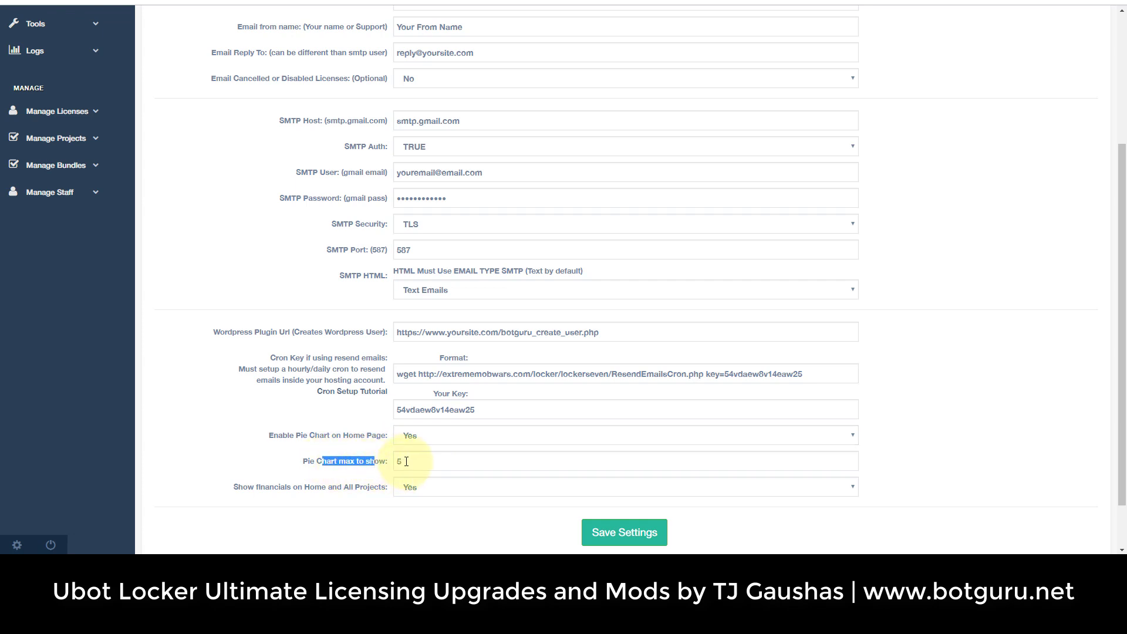
pyautogui.doubleClick(400, 461)
pyautogui.write('2')
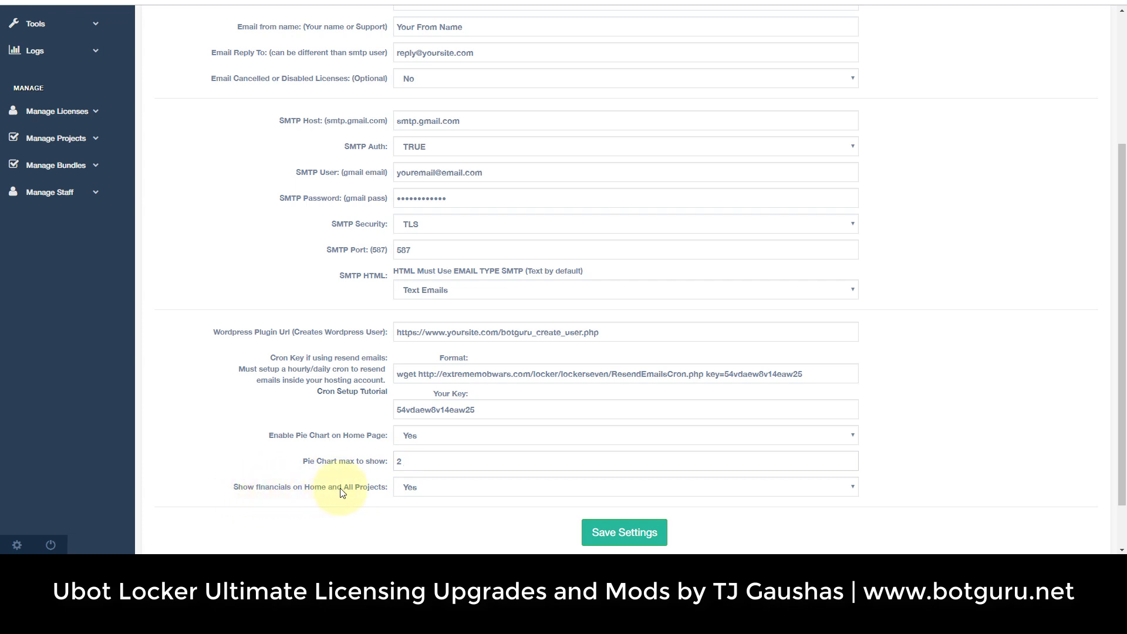
pyautogui.scroll(5, 358, 493)
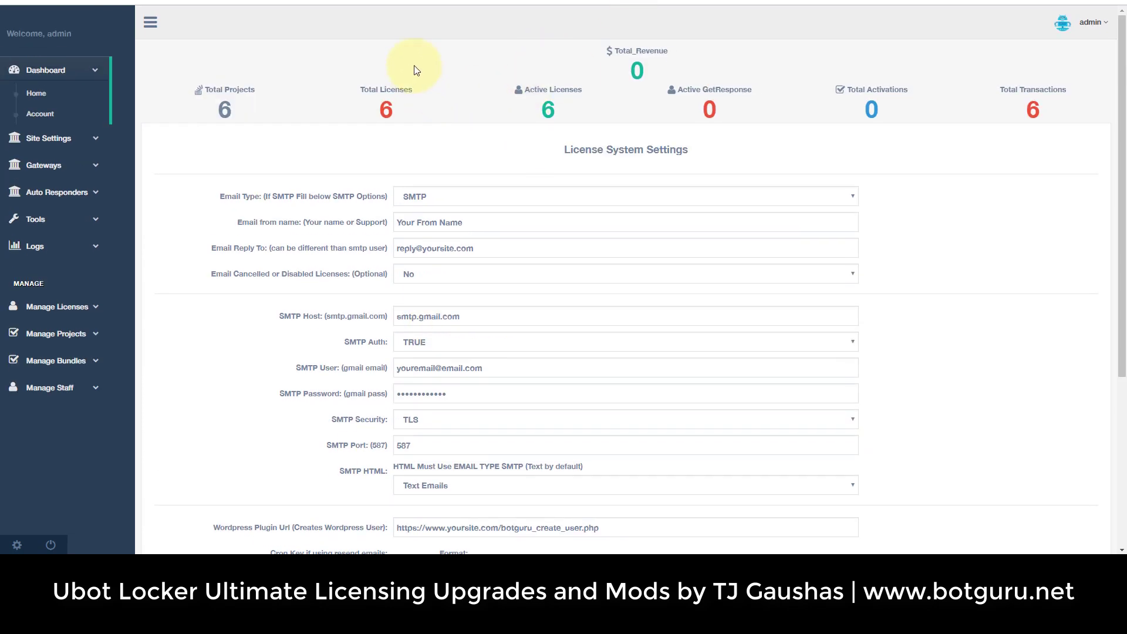
pyautogui.moveTo(415, 68); pyautogui.dragTo(858, 104)
pyautogui.scroll(-5, 963, 264)
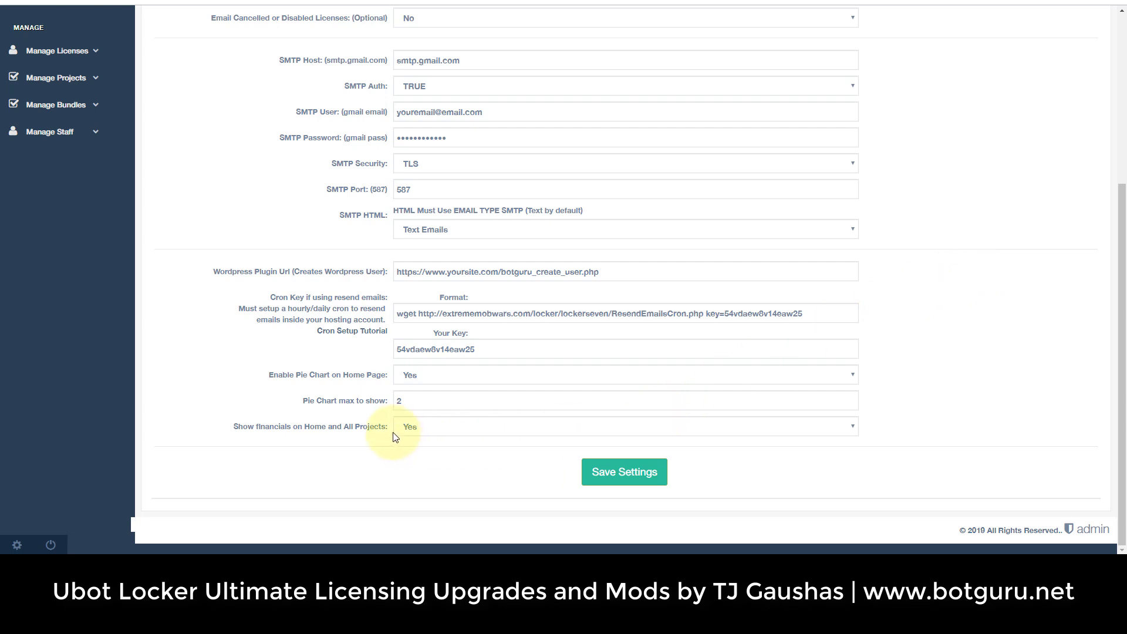
# Save the settings so Home charts the top 2 projects, then view all projects.
pyautogui.click(631, 473)
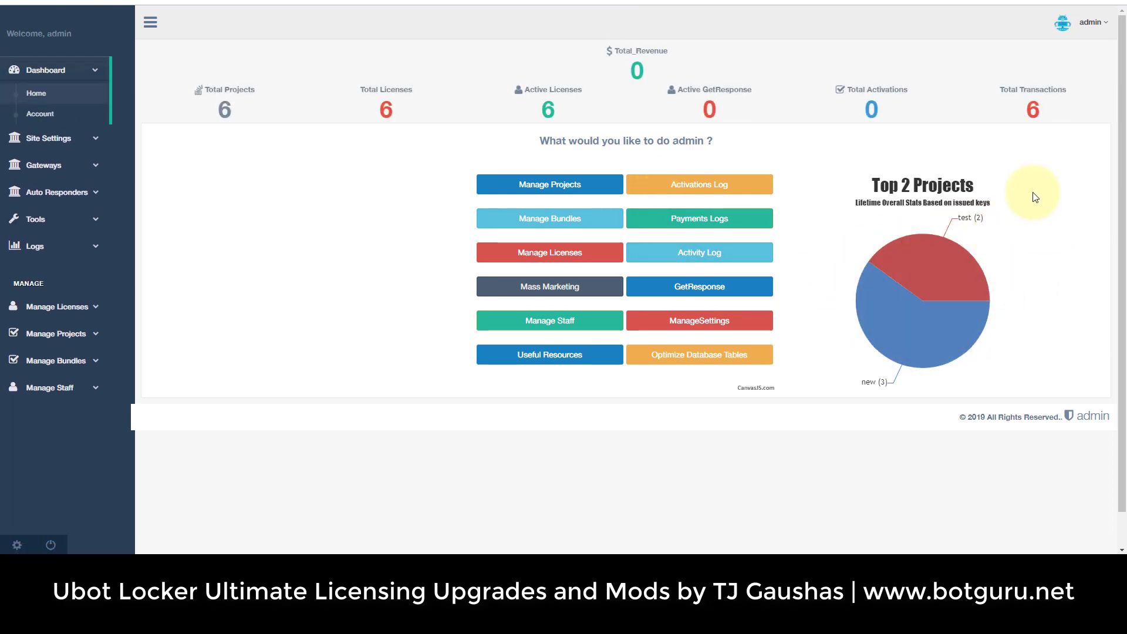
pyautogui.click(59, 334)
pyautogui.click(51, 320)
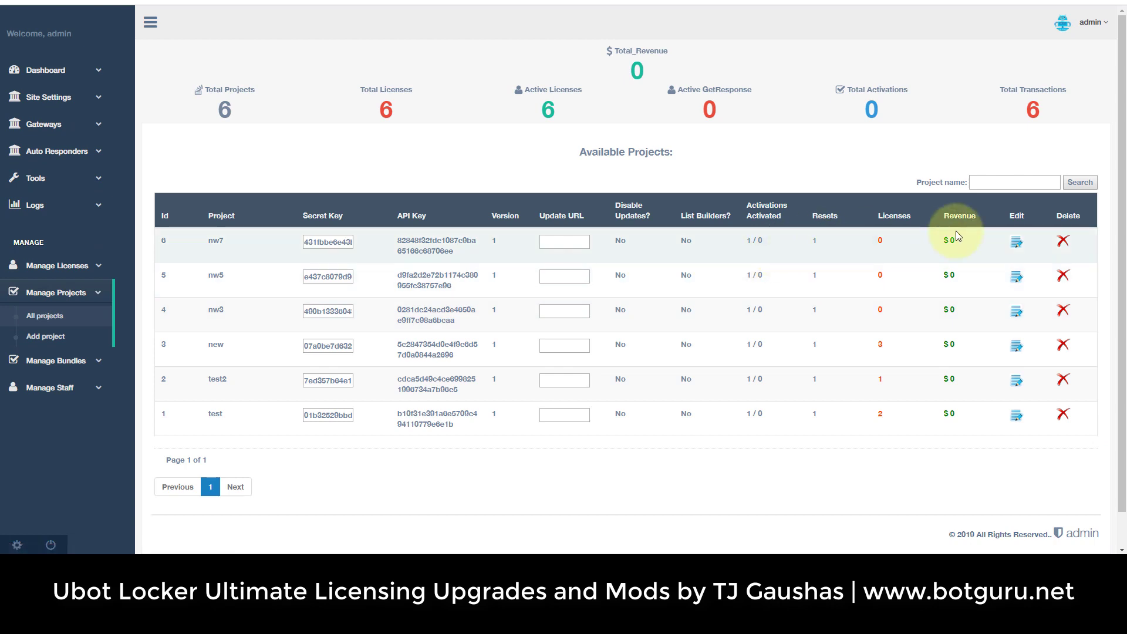
pyautogui.moveTo(955, 243); pyautogui.dragTo(943, 242)
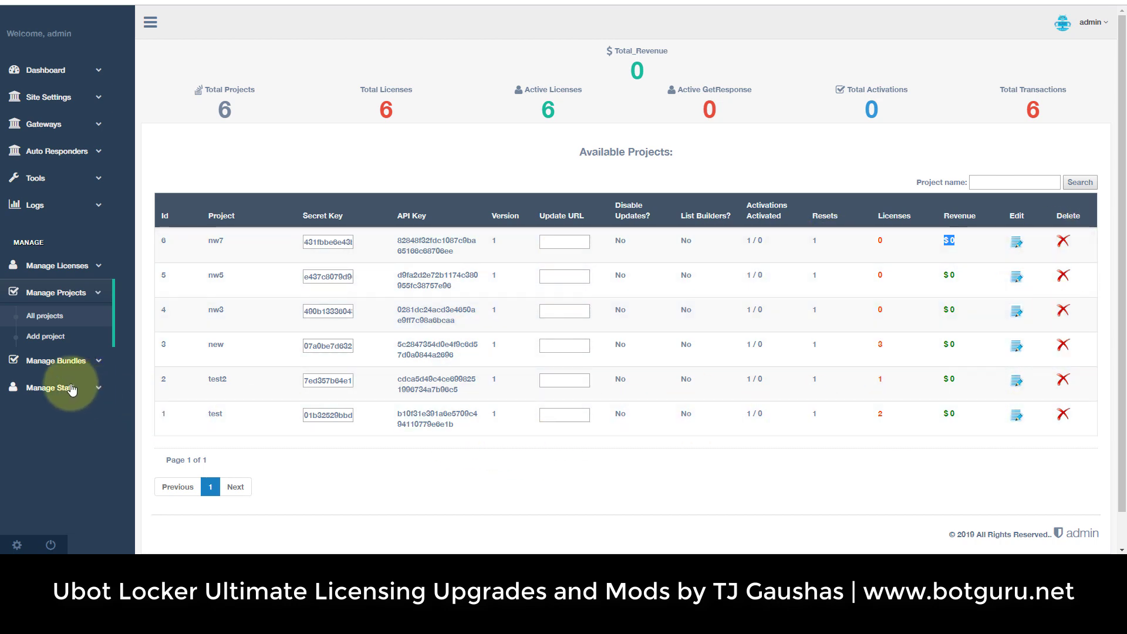
# Open the Add Bundle form from the All bundles list.
pyautogui.click(55, 340)
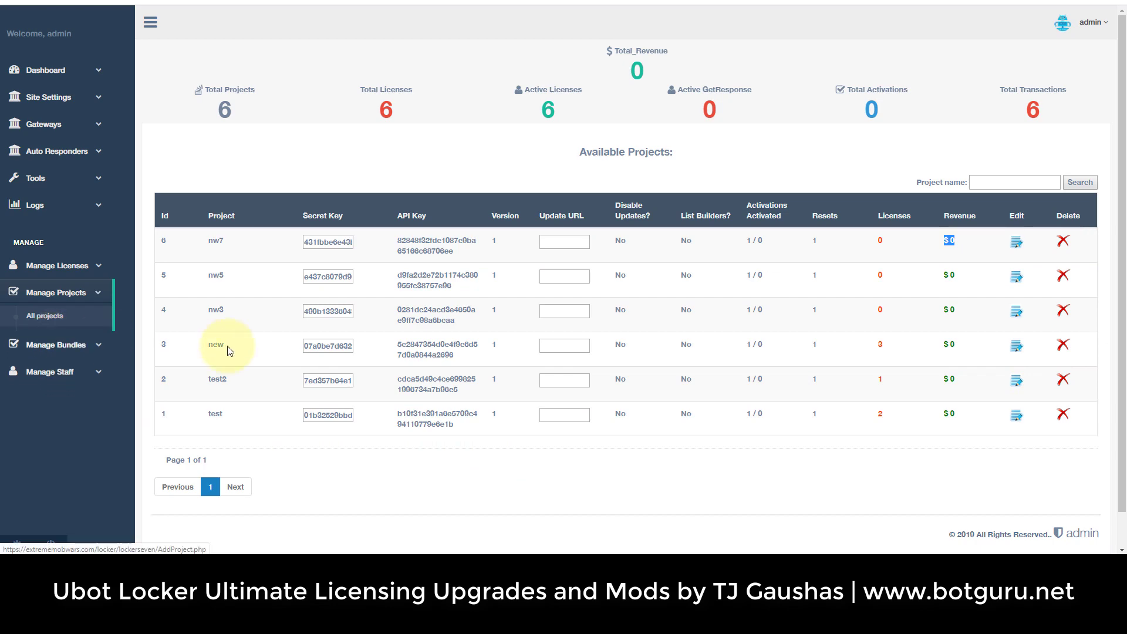
pyautogui.scroll(-10, 461, 376)
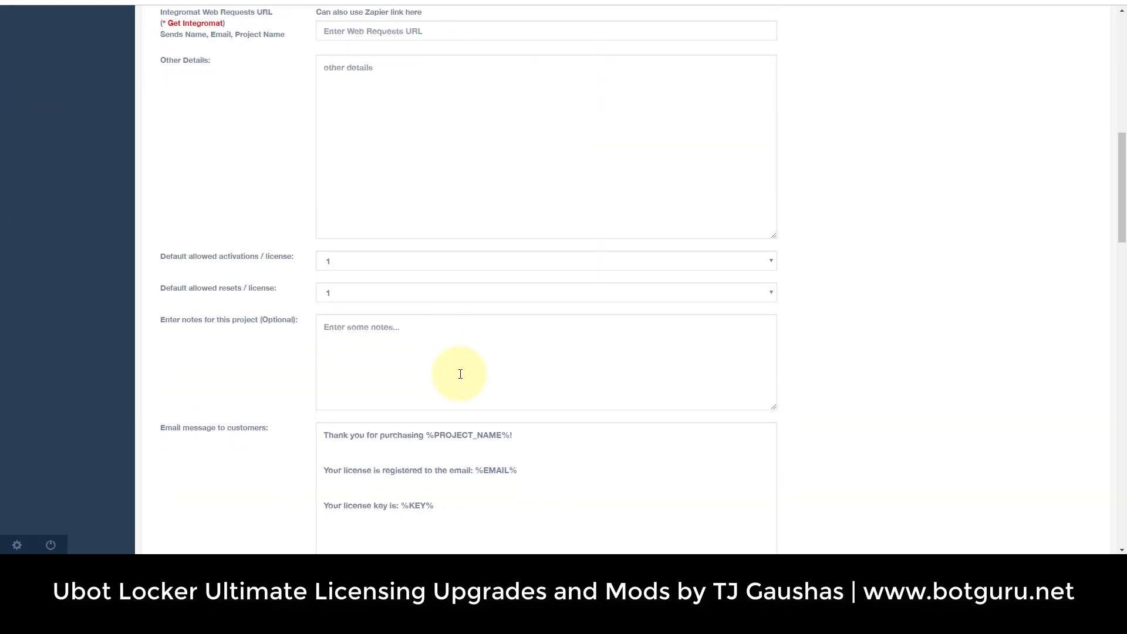
pyautogui.scroll(10, 461, 374)
pyautogui.click(66, 367)
pyautogui.click(68, 365)
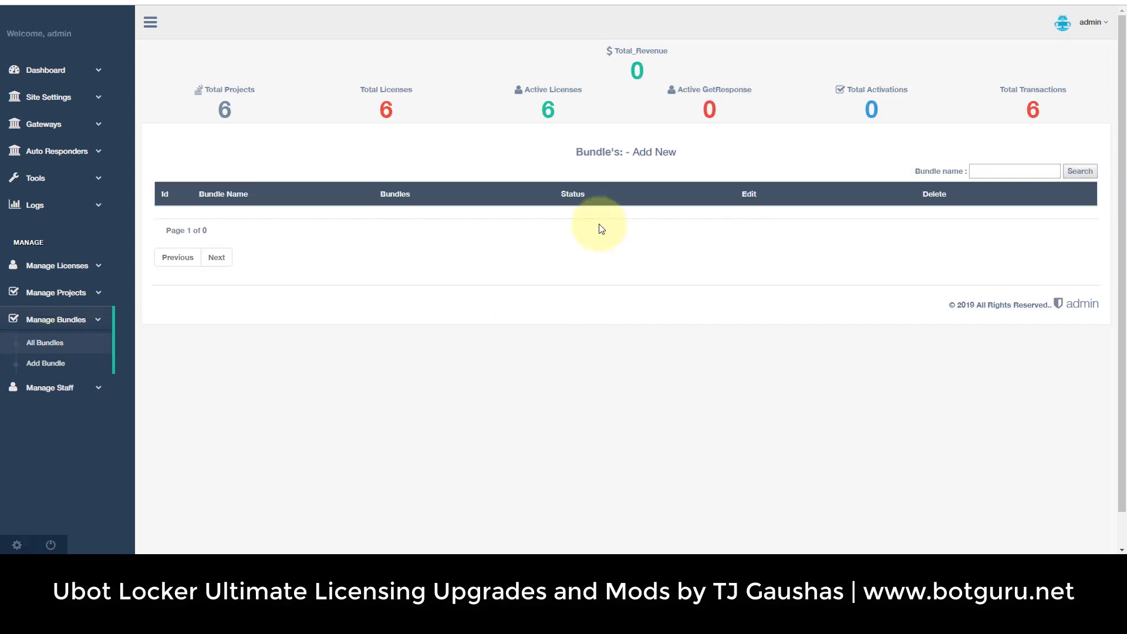
pyautogui.click(654, 154)
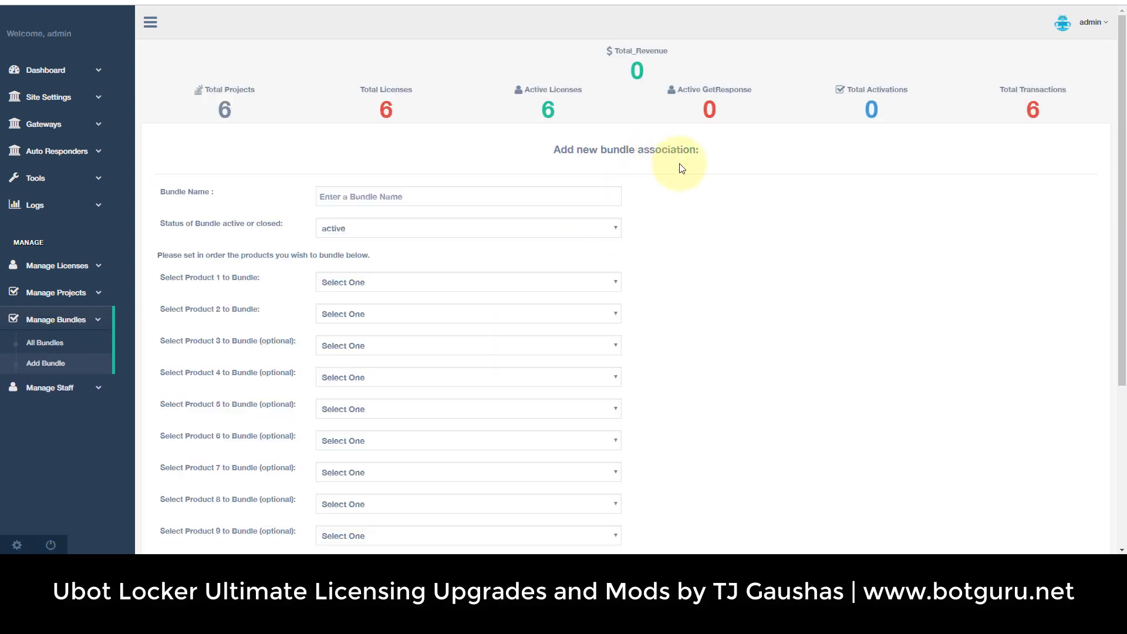
# Name the bundle 'New Bundle'.
pyautogui.click(435, 198)
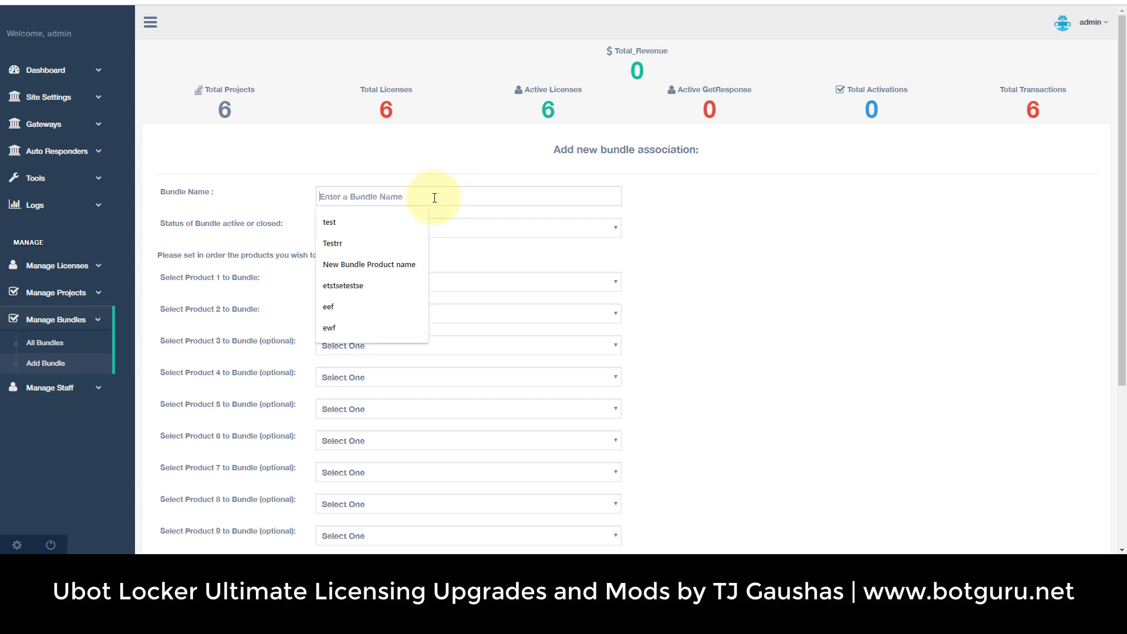
pyautogui.write('New Bundle')
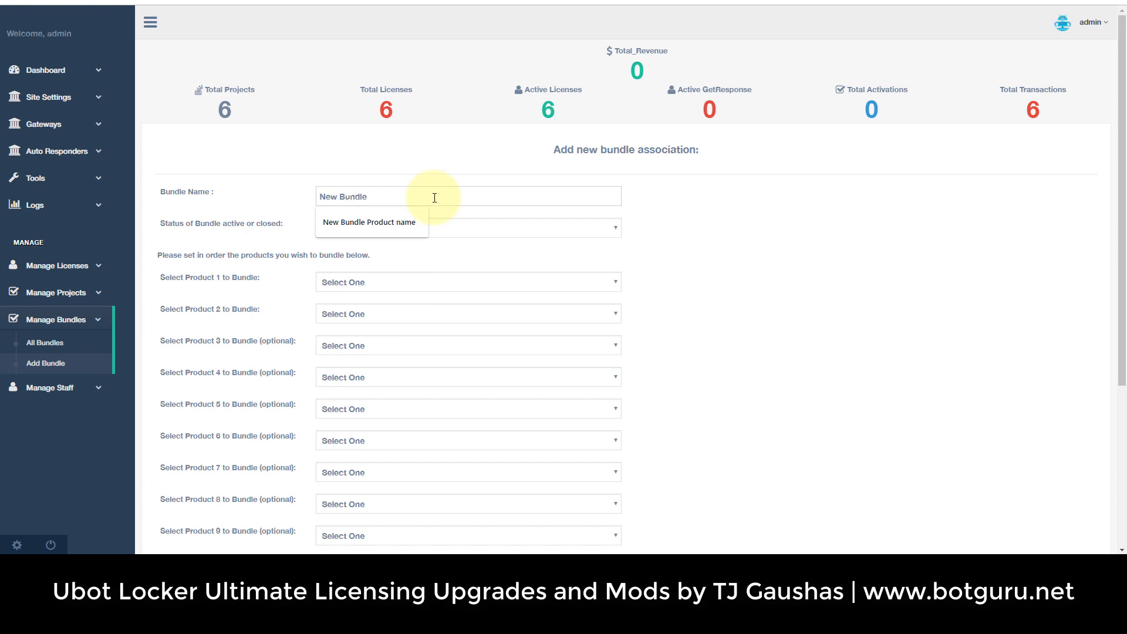
pyautogui.click(675, 229)
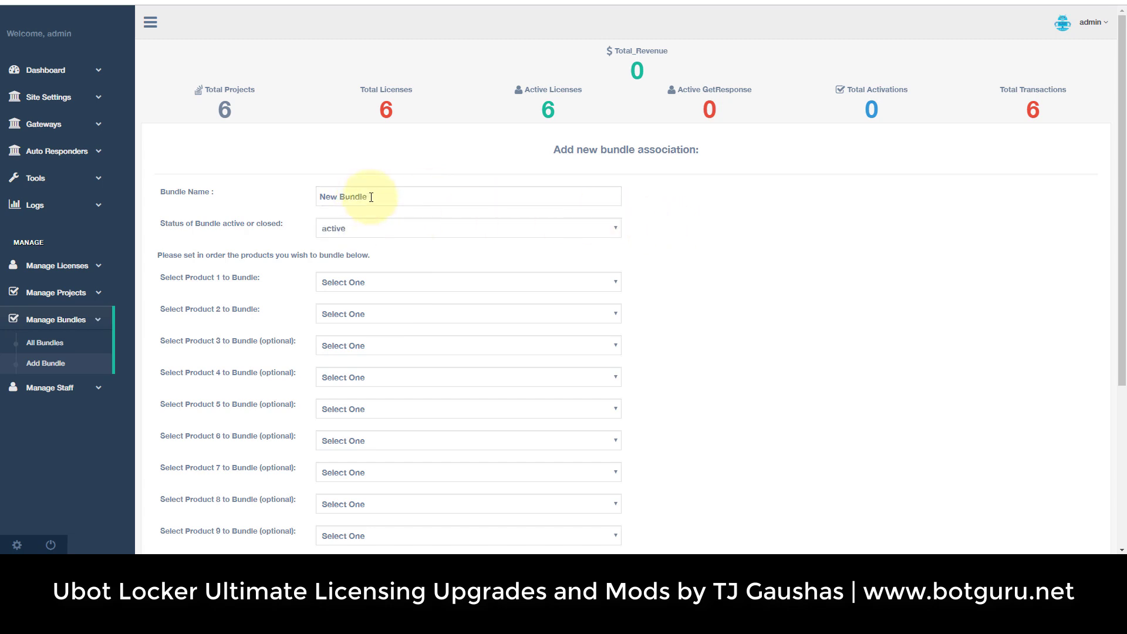
pyautogui.moveTo(371, 197); pyautogui.dragTo(298, 202)
pyautogui.click(284, 194)
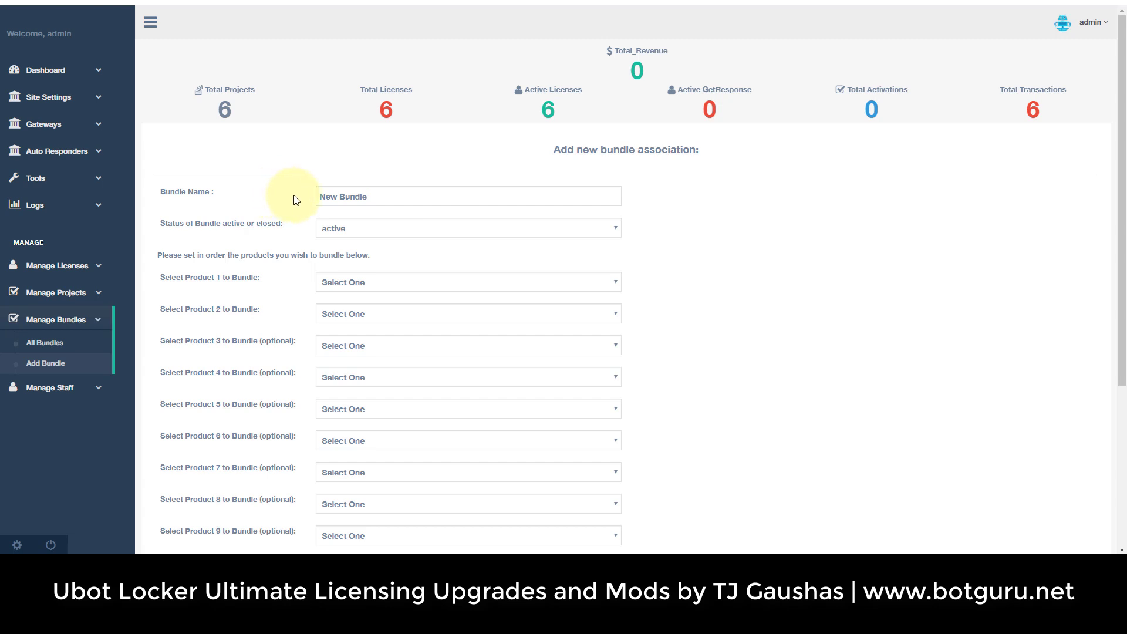
pyautogui.moveTo(372, 195); pyautogui.dragTo(284, 198)
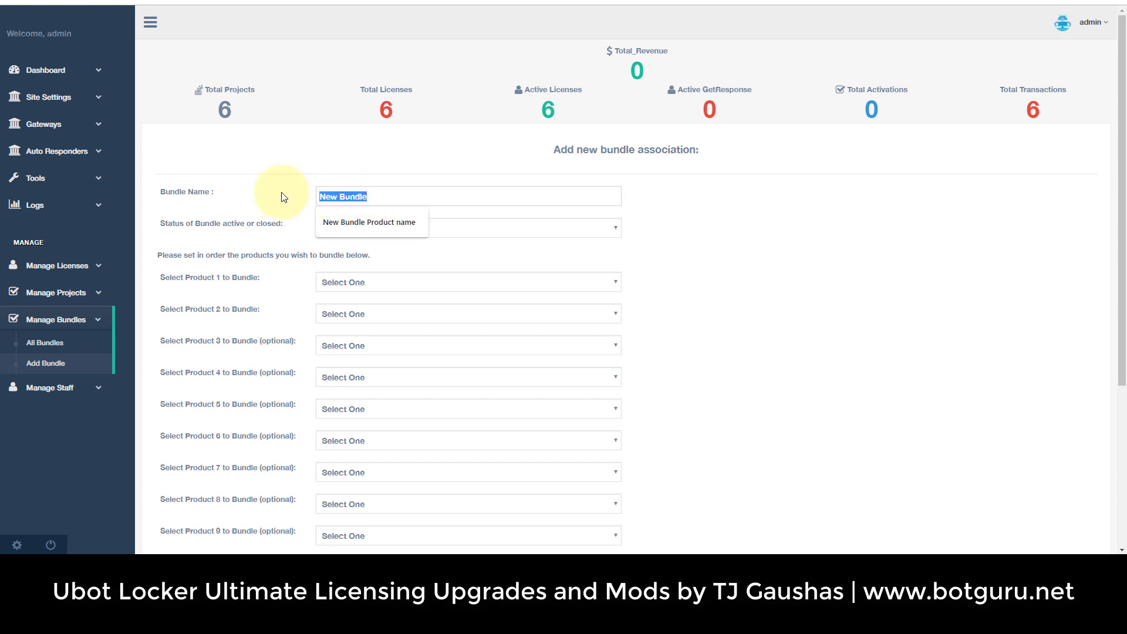
pyautogui.click(284, 197)
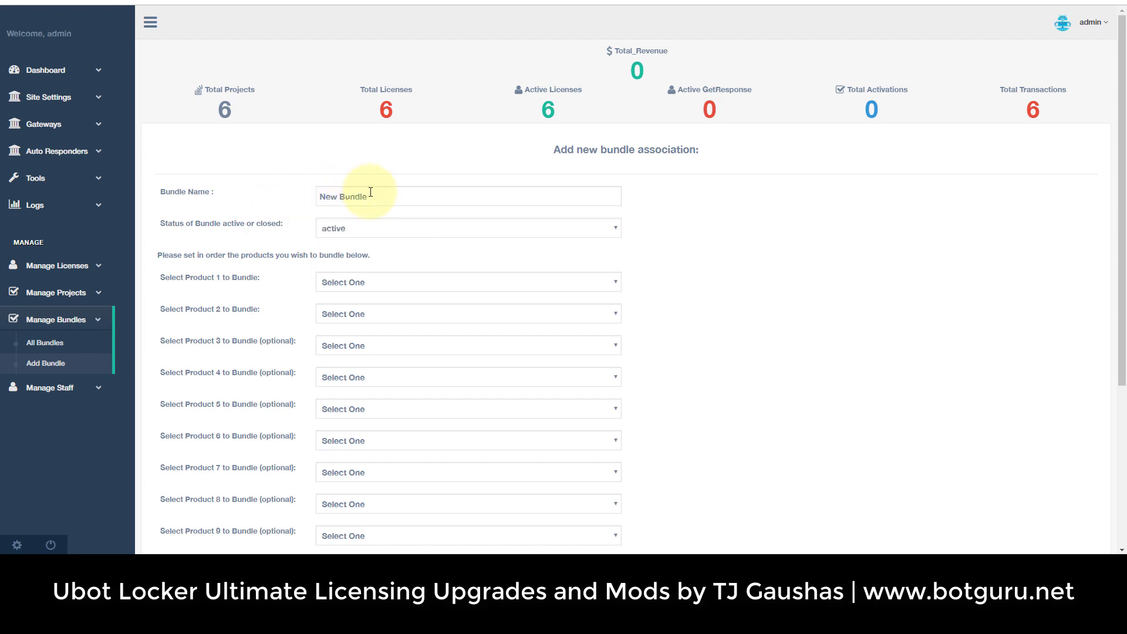
pyautogui.moveTo(370, 196); pyautogui.dragTo(277, 196)
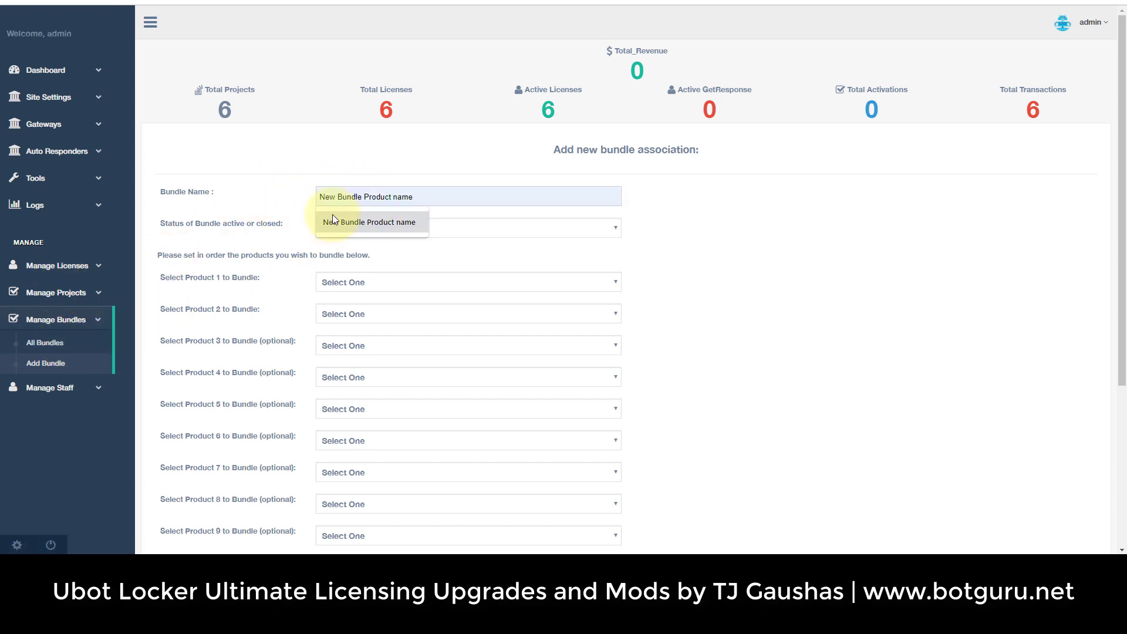
pyautogui.click(302, 185)
pyautogui.moveTo(402, 196); pyautogui.dragTo(259, 188)
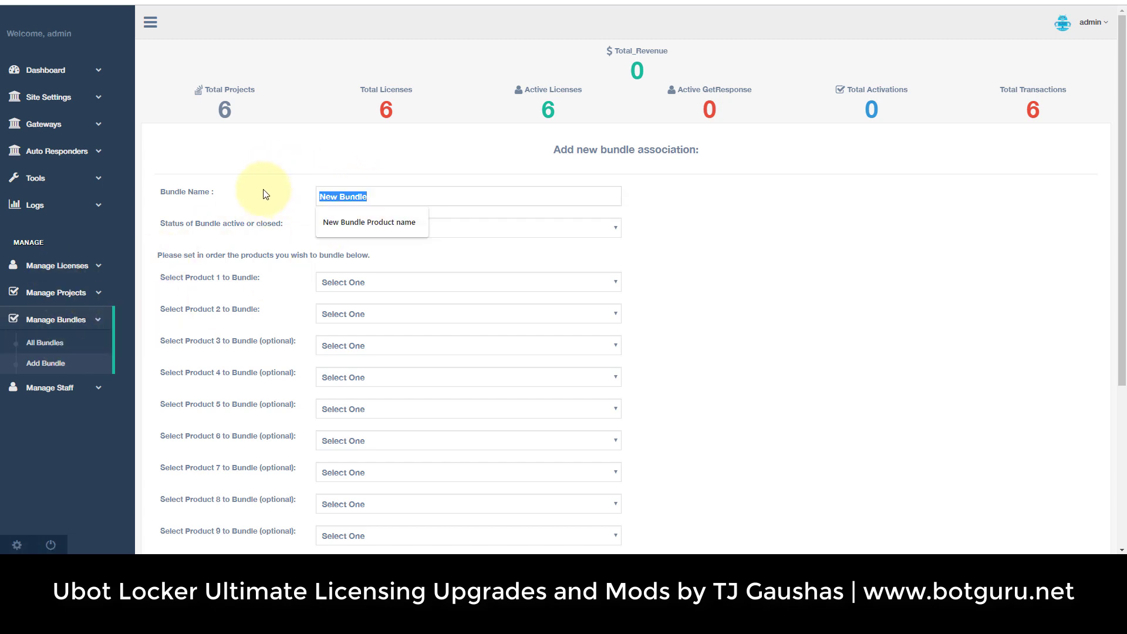
pyautogui.click(259, 188)
# Keep status active and choose products new, test and test2 for slots 1–3.
pyautogui.click(363, 232)
pyautogui.click(361, 230)
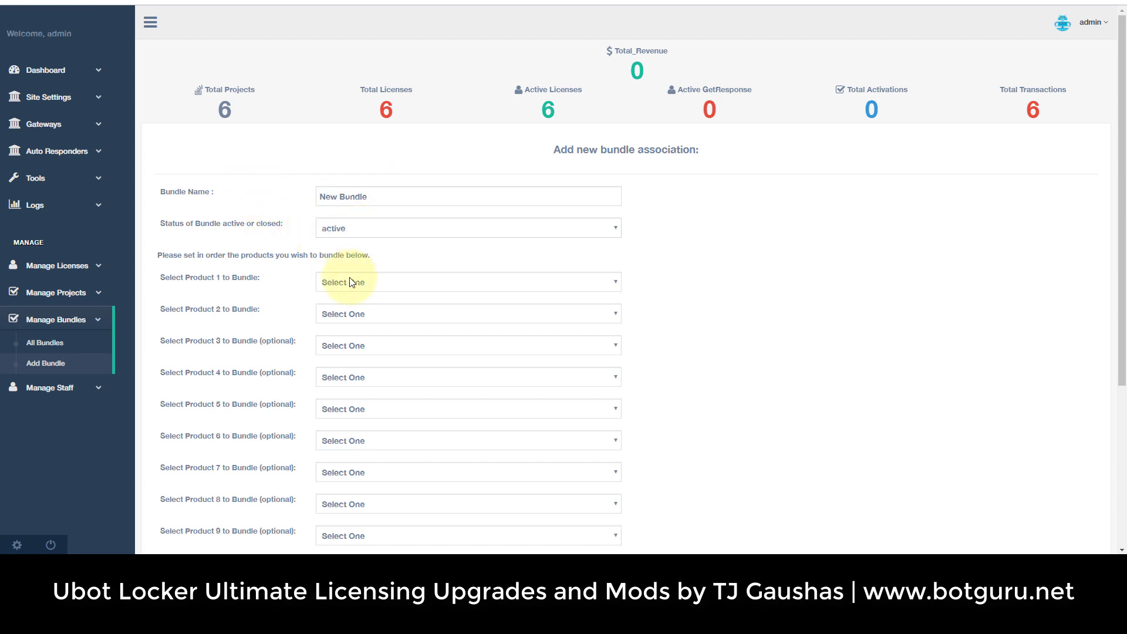
pyautogui.click(356, 281)
pyautogui.click(358, 308)
pyautogui.click(357, 316)
pyautogui.click(356, 379)
pyautogui.click(360, 353)
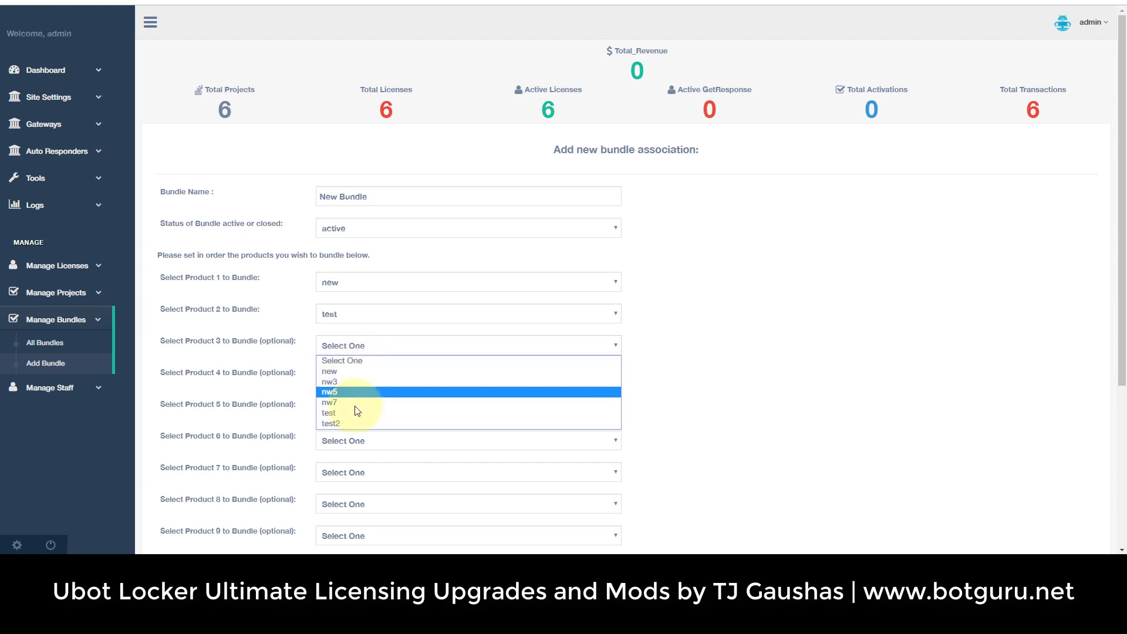
pyautogui.click(354, 424)
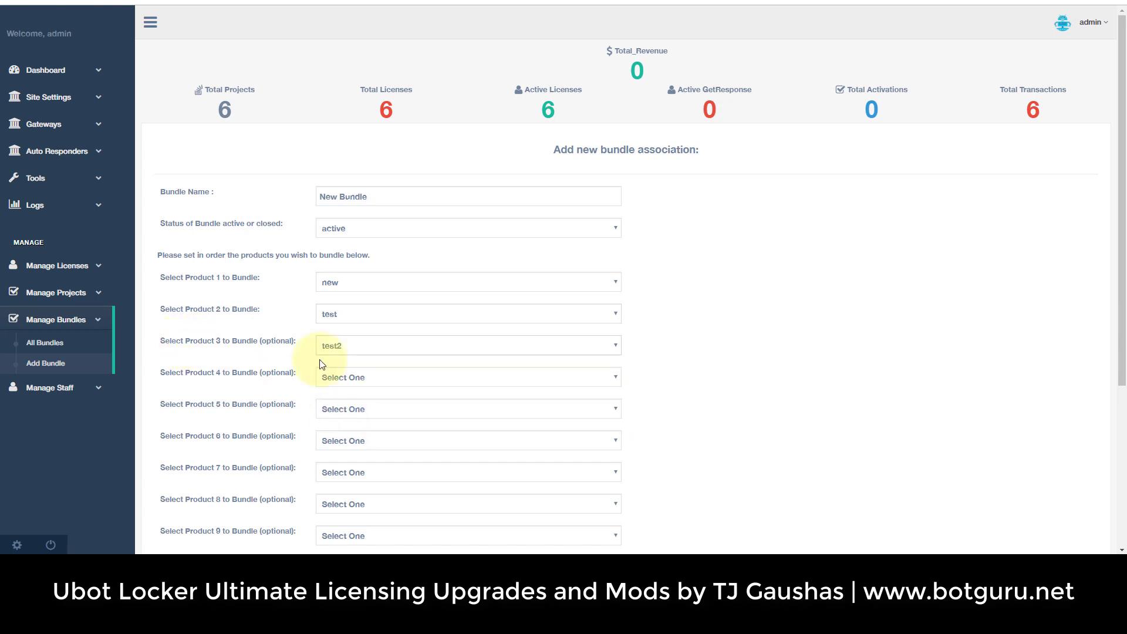
pyautogui.scroll(-3, 674, 345)
pyautogui.scroll(3, 464, 166)
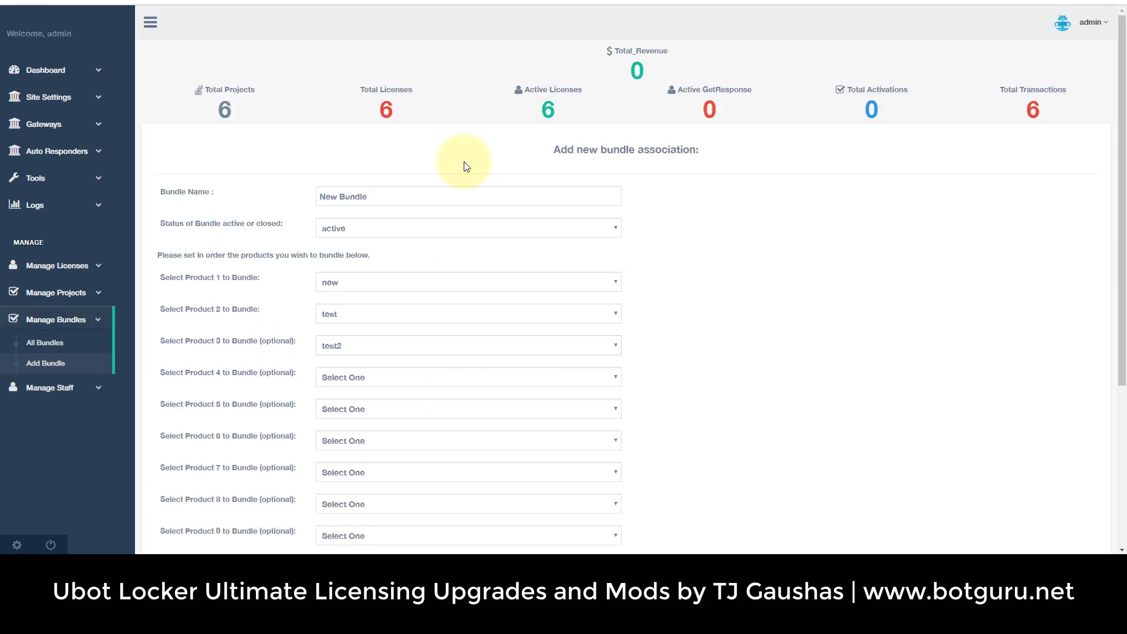
pyautogui.scroll(-4, 648, 249)
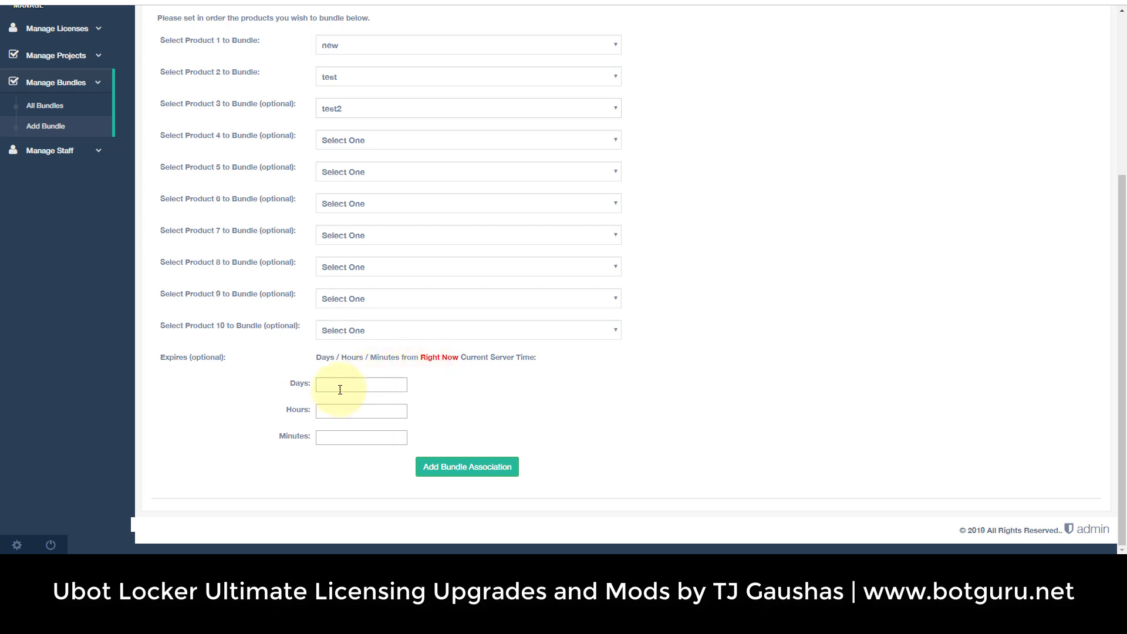
# Create New Bundle, then go back to the filled bundle form.
pyautogui.click(465, 467)
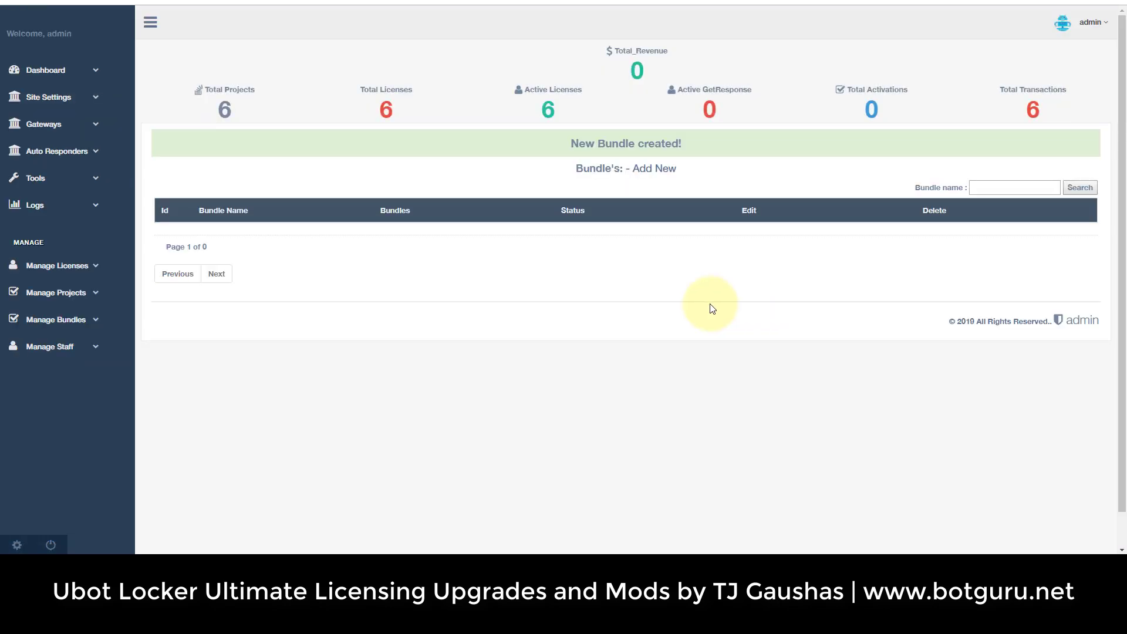
pyautogui.hotkey('alt', 'Left')
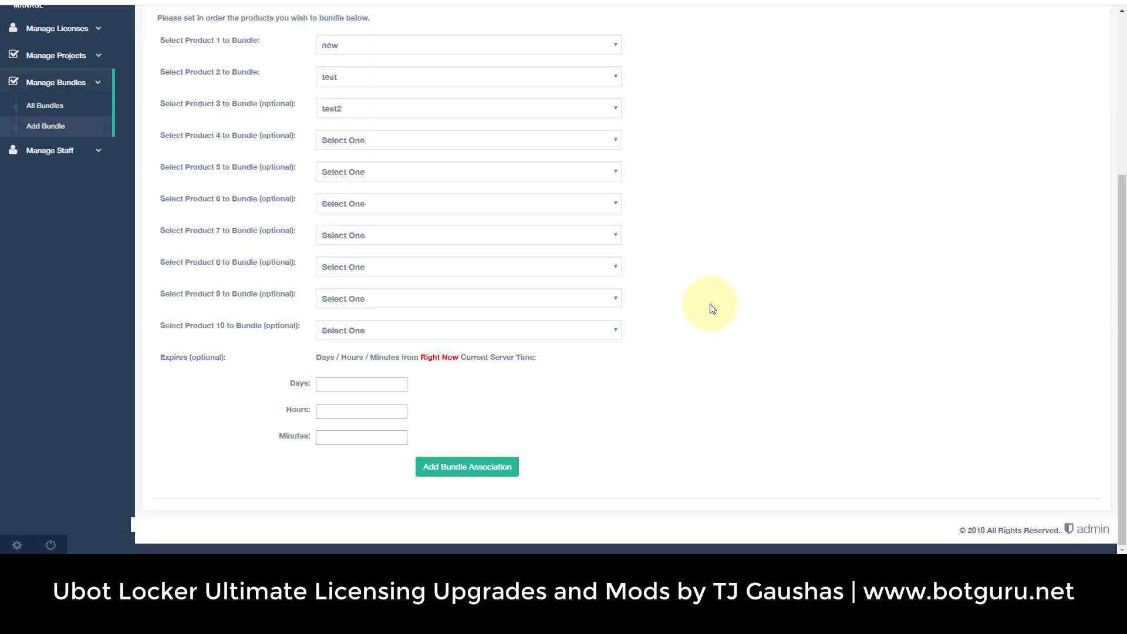
pyautogui.scroll(3, 195, 302)
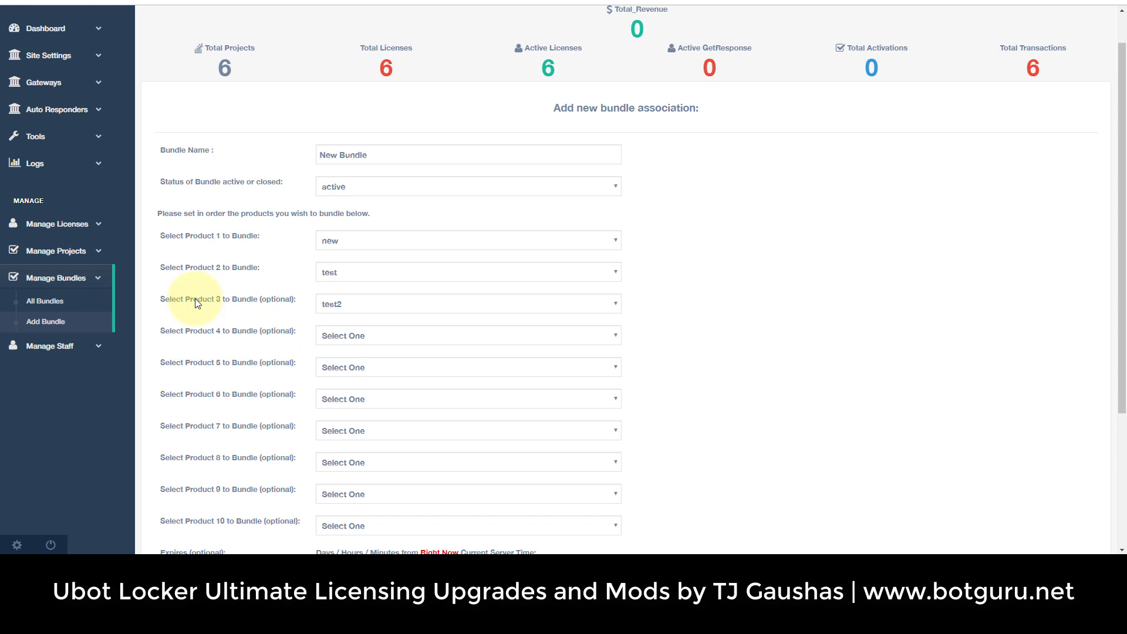
pyautogui.click(65, 346)
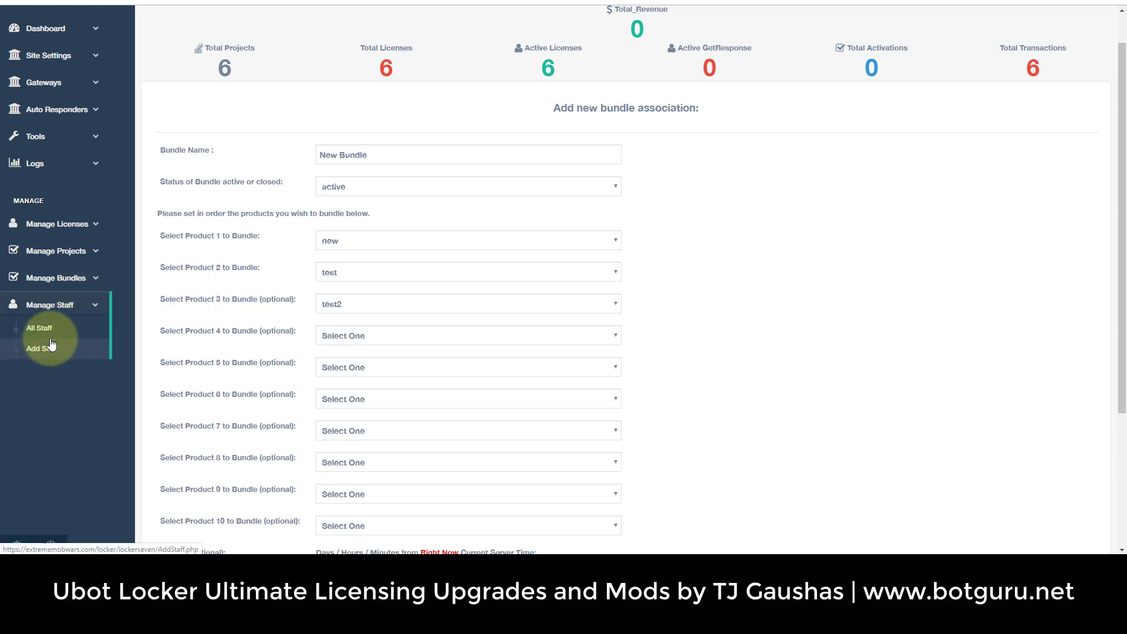
# View the staff list, which holds only superadmin, and open the Add new staff member form.
pyautogui.click(34, 327)
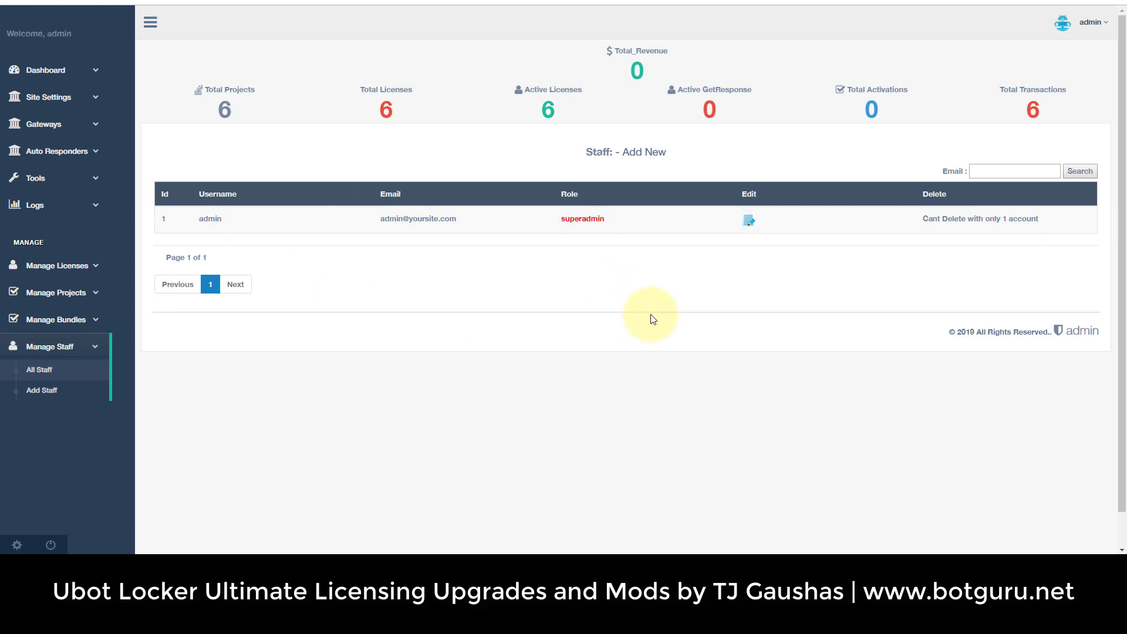
pyautogui.moveTo(924, 219); pyautogui.dragTo(1021, 220)
pyautogui.click(927, 252)
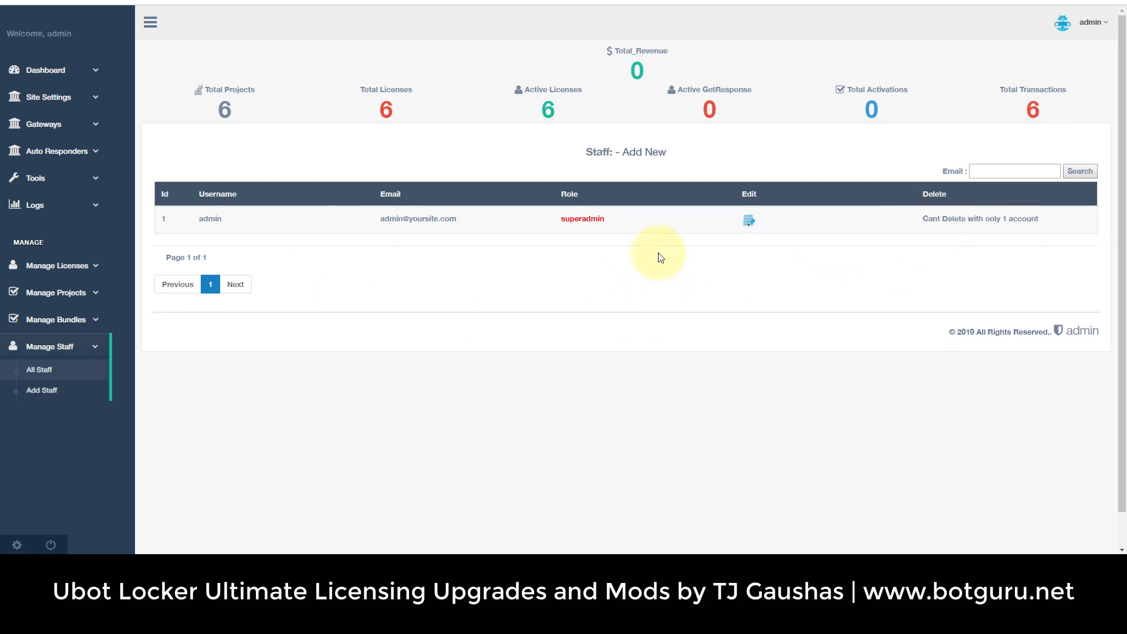
pyautogui.click(640, 152)
pyautogui.click(365, 198)
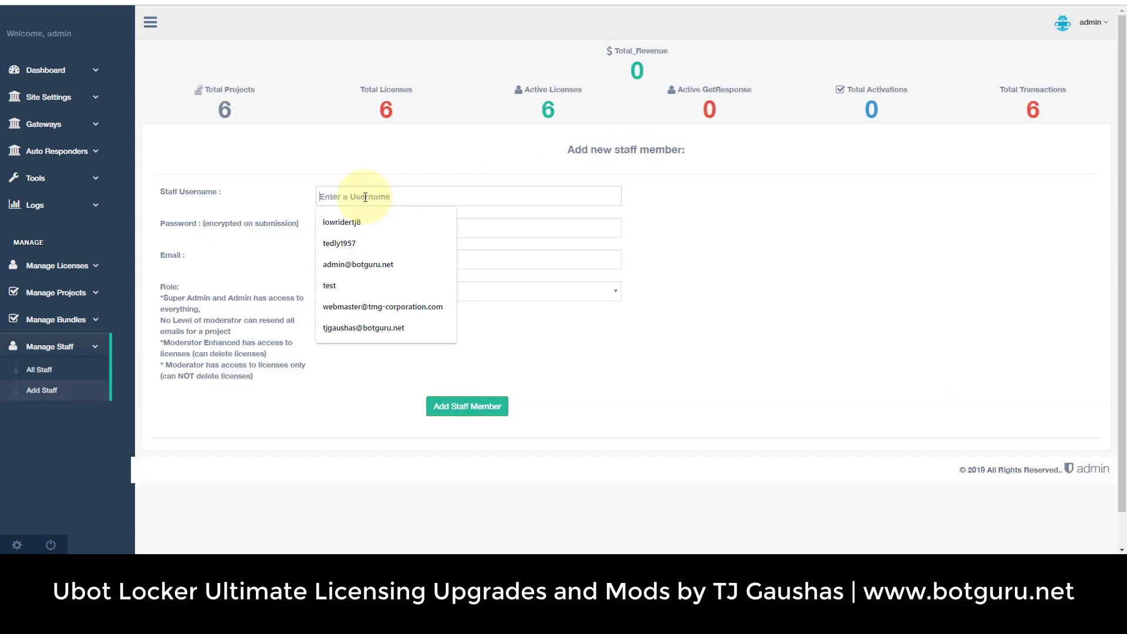
# Enter username 'test', a password, and the email from the browser suggestion.
pyautogui.write('test')
pyautogui.click(415, 222)
pyautogui.write('test')
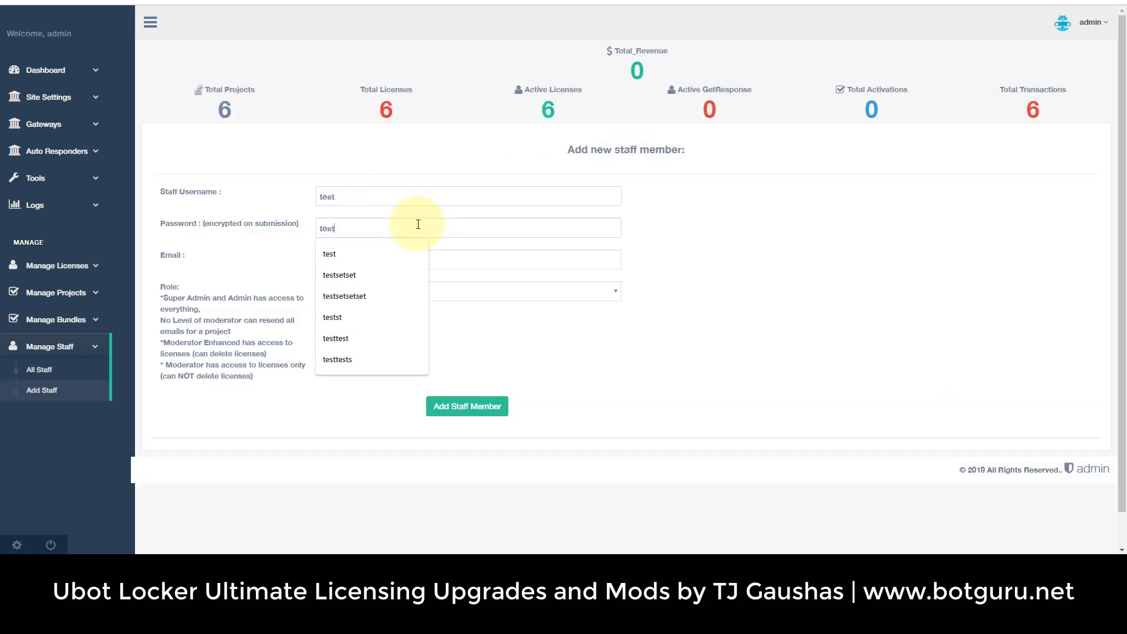
pyautogui.write('test')
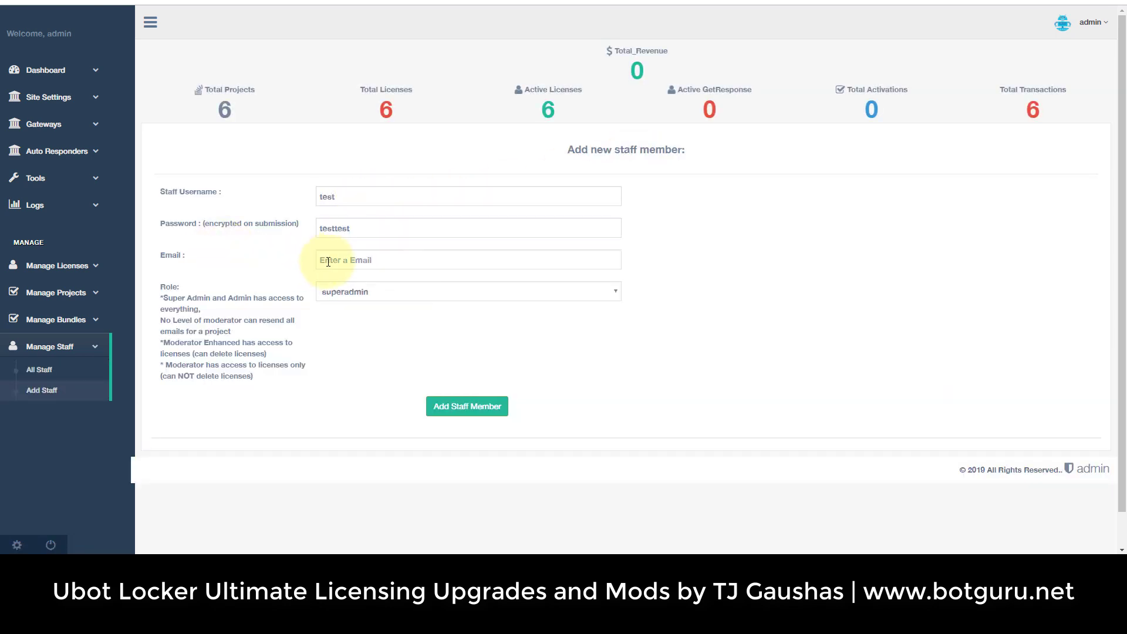
pyautogui.click(321, 259)
pyautogui.write('test')
pyautogui.click(345, 286)
# Set the role to moderator and add the staff member.
pyautogui.click(346, 291)
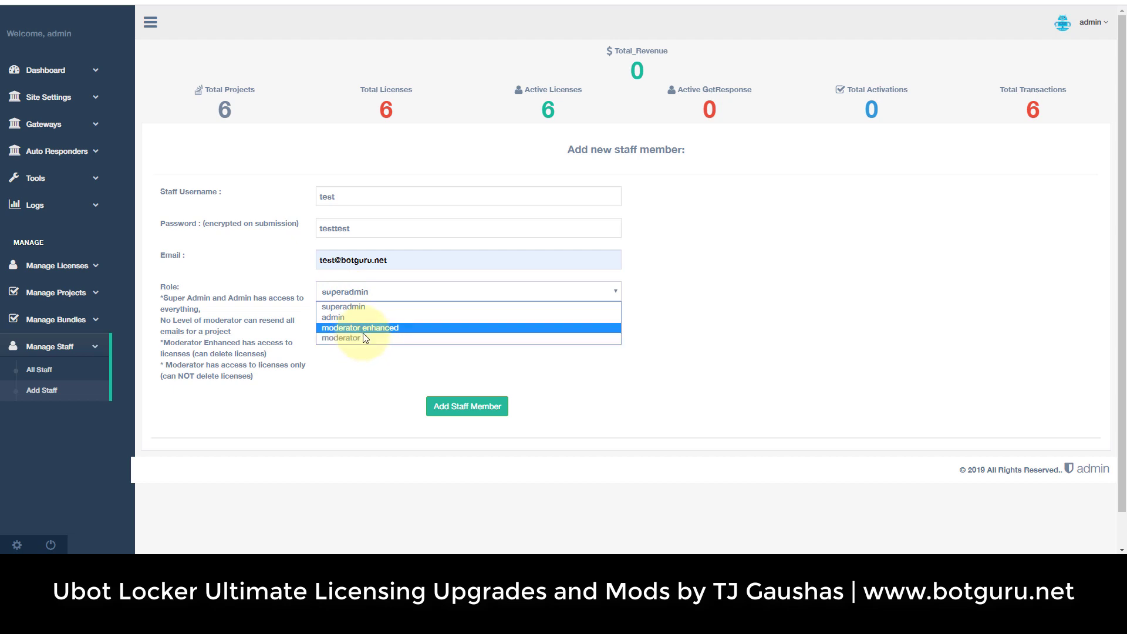
pyautogui.click(216, 305)
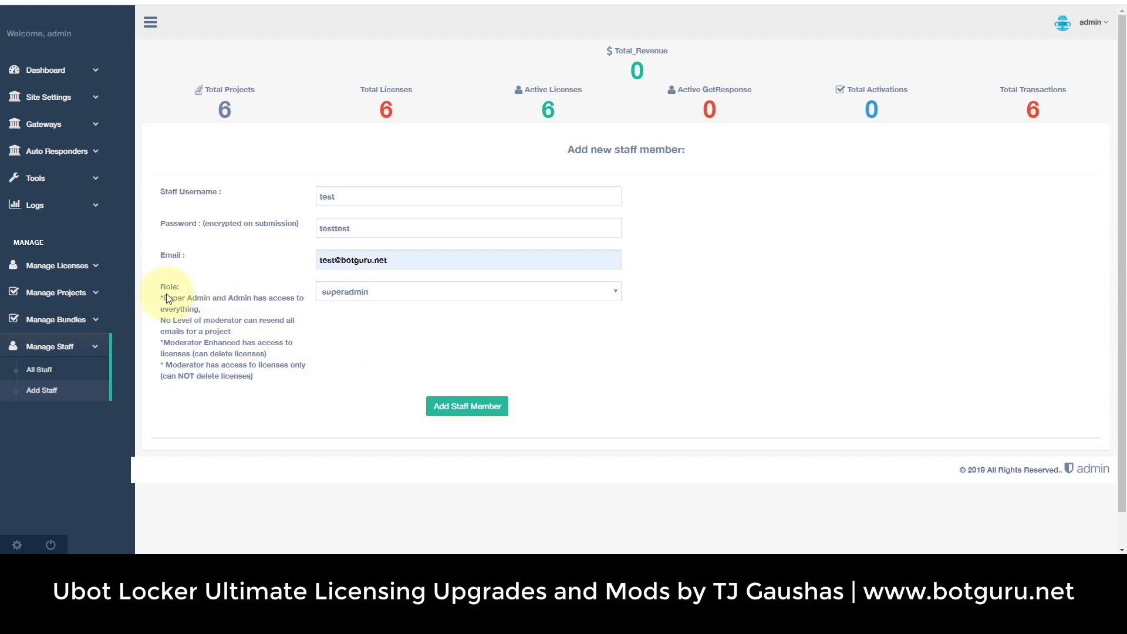
pyautogui.moveTo(159, 301); pyautogui.dragTo(262, 375)
pyautogui.click(265, 375)
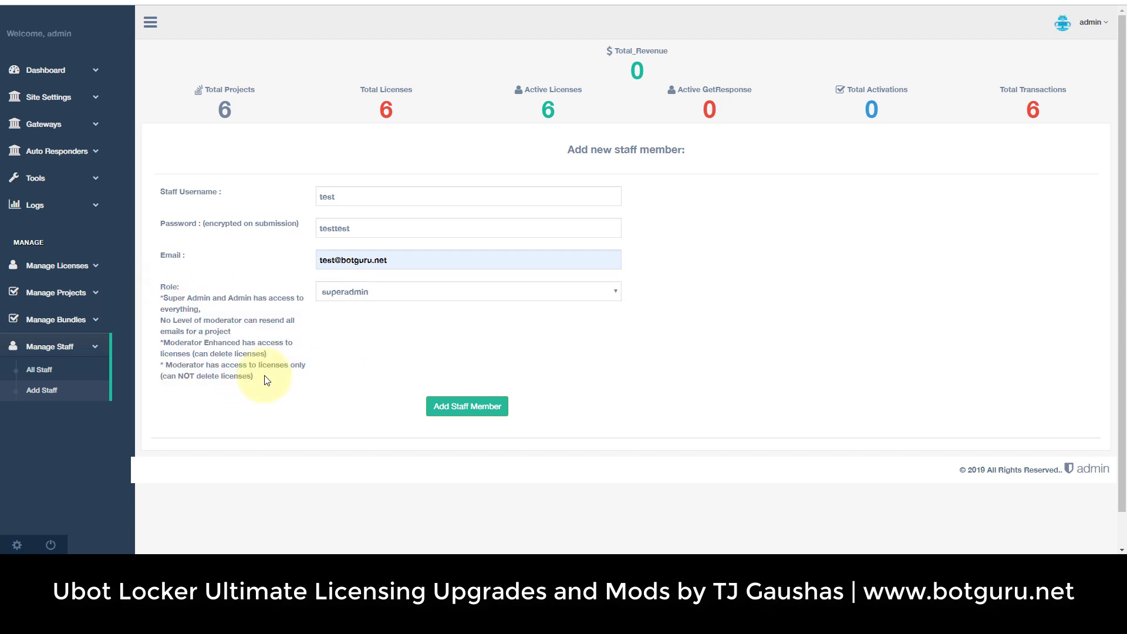
pyautogui.click(362, 292)
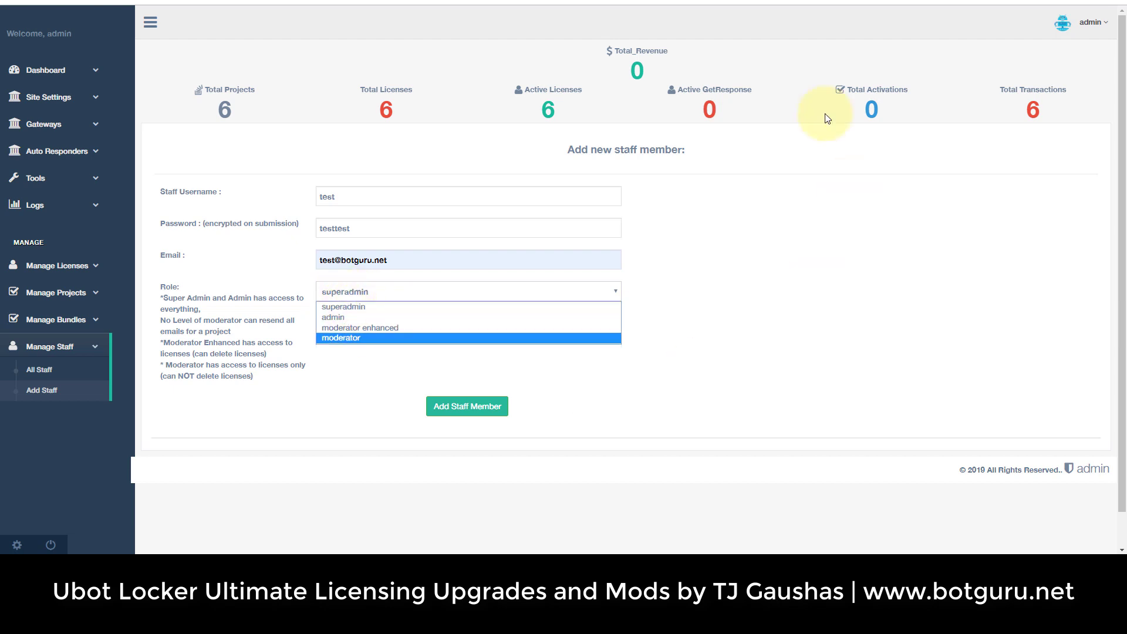
pyautogui.click(354, 383)
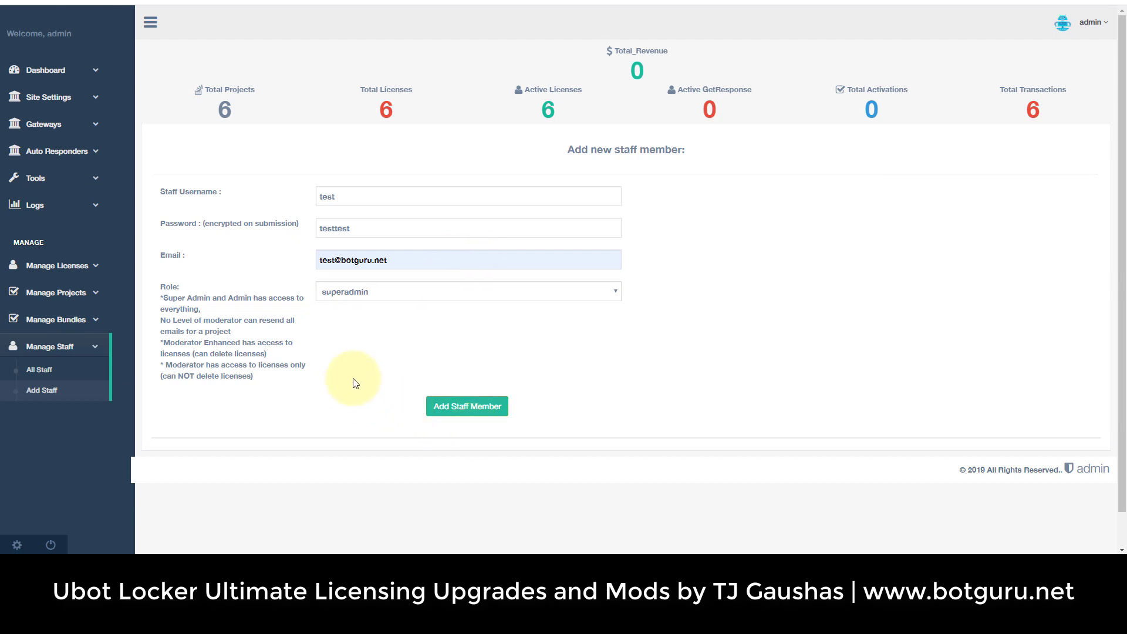
pyautogui.click(351, 292)
pyautogui.click(358, 338)
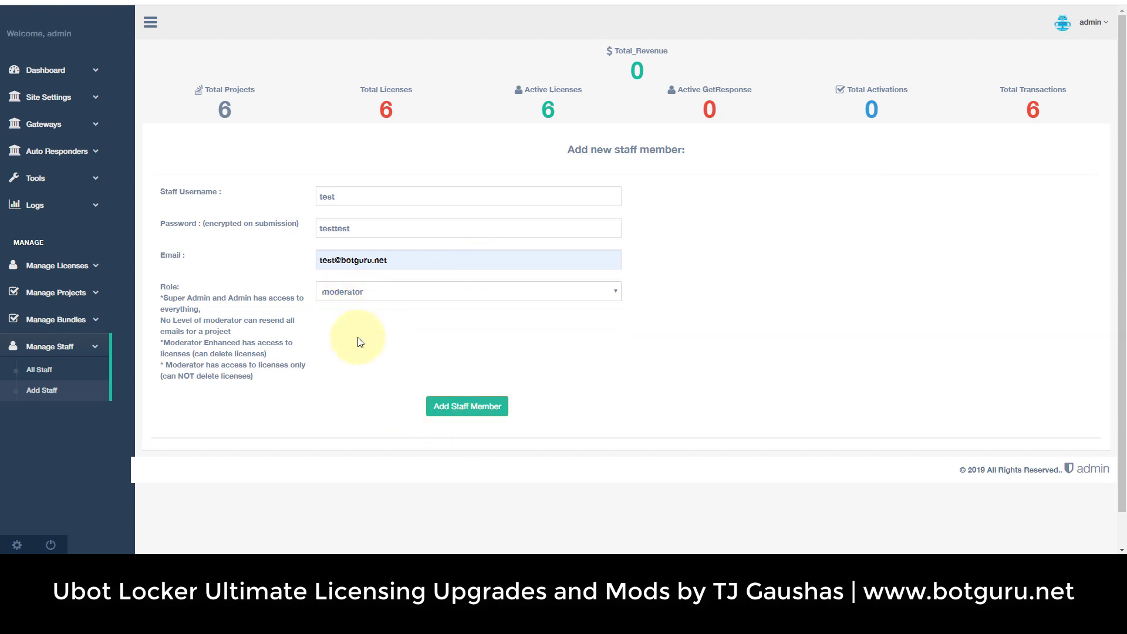
pyautogui.click(465, 408)
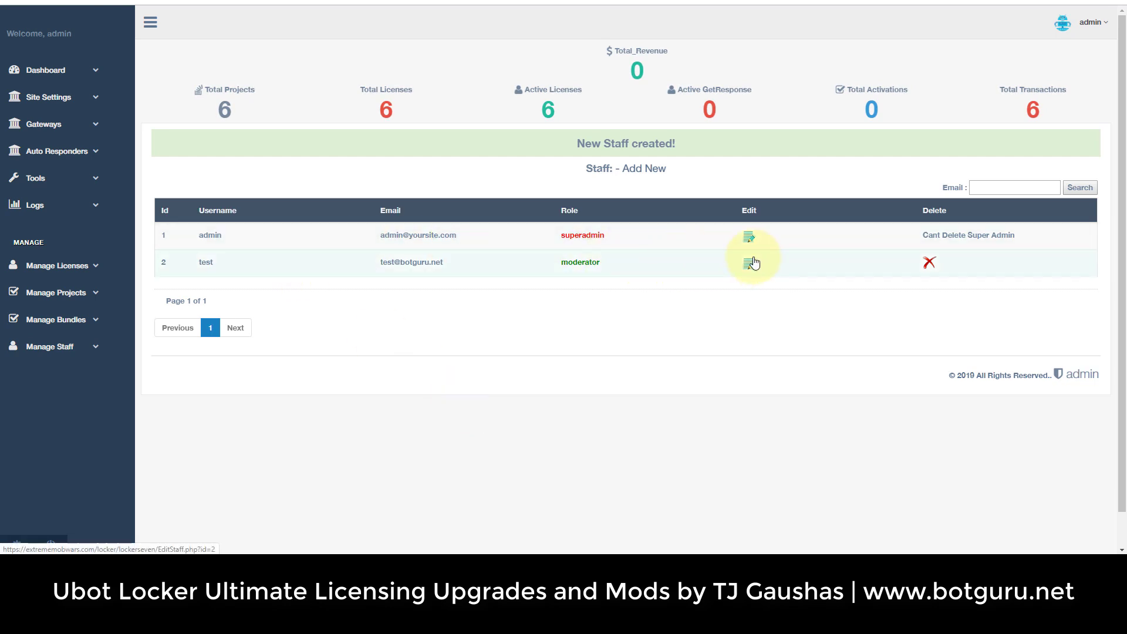
# Log out of the admin account and enter the username test on the login page.
pyautogui.click(1090, 23)
pyautogui.click(1022, 100)
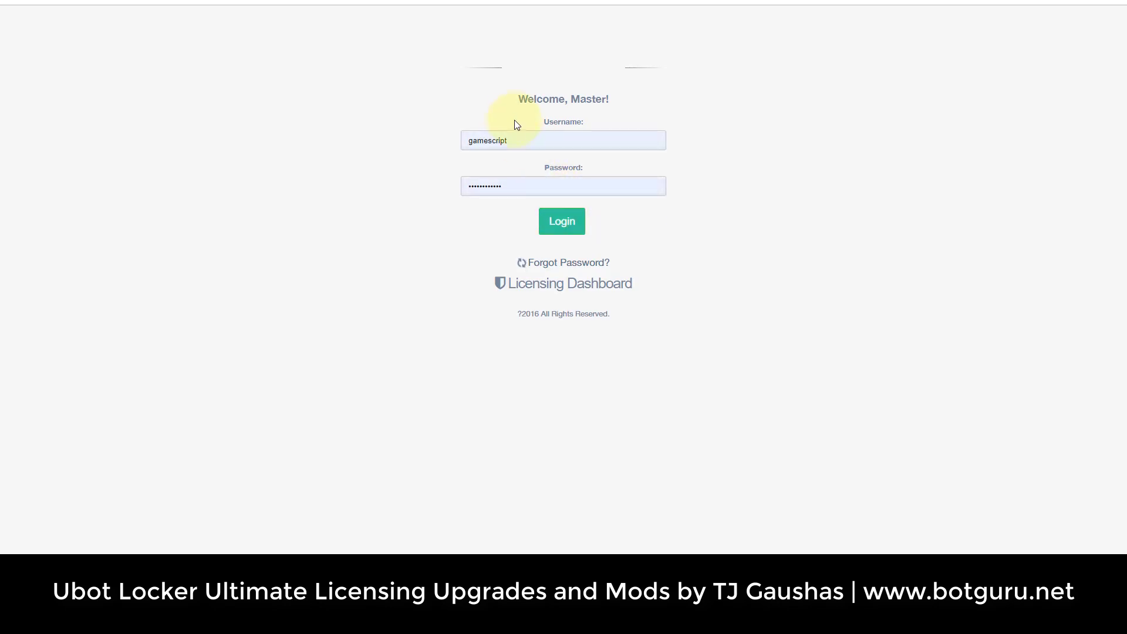
pyautogui.doubleClick(484, 144)
pyautogui.write('admin')
pyautogui.doubleClick(485, 144)
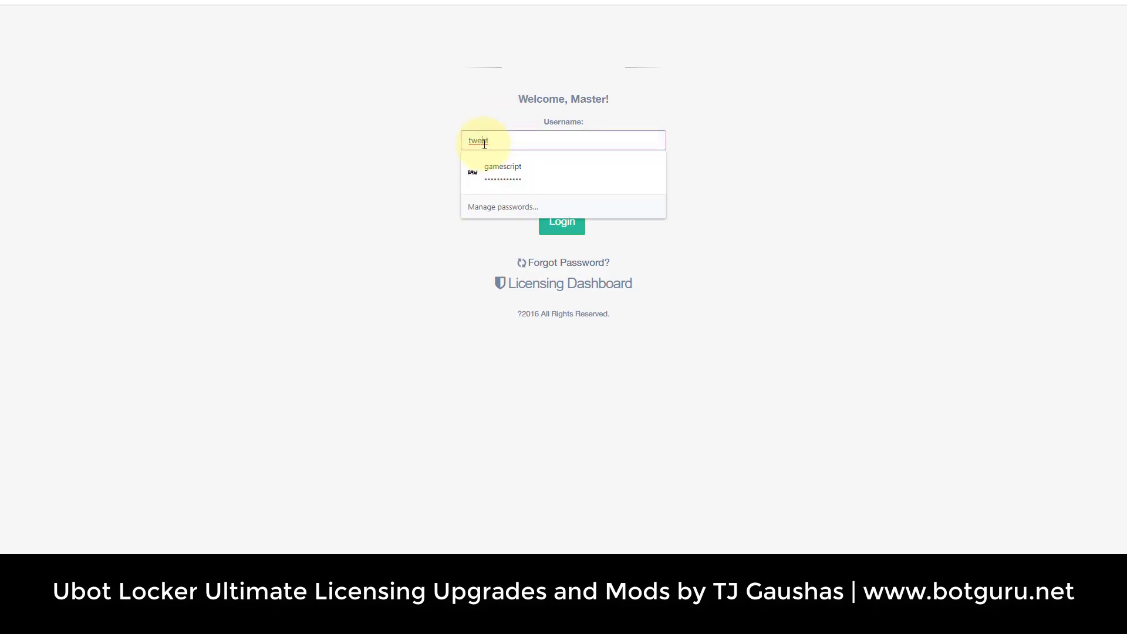
pyautogui.write('t')
pyautogui.click(499, 187)
# Enter the moderator's password, log in, and dismiss the save-password prompt.
pyautogui.doubleClick(500, 191)
pyautogui.write('test')
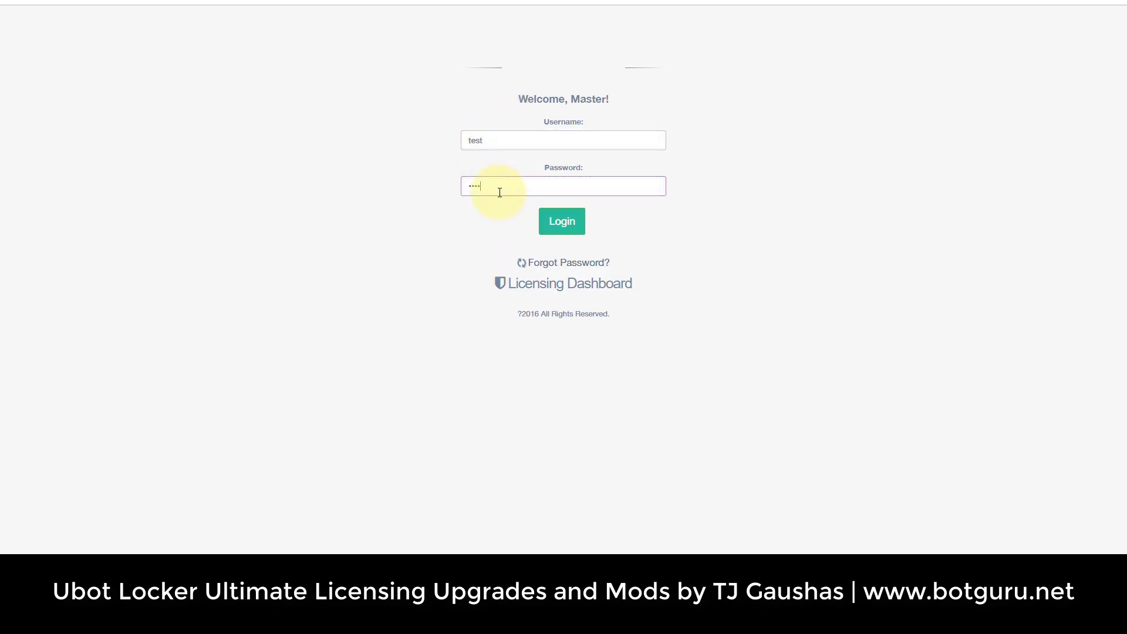
pyautogui.click(549, 217)
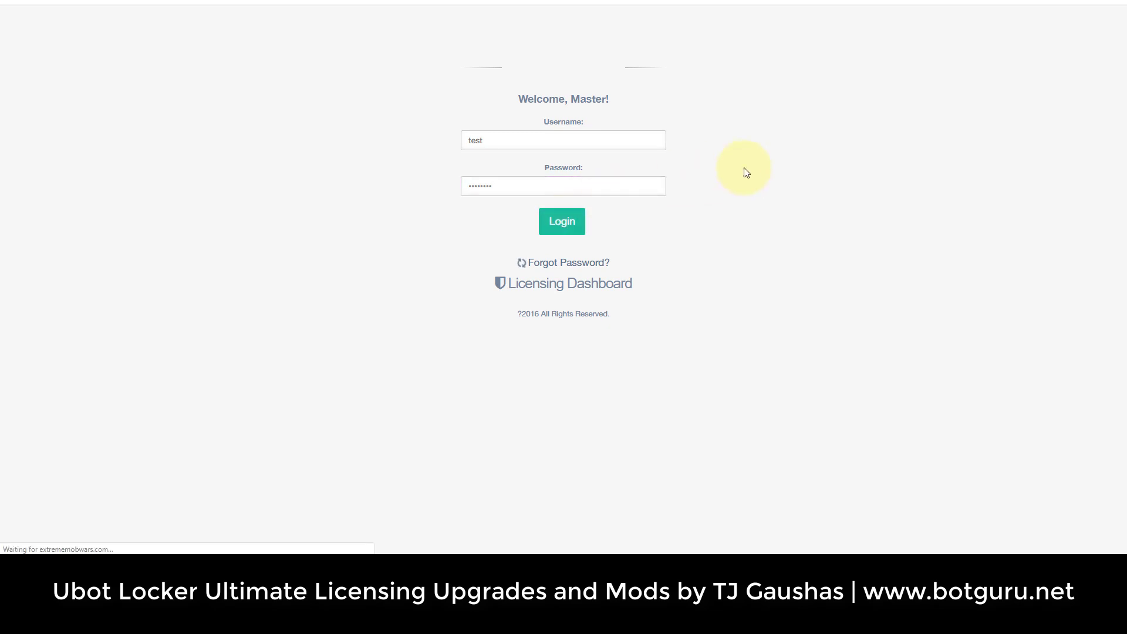
pyautogui.click(588, 222)
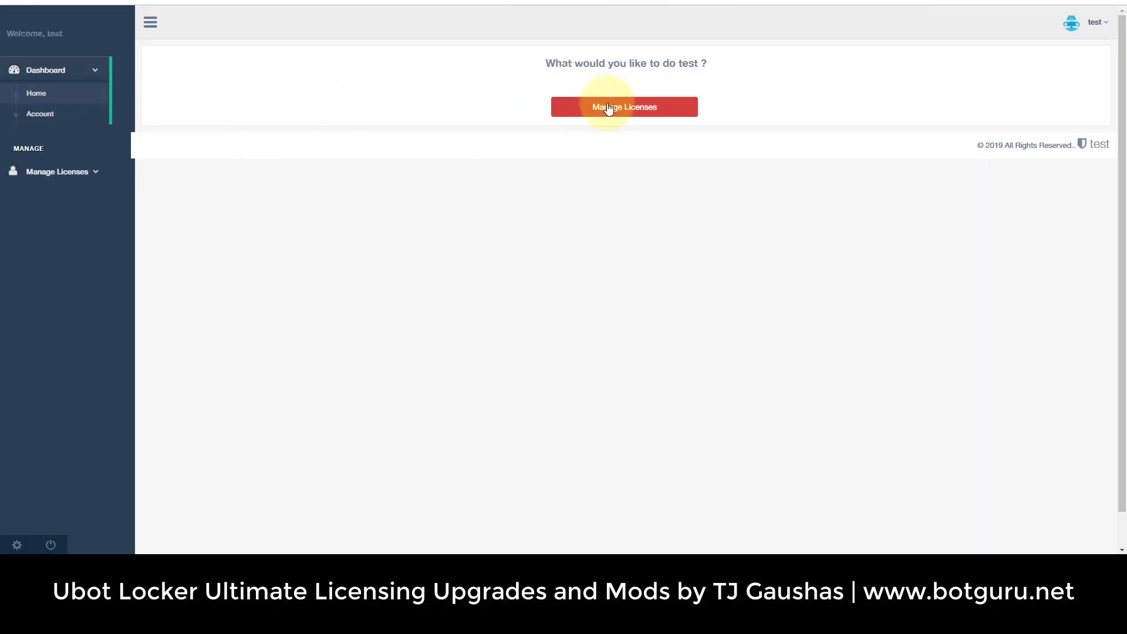
# As moderator, view the six available licenses, then log out.
pyautogui.click(81, 172)
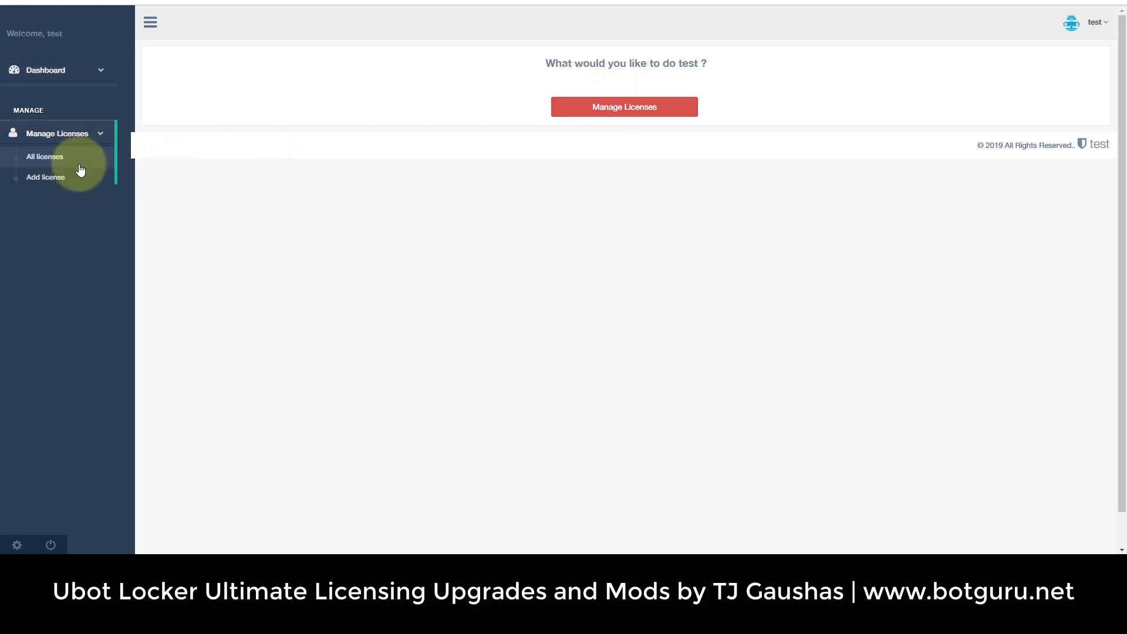
pyautogui.click(65, 155)
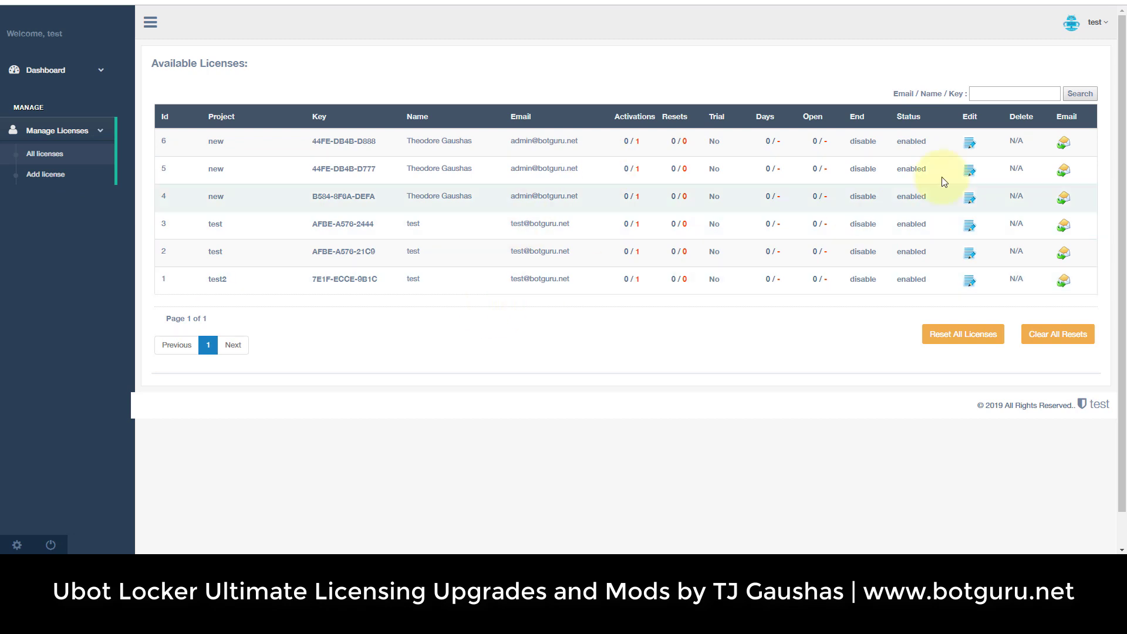
pyautogui.moveTo(1015, 142); pyautogui.dragTo(1019, 277)
pyautogui.click(1019, 277)
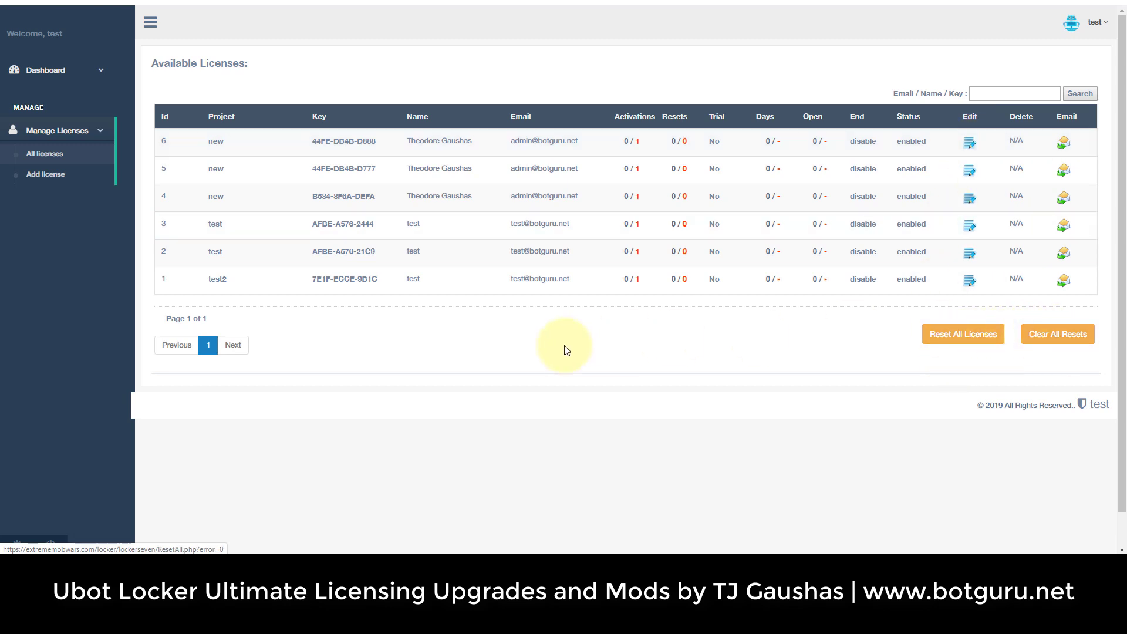
pyautogui.click(1098, 24)
pyautogui.click(1010, 96)
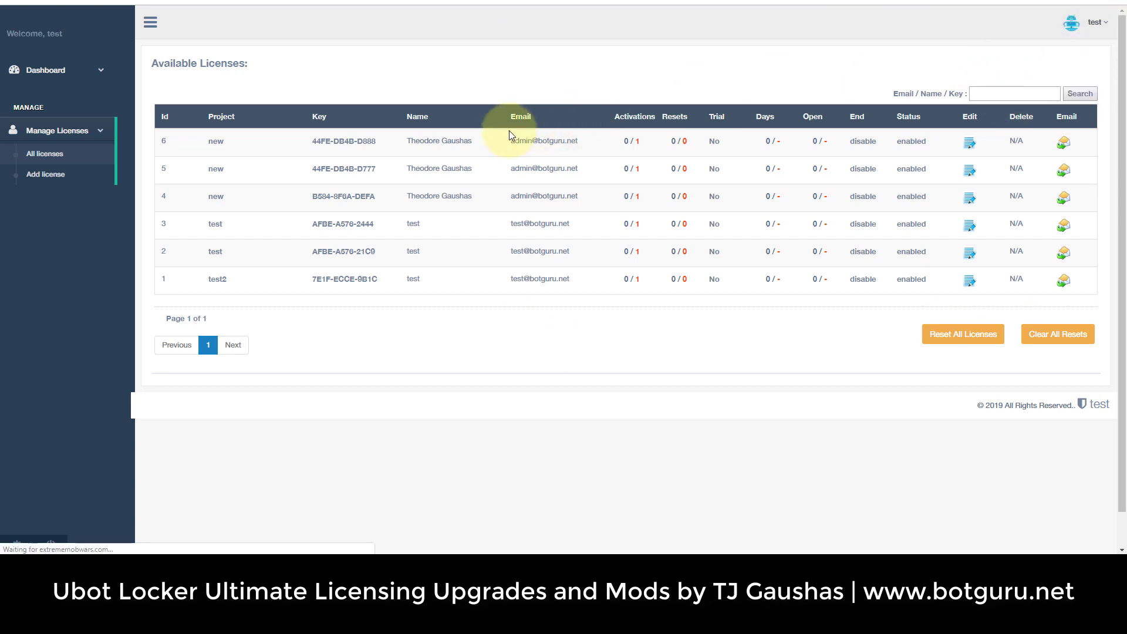
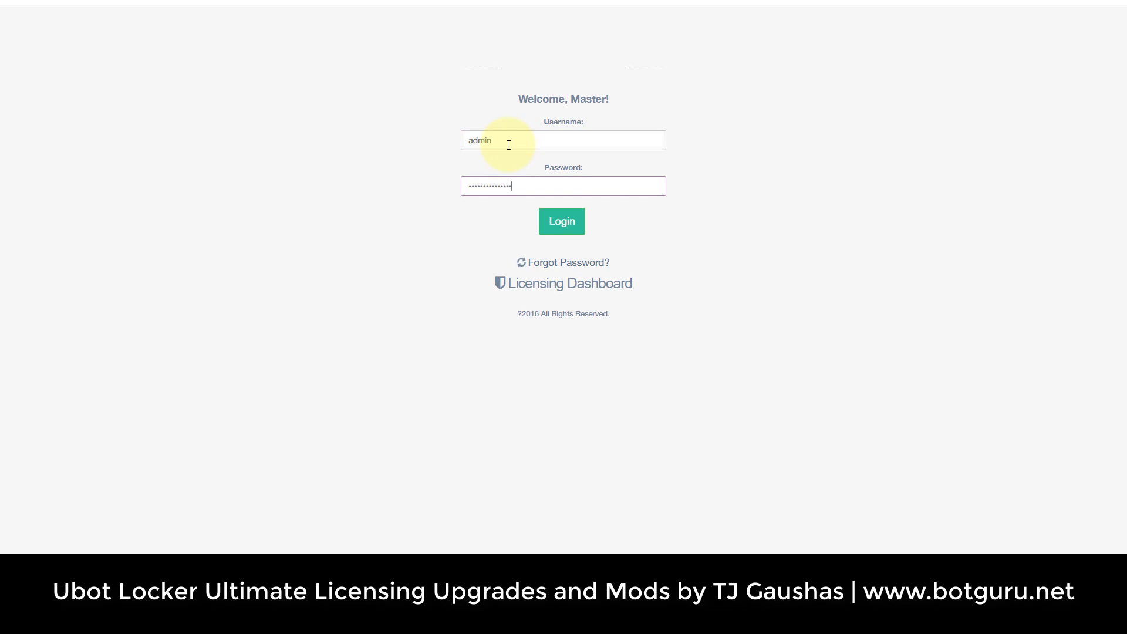
# Log back in as admin and show the All projects table under Manage Projects.
pyautogui.press('Return')
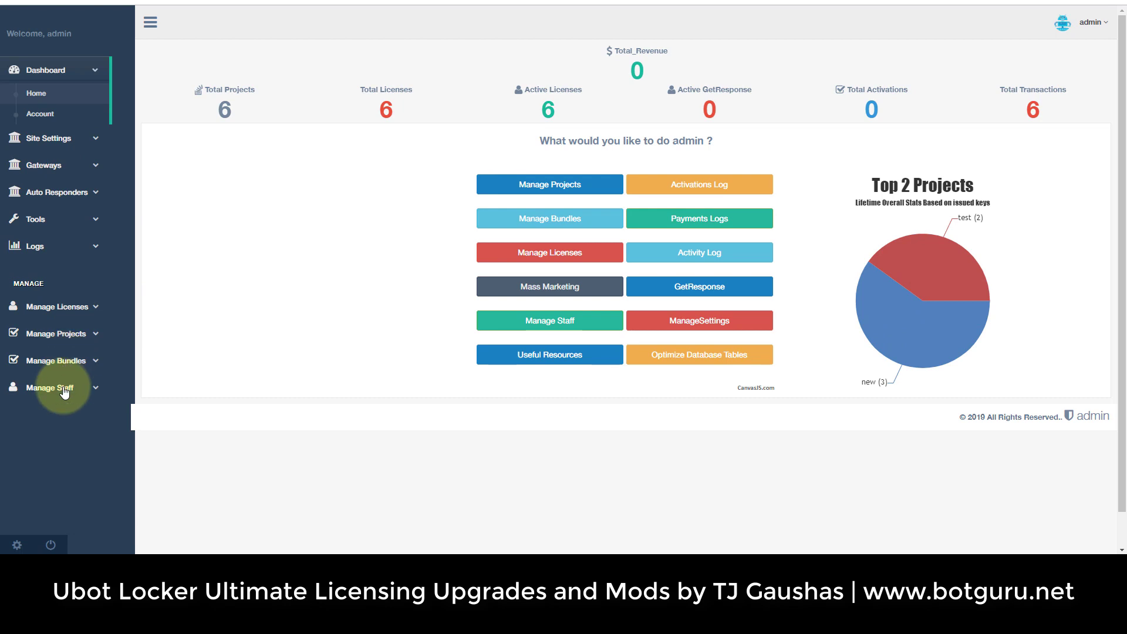
pyautogui.click(66, 332)
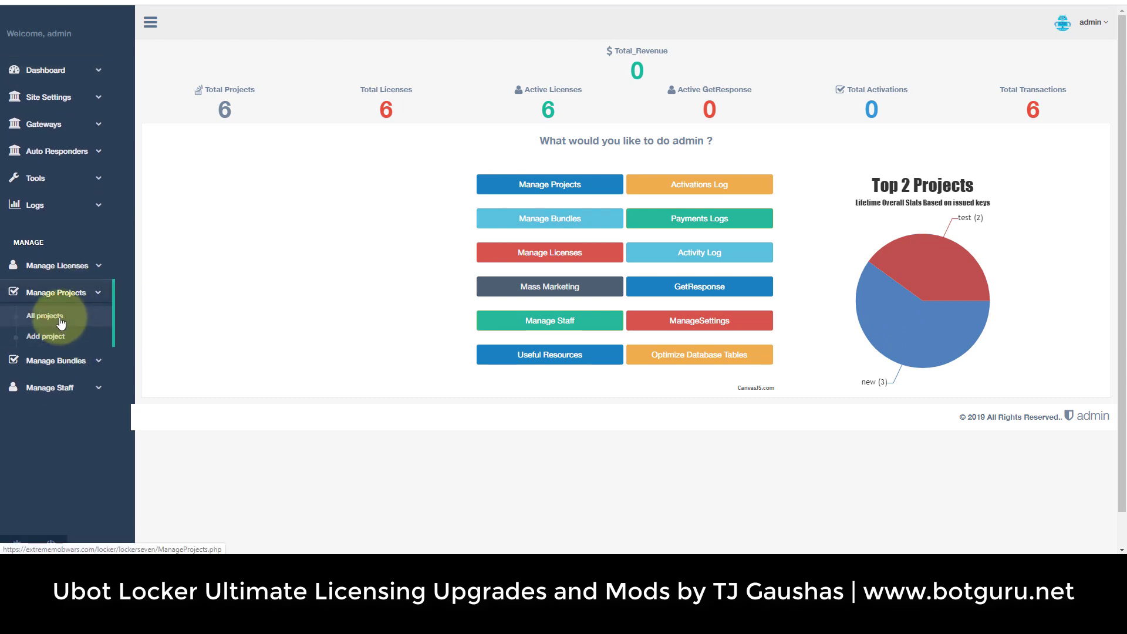
pyautogui.click(61, 321)
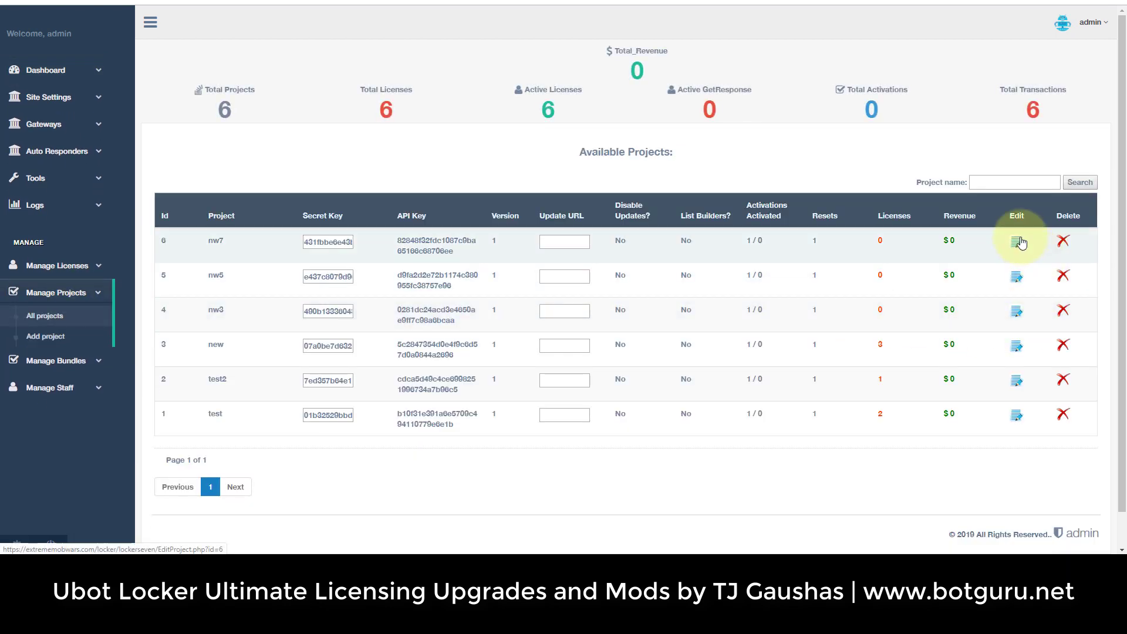
# Open project nw7's edit form and review its Update, Resend and Import options.
pyautogui.click(1021, 242)
pyautogui.scroll(-15, 883, 335)
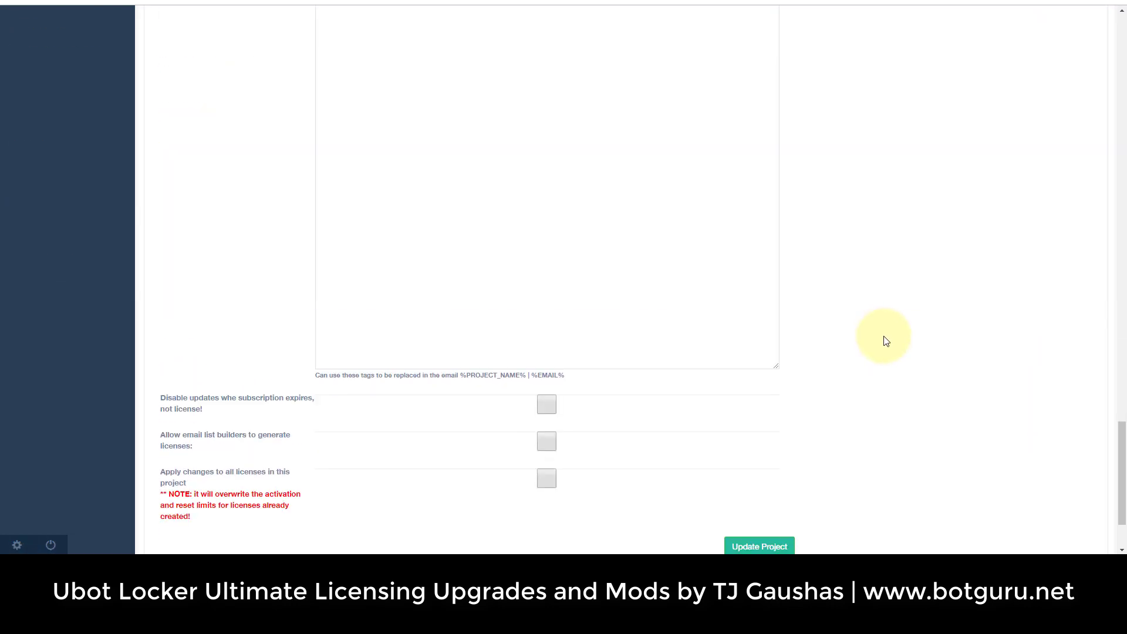
pyautogui.scroll(-2, 887, 342)
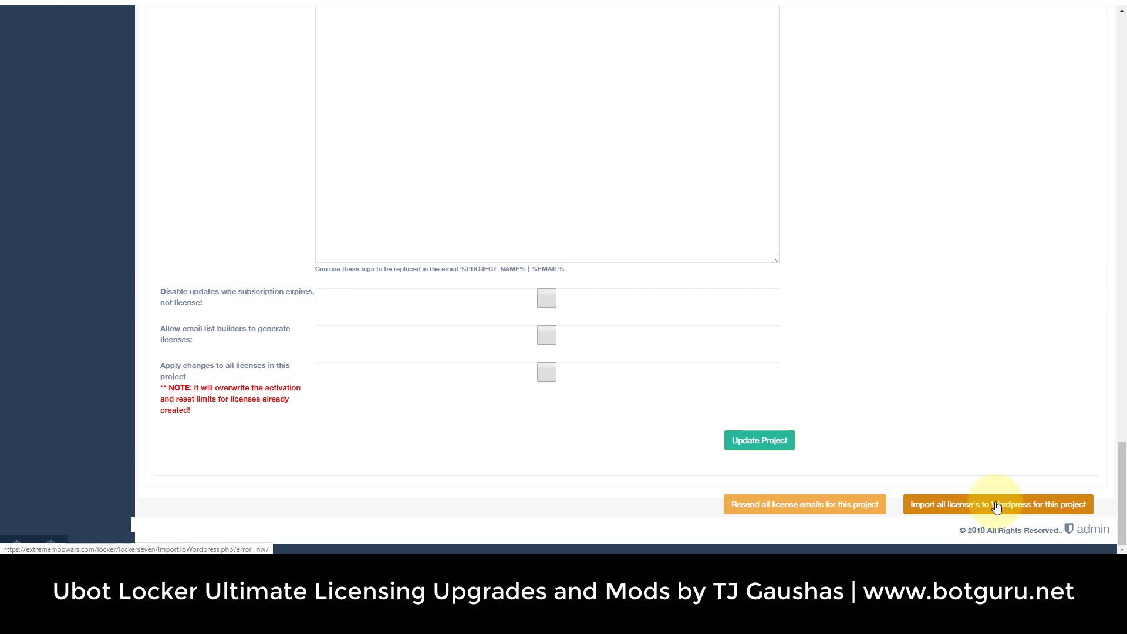
pyautogui.scroll(15, 996, 508)
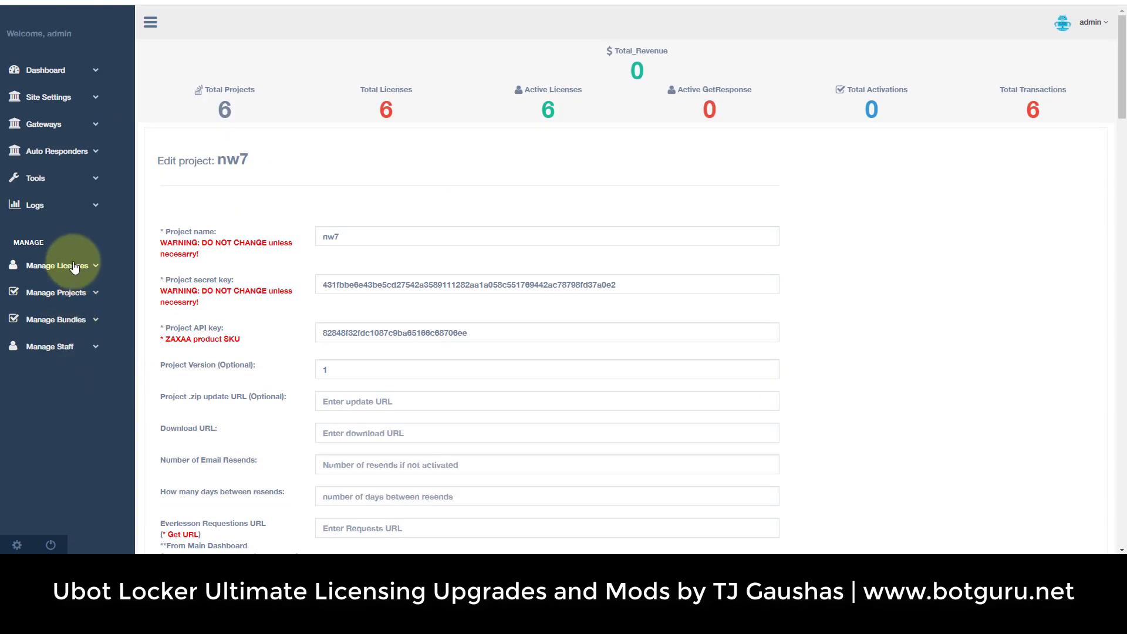
# Open the edit form of the first license in All licenses, license 6 of project new.
pyautogui.click(70, 266)
pyautogui.click(47, 289)
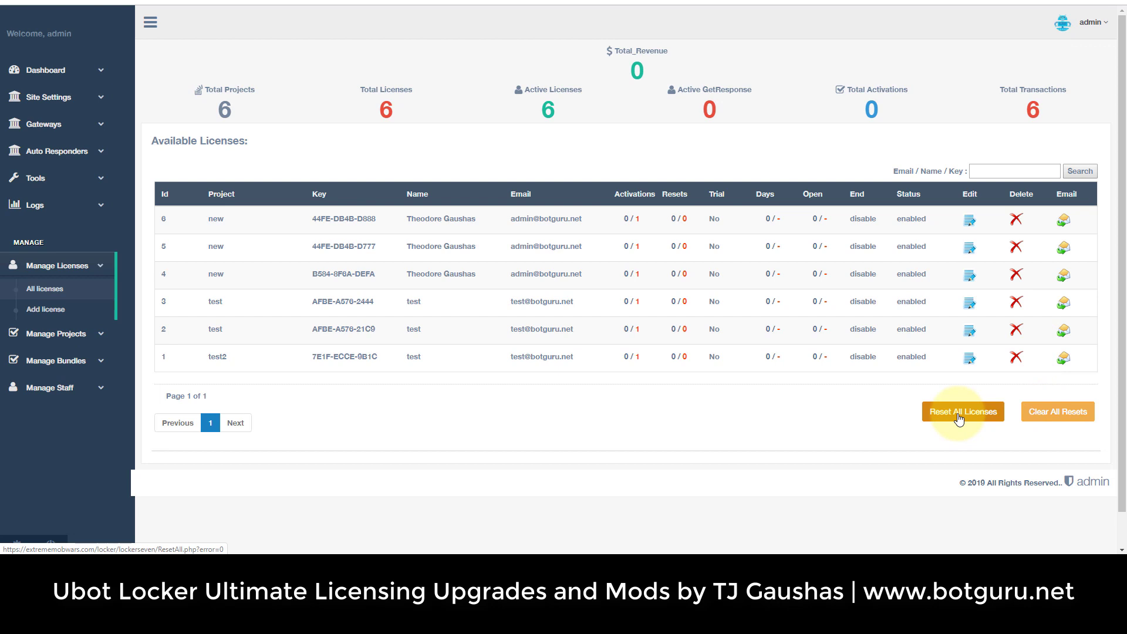
pyautogui.click(969, 220)
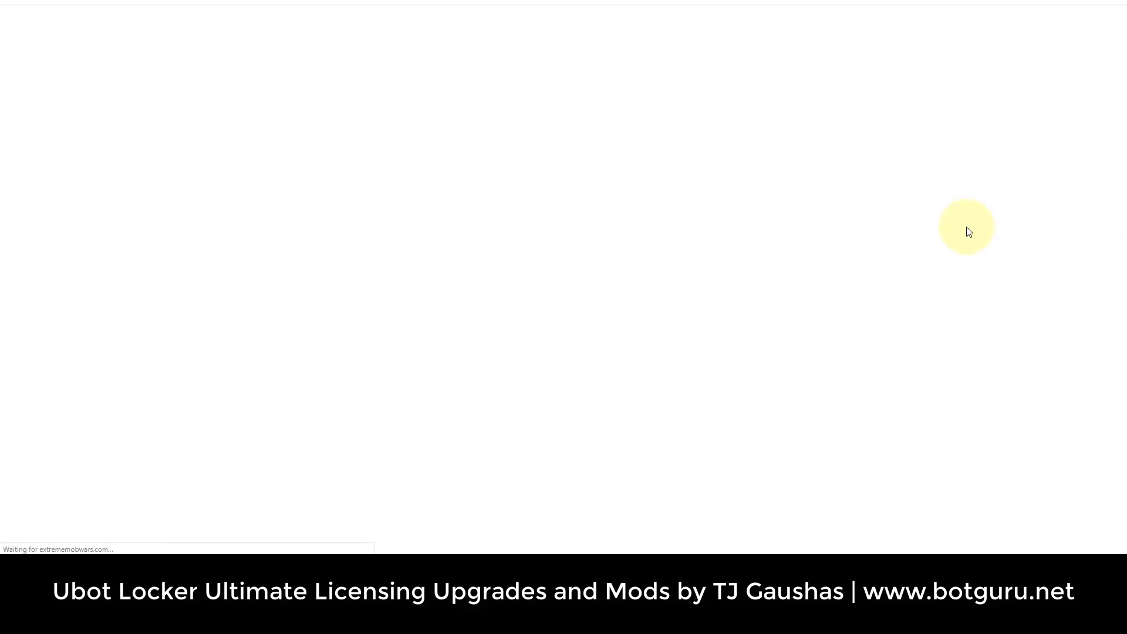
pyautogui.scroll(-3, 913, 405)
pyautogui.scroll(3, 913, 405)
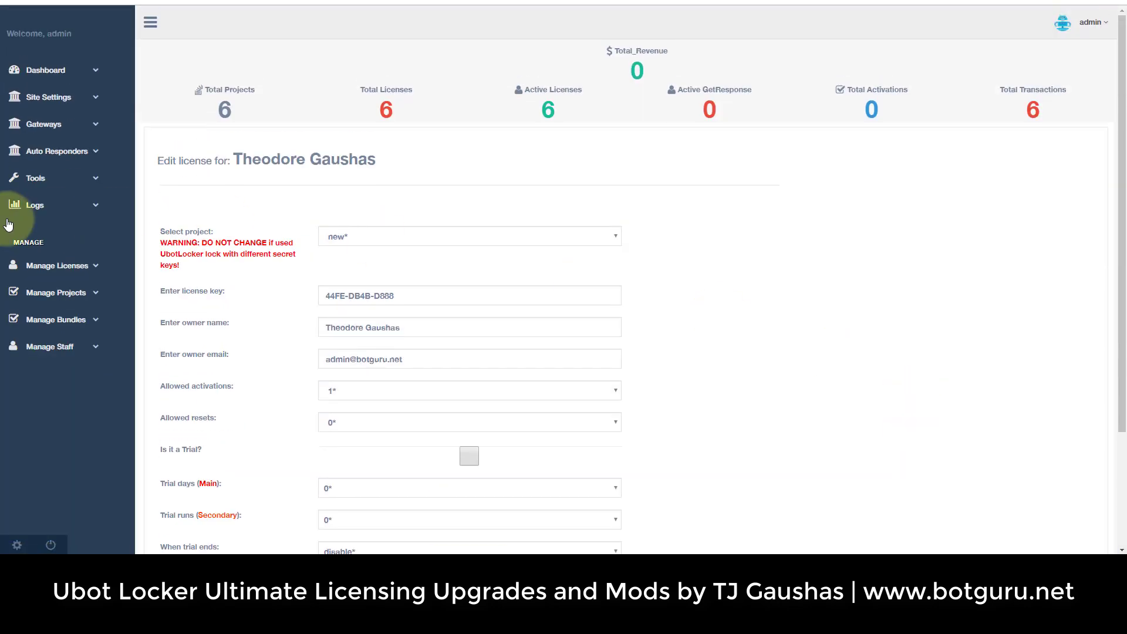
# Return to the All licenses table via Manage Licenses.
pyautogui.click(70, 209)
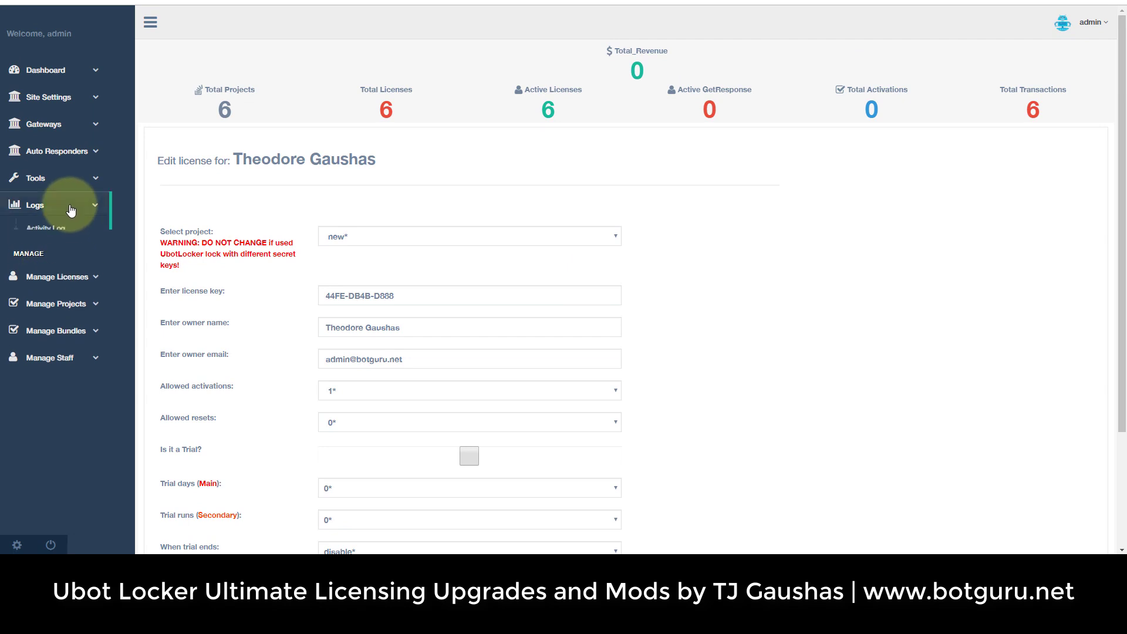
pyautogui.click(52, 327)
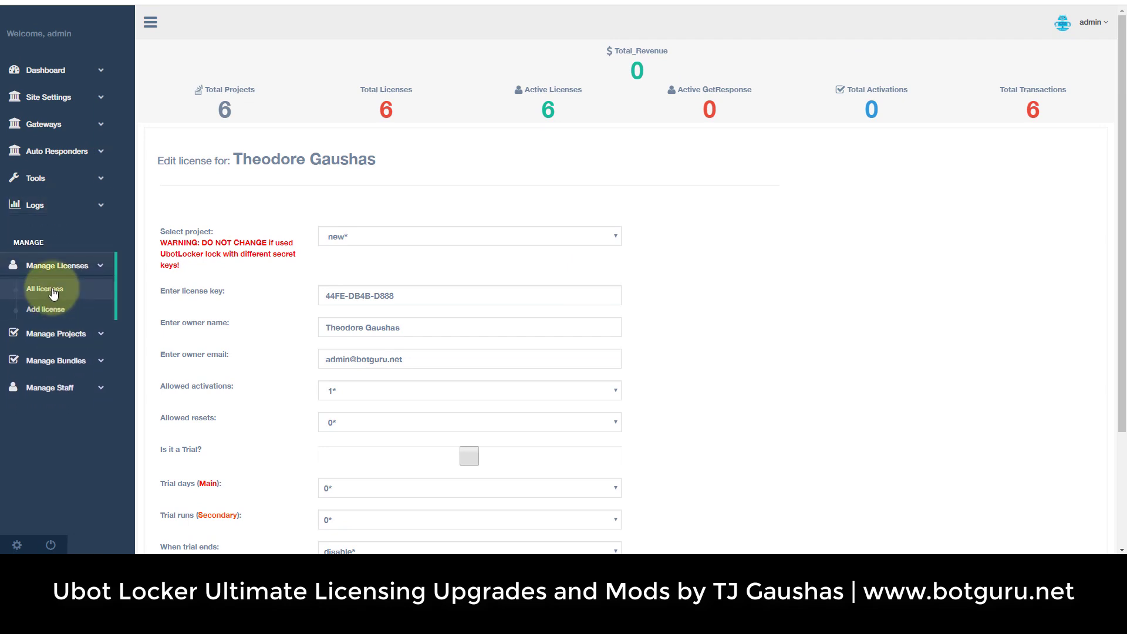
pyautogui.click(53, 292)
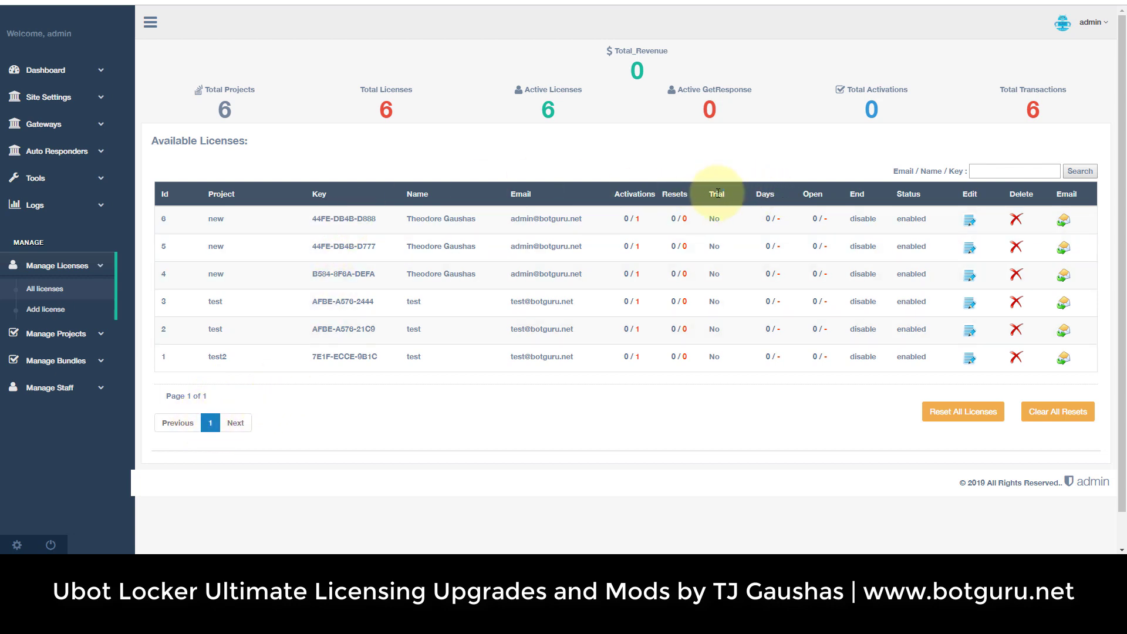
# Search licenses for 'test', then open the Activity Log under Logs.
pyautogui.click(1000, 171)
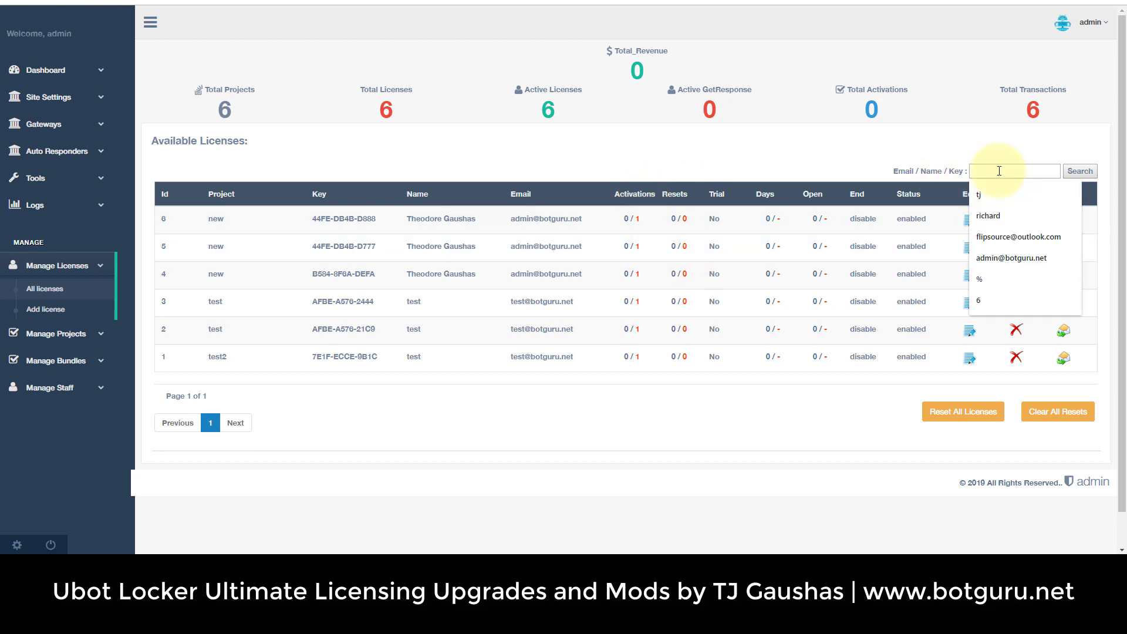
pyautogui.write('test')
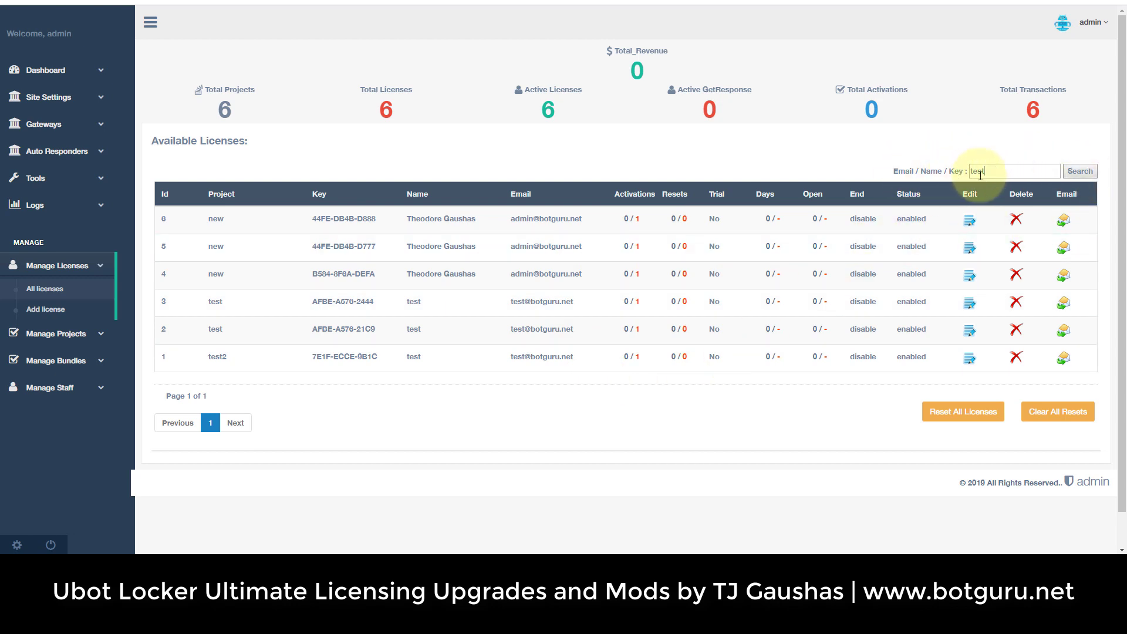
pyautogui.click(1081, 171)
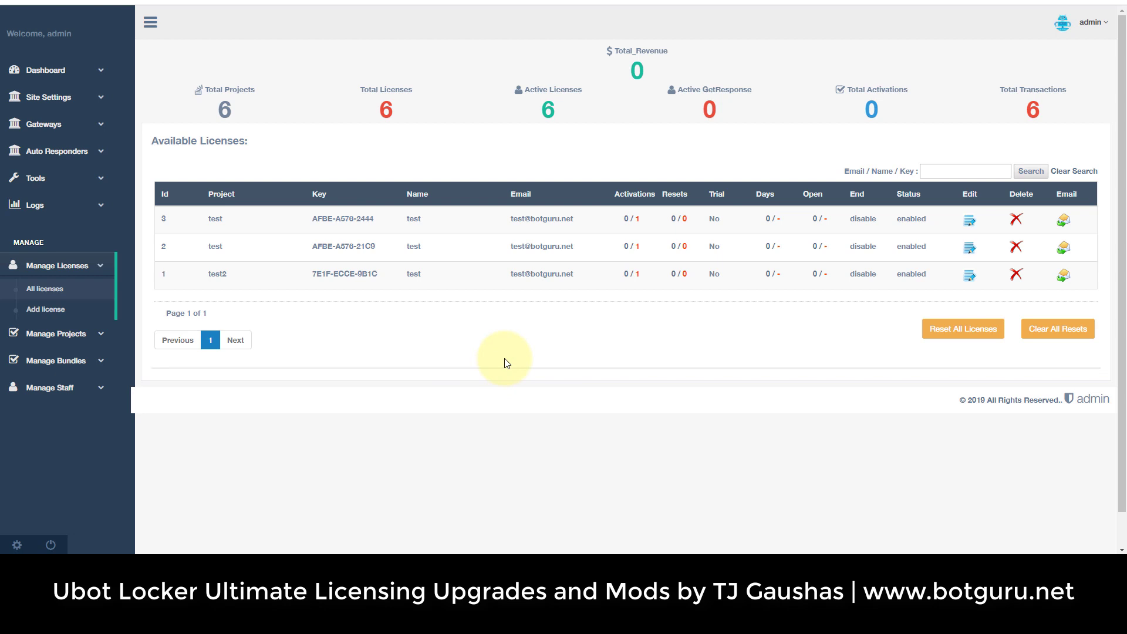
pyautogui.click(98, 205)
pyautogui.click(47, 229)
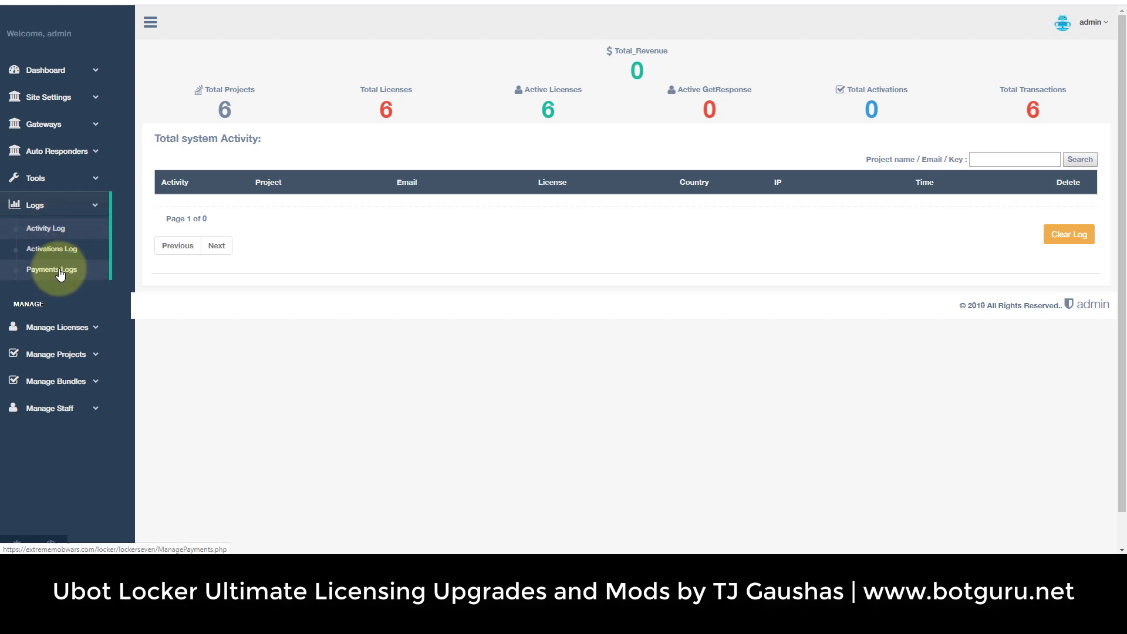
# In List Emails, list project test2's emails in Name,Email,Project Name format.
pyautogui.click(78, 179)
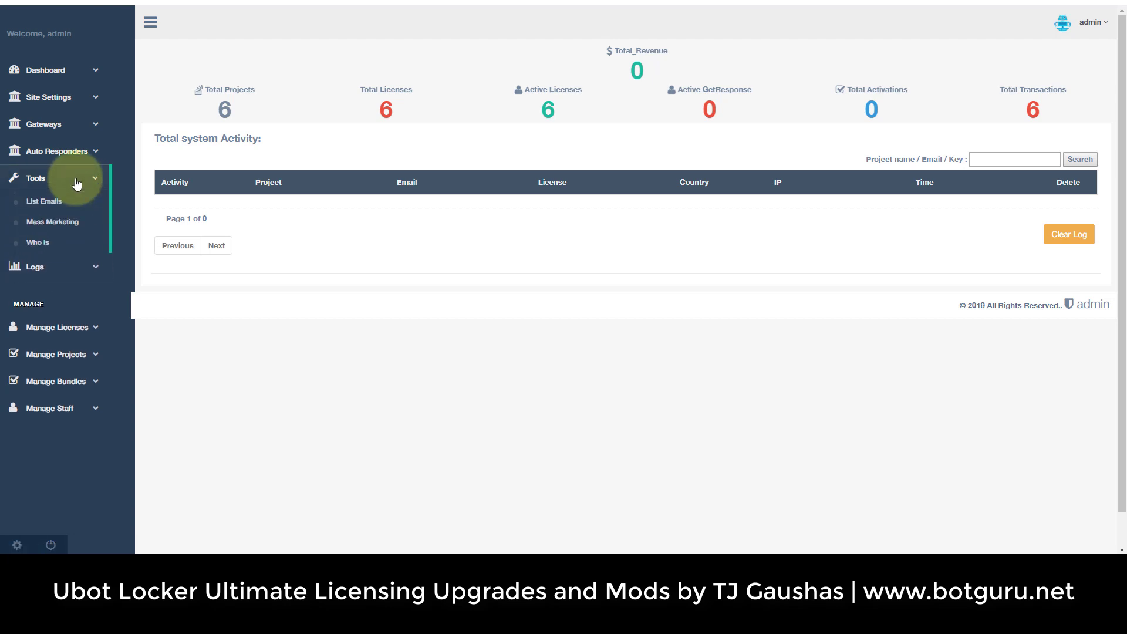
pyautogui.click(52, 203)
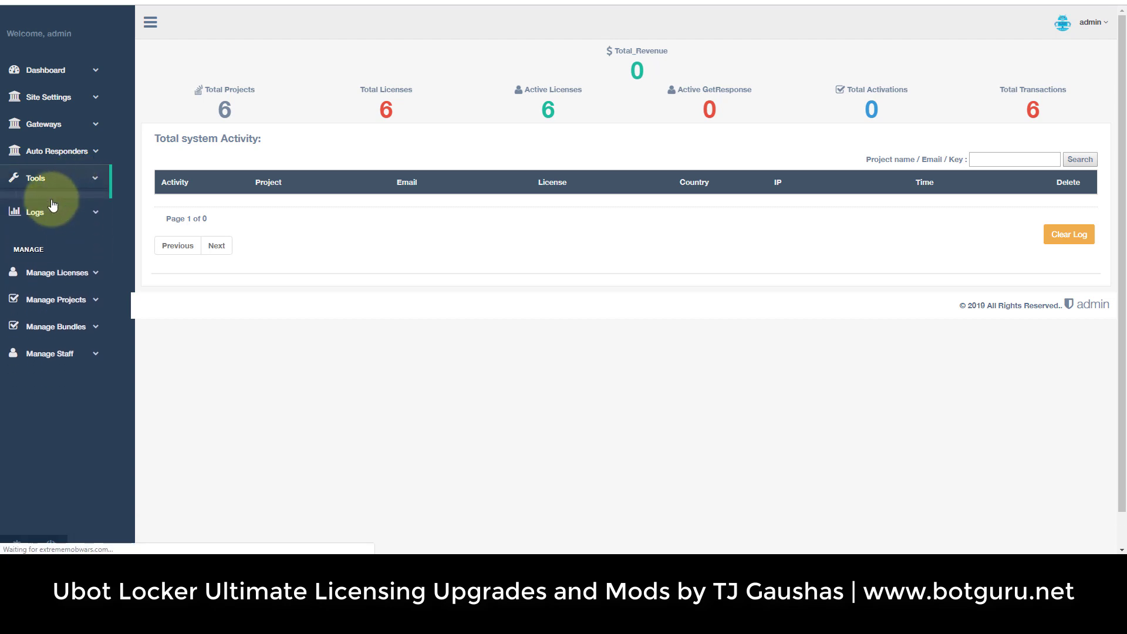
pyautogui.click(447, 186)
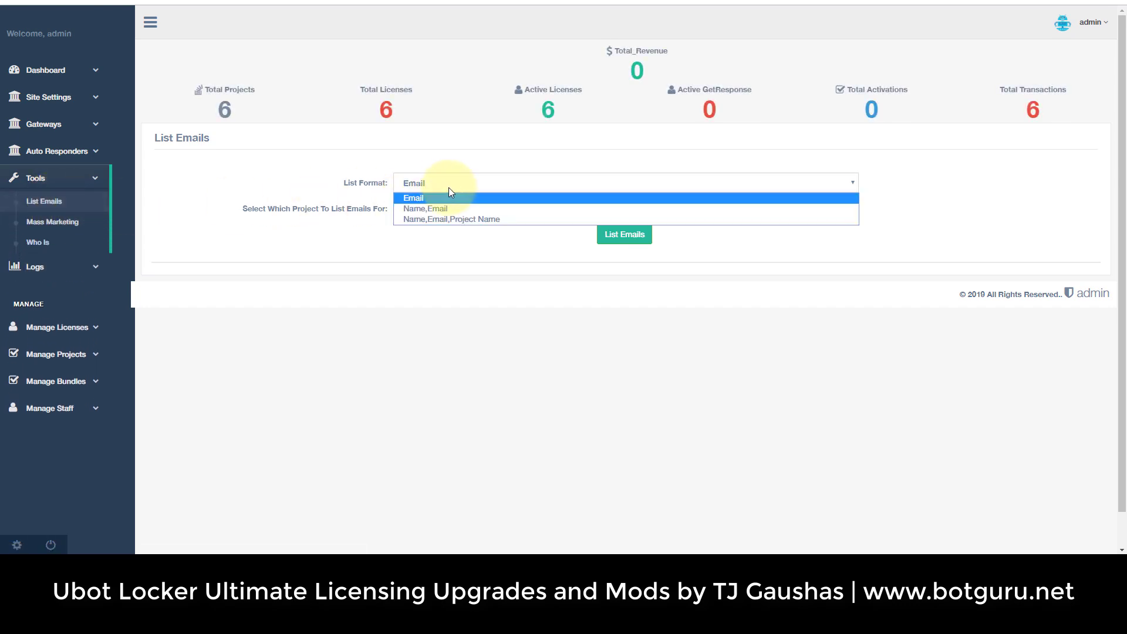
pyautogui.click(456, 220)
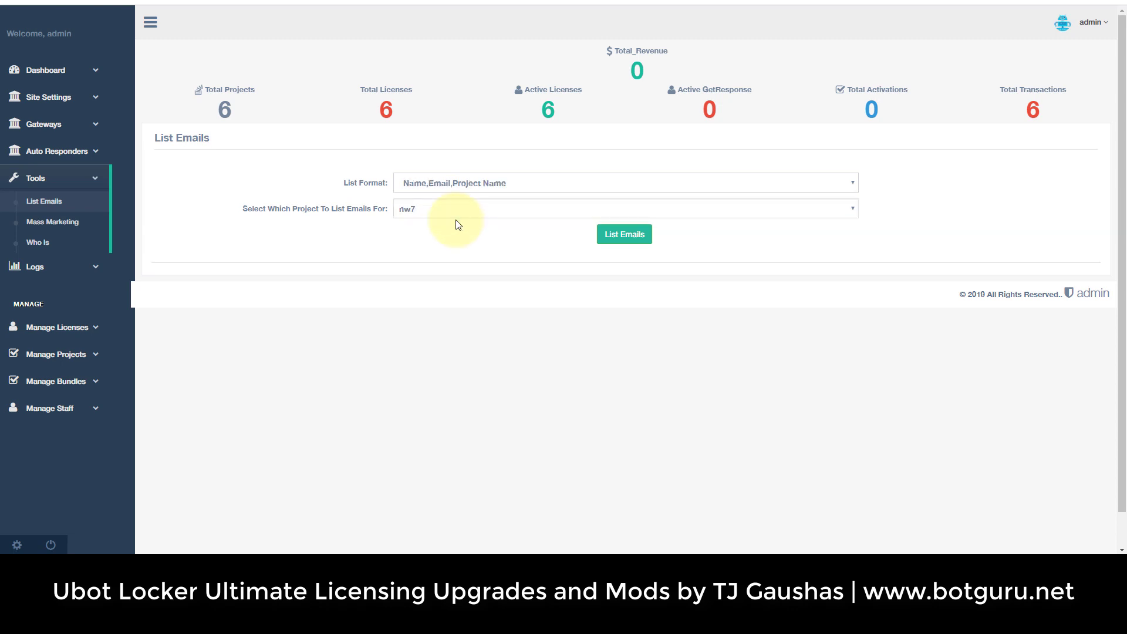
pyautogui.click(460, 209)
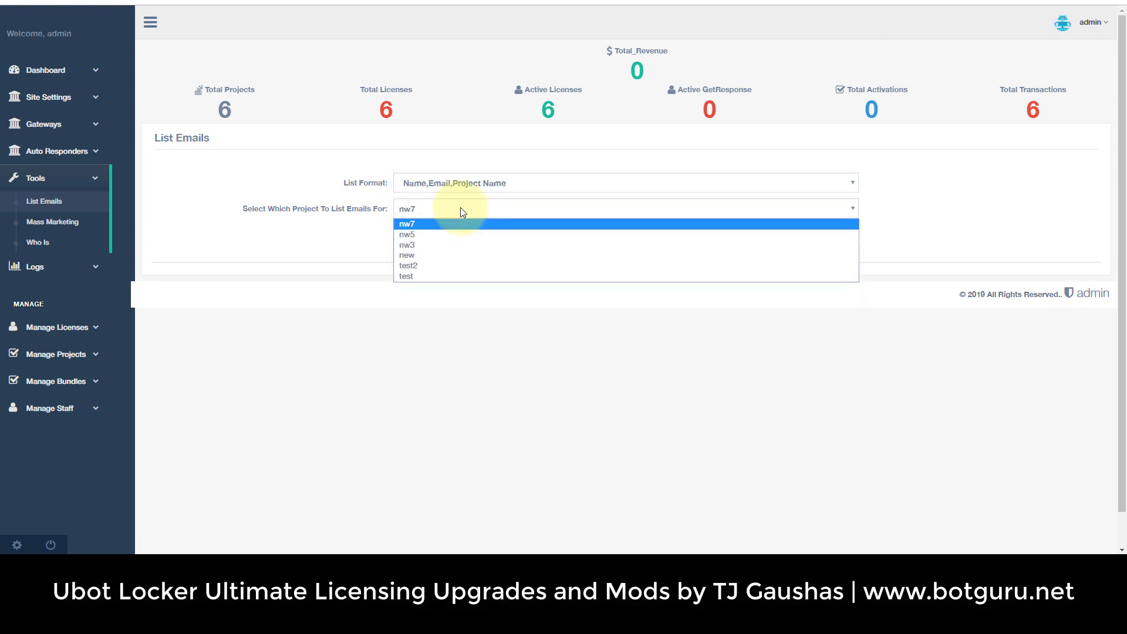
pyautogui.click(442, 266)
pyautogui.click(624, 234)
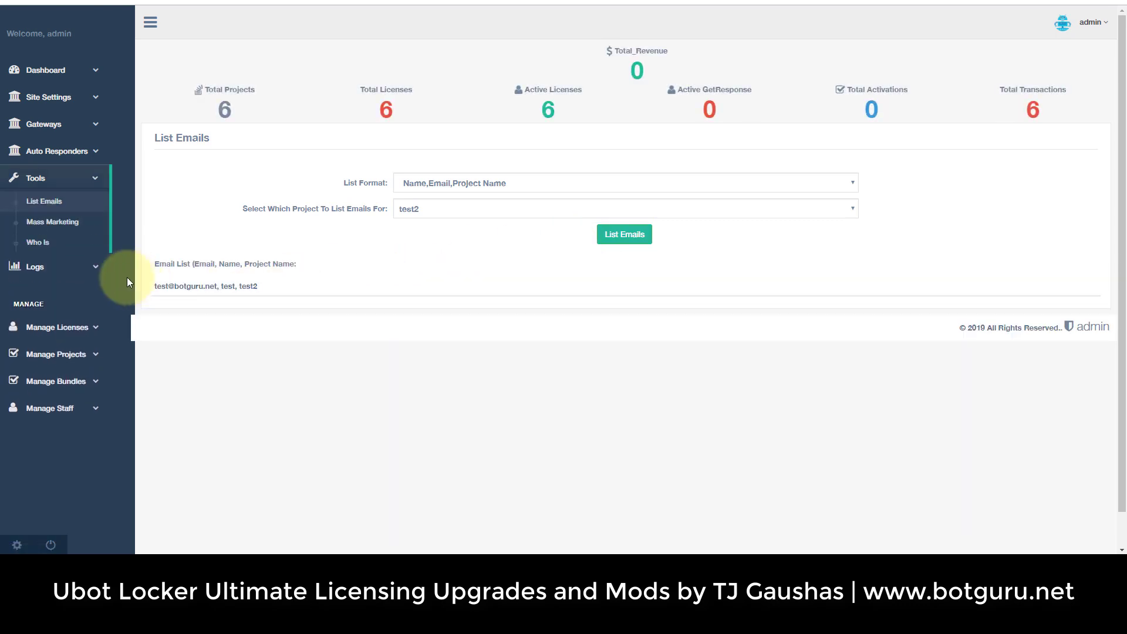
# Select the listed email line, then open the Mass Marketing import form.
pyautogui.moveTo(261, 288); pyautogui.dragTo(154, 287)
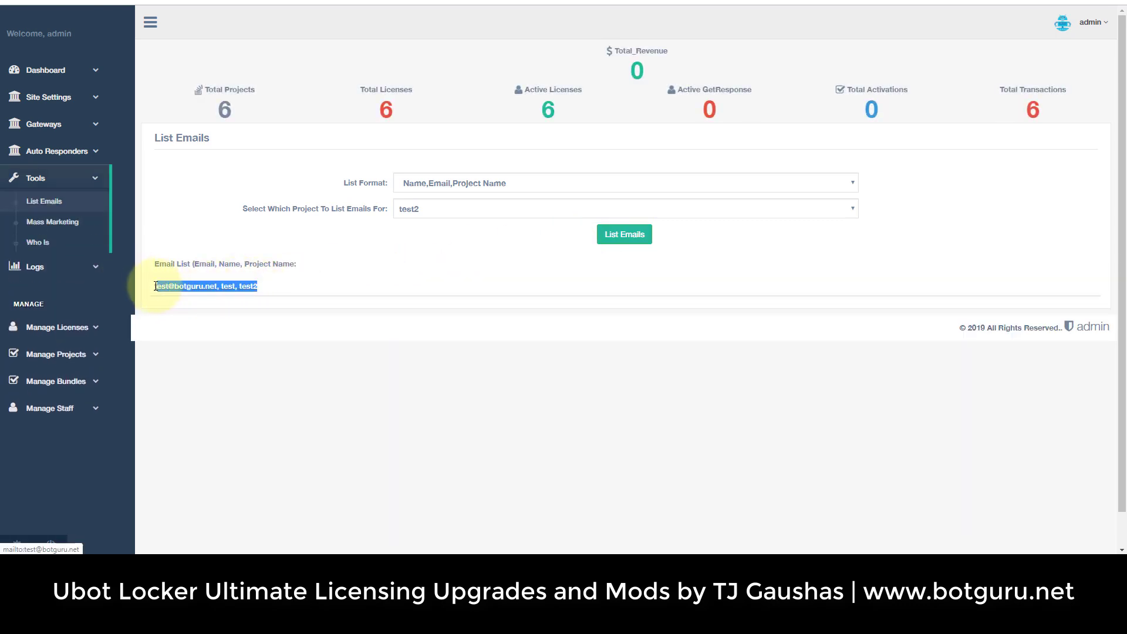
pyautogui.click(387, 274)
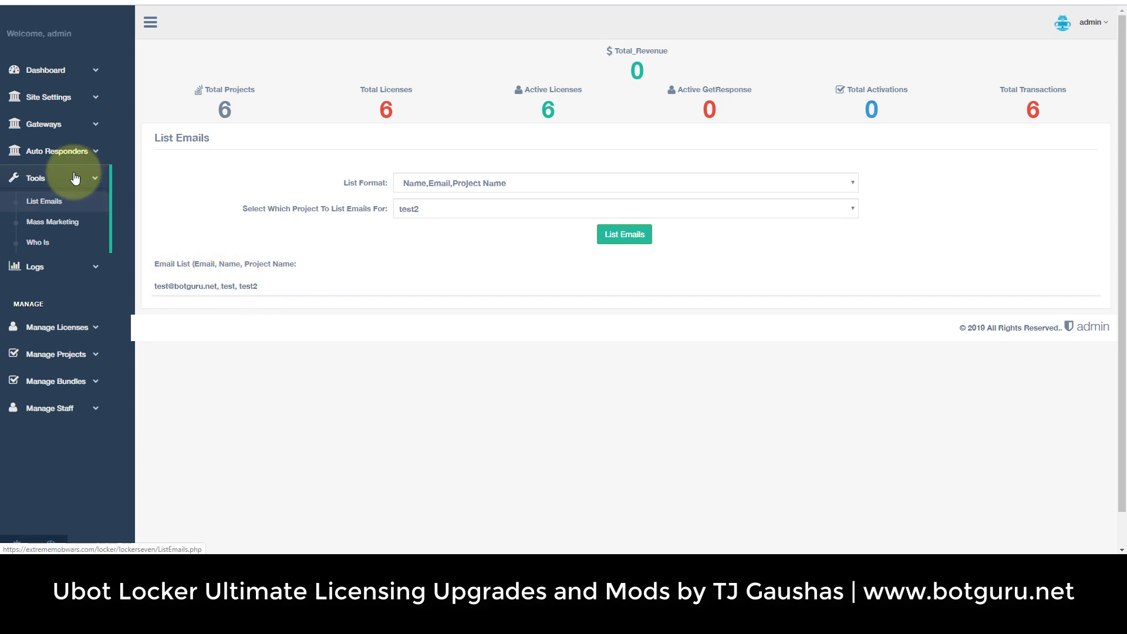
pyautogui.click(58, 222)
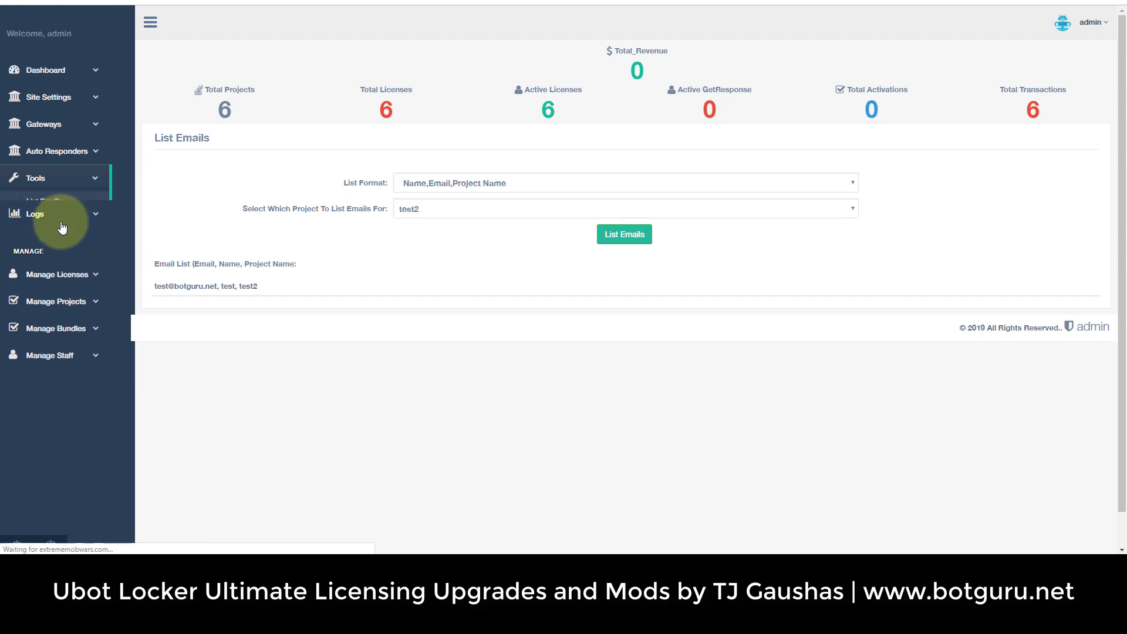
pyautogui.click(69, 151)
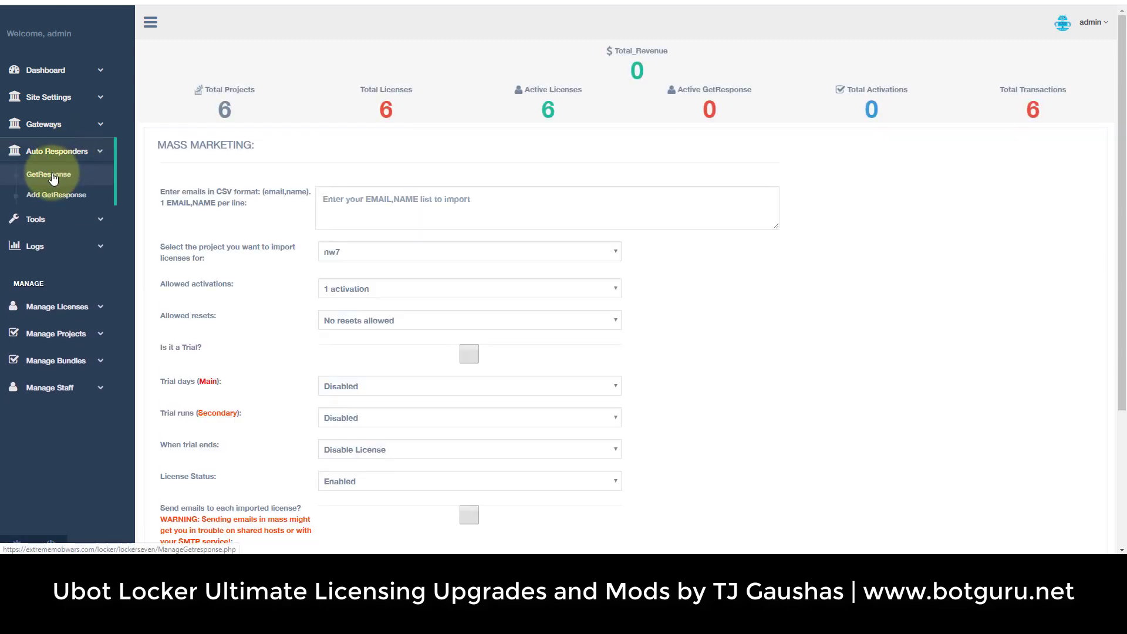
# Start a new GetResponse list association and choose project test2.
pyautogui.click(51, 175)
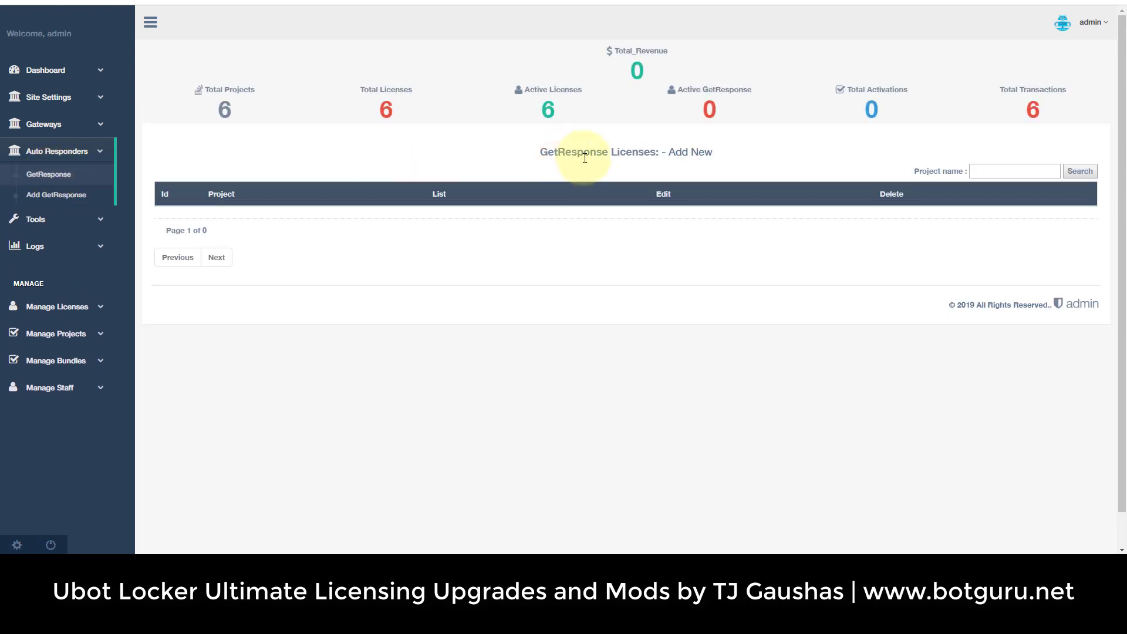
pyautogui.click(685, 153)
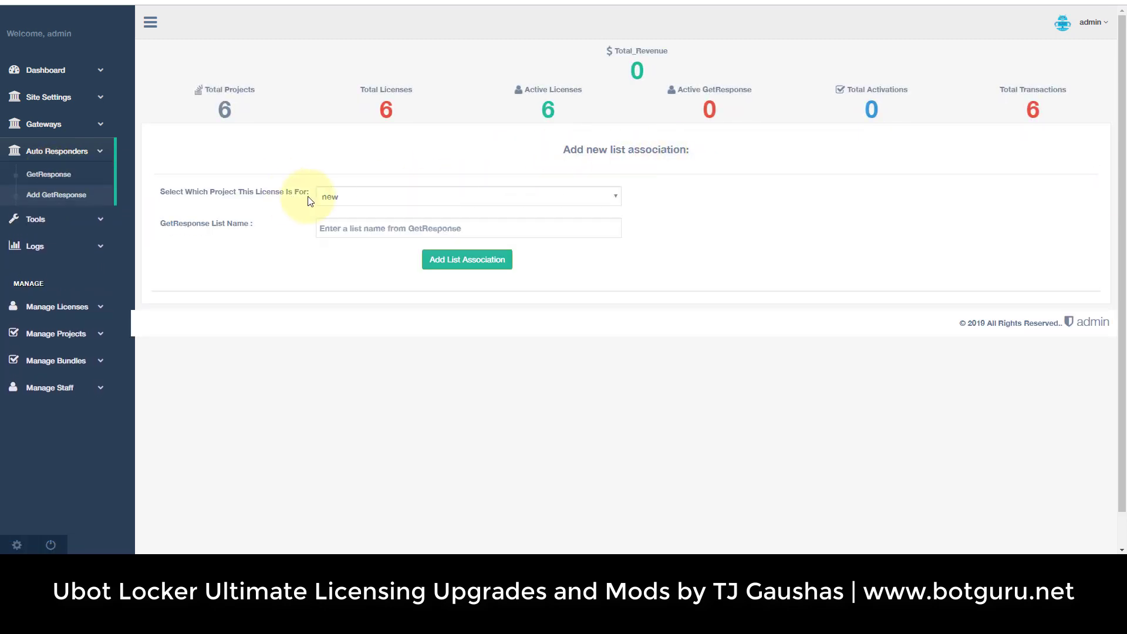
pyautogui.click(352, 199)
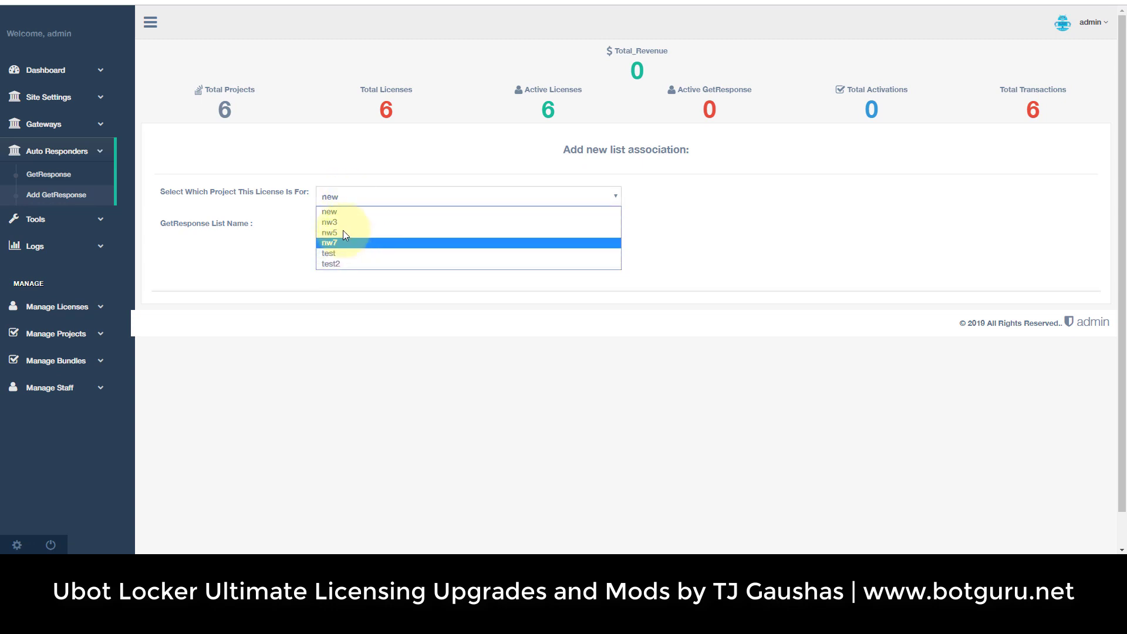
pyautogui.click(349, 265)
# Inspect the GetResponse List Name field on the new association form.
pyautogui.moveTo(194, 230); pyautogui.dragTo(265, 223)
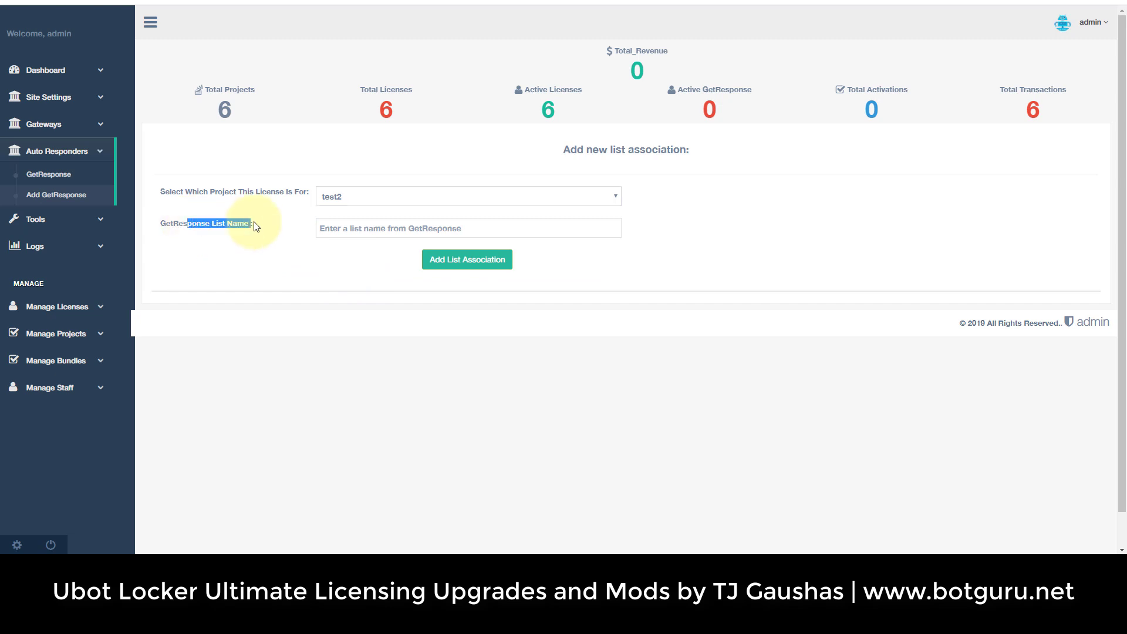
pyautogui.click(375, 233)
pyautogui.click(229, 267)
pyautogui.moveTo(196, 225); pyautogui.dragTo(234, 226)
pyautogui.click(242, 240)
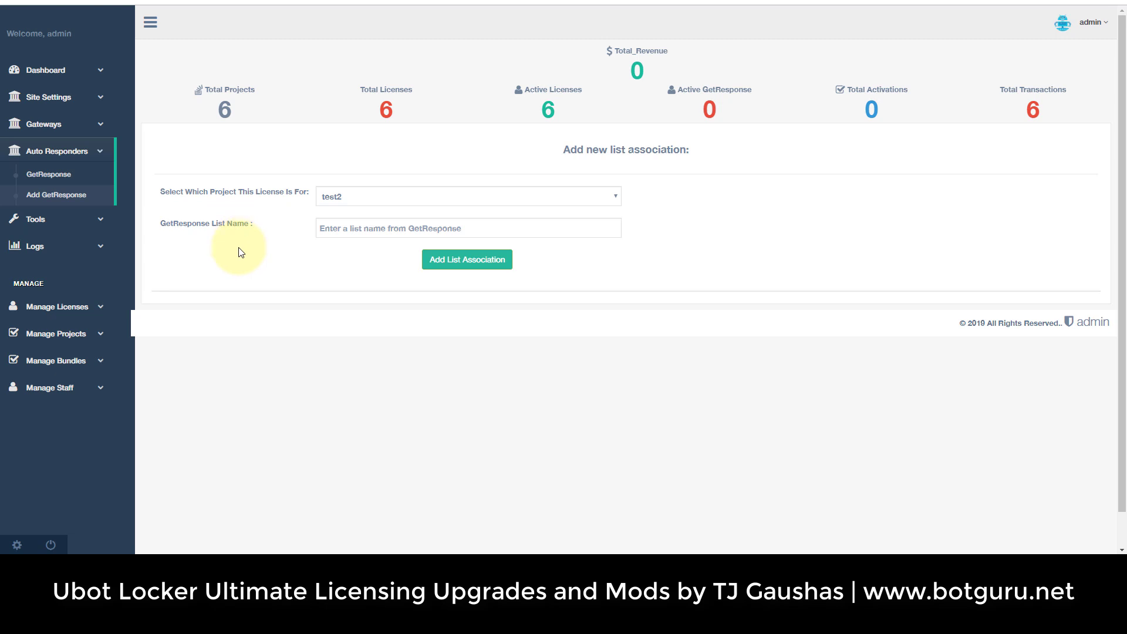
pyautogui.click(59, 124)
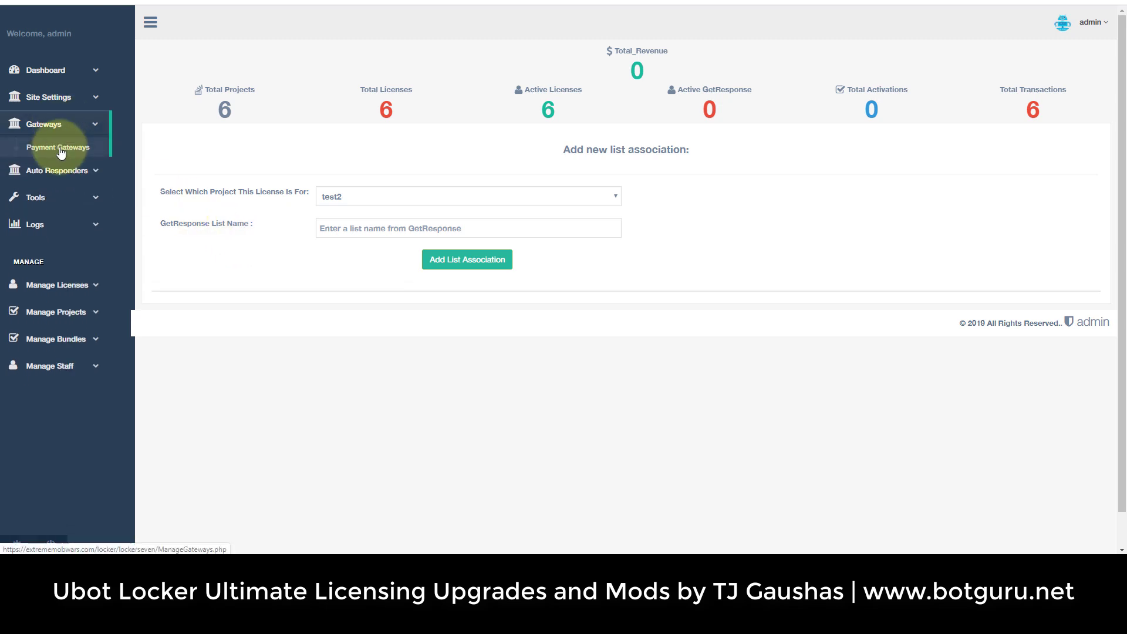
# View the Payment Gateways secret keys, then return to Dashboard Home.
pyautogui.click(62, 147)
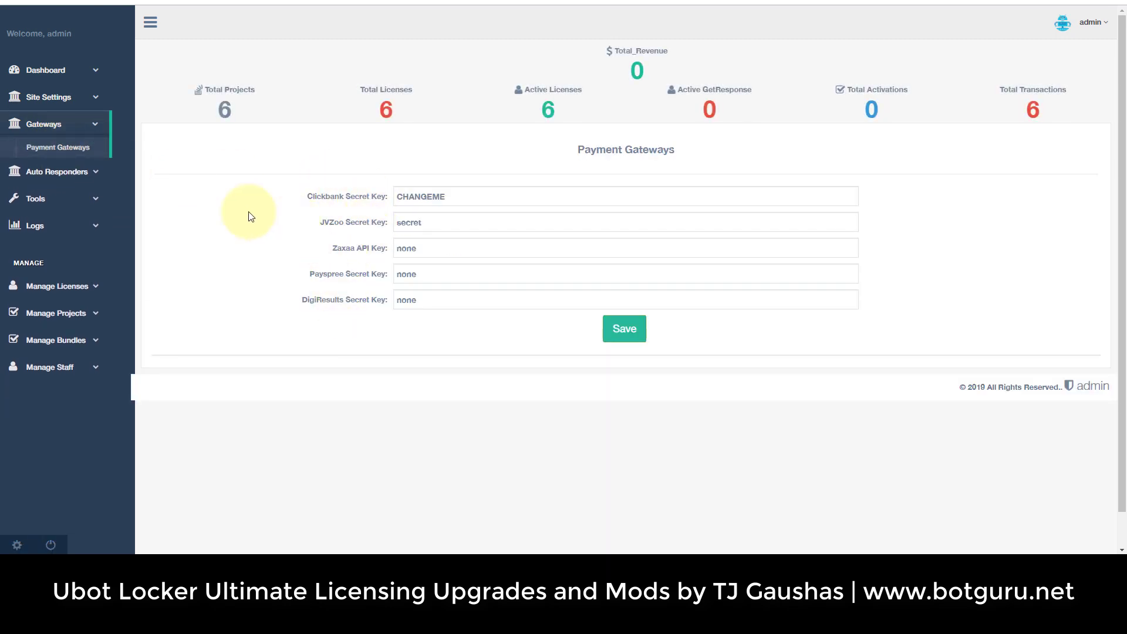
pyautogui.click(63, 100)
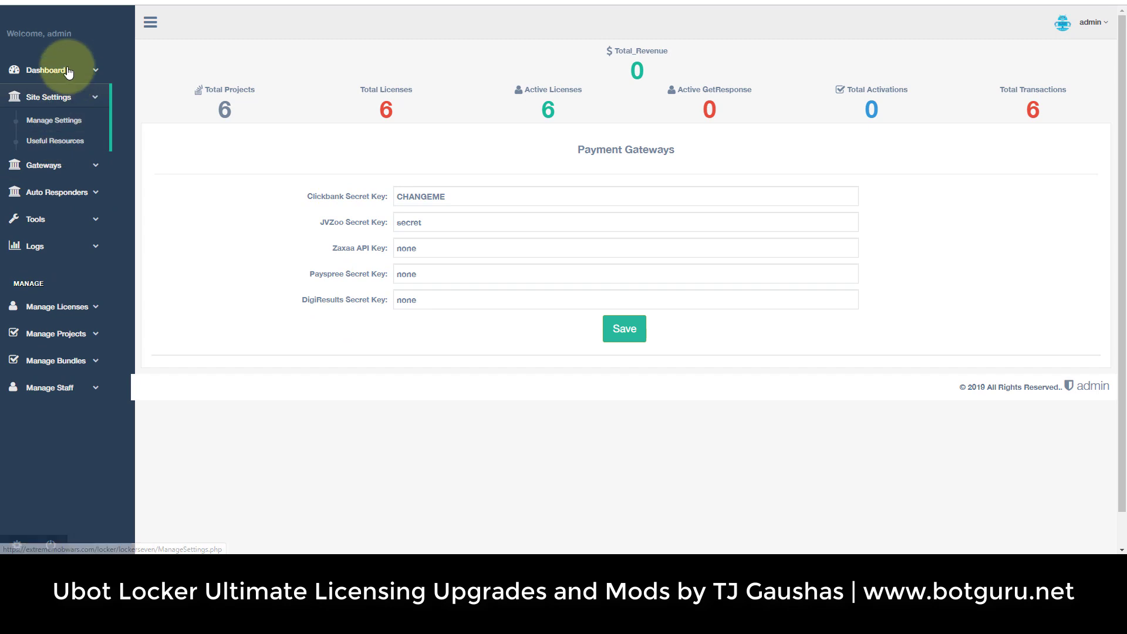
pyautogui.click(68, 72)
pyautogui.click(58, 94)
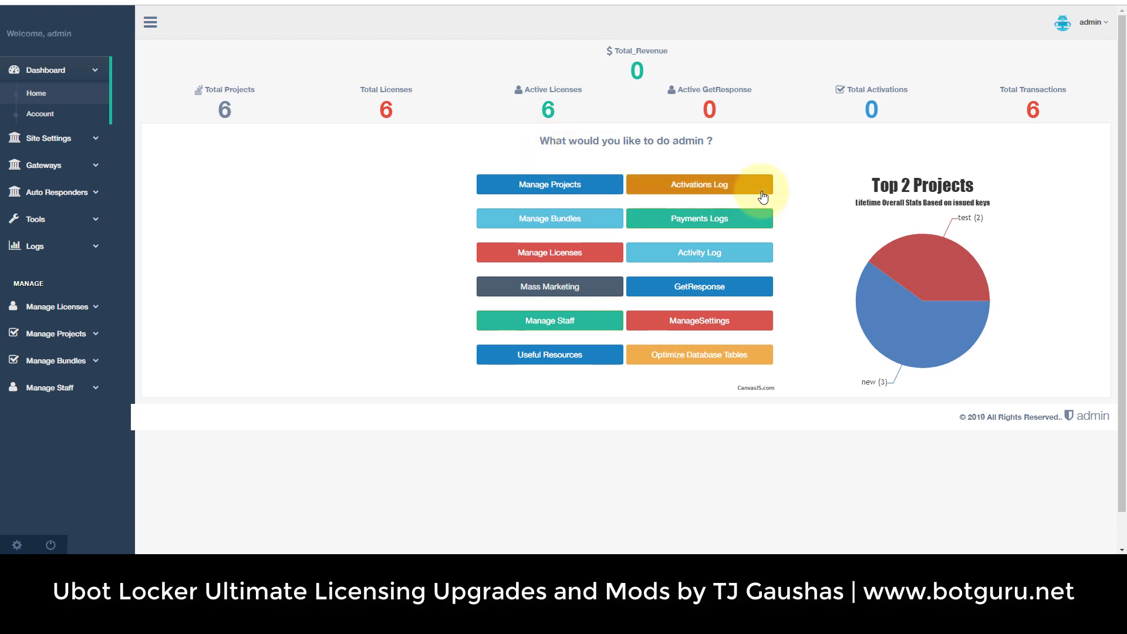
# Optimize the database tables and acknowledge the confirmation alert.
pyautogui.click(703, 359)
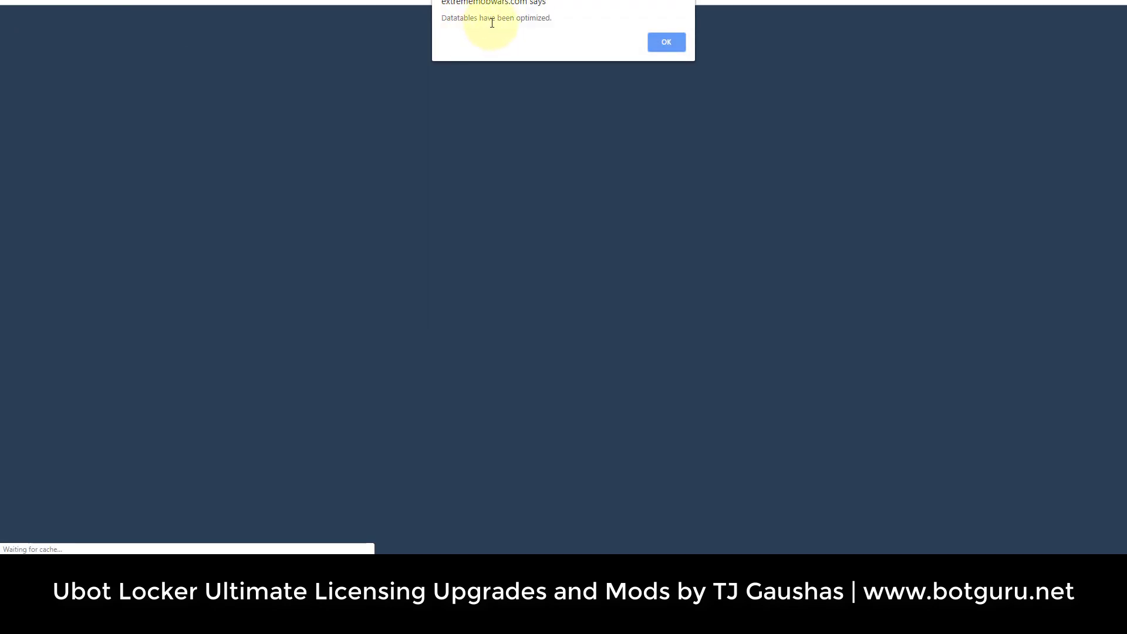
pyautogui.click(668, 42)
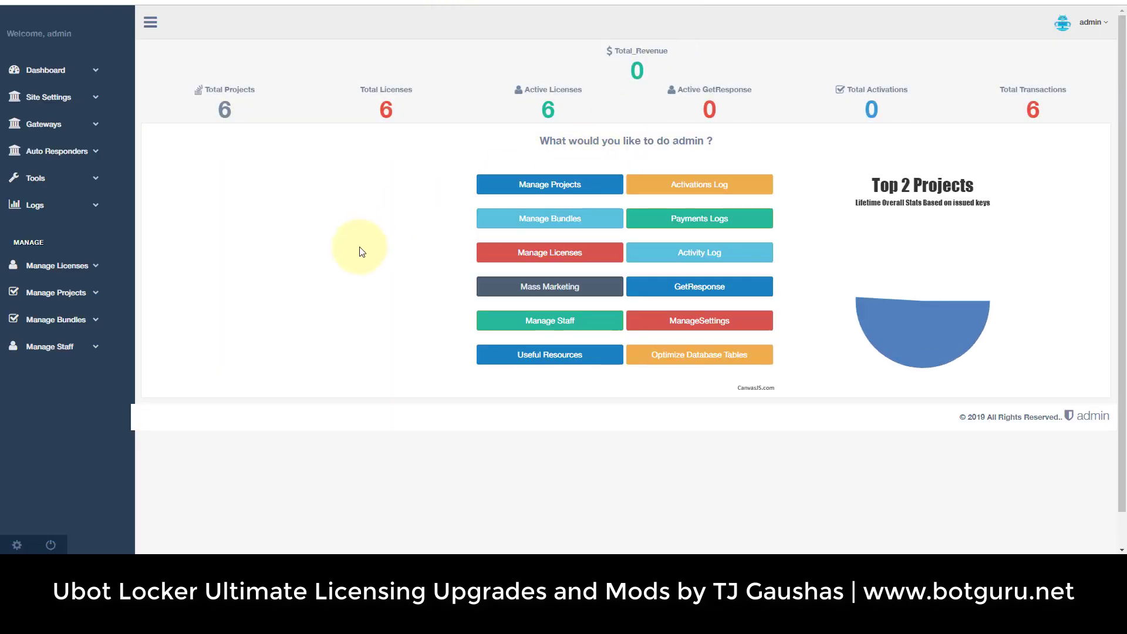